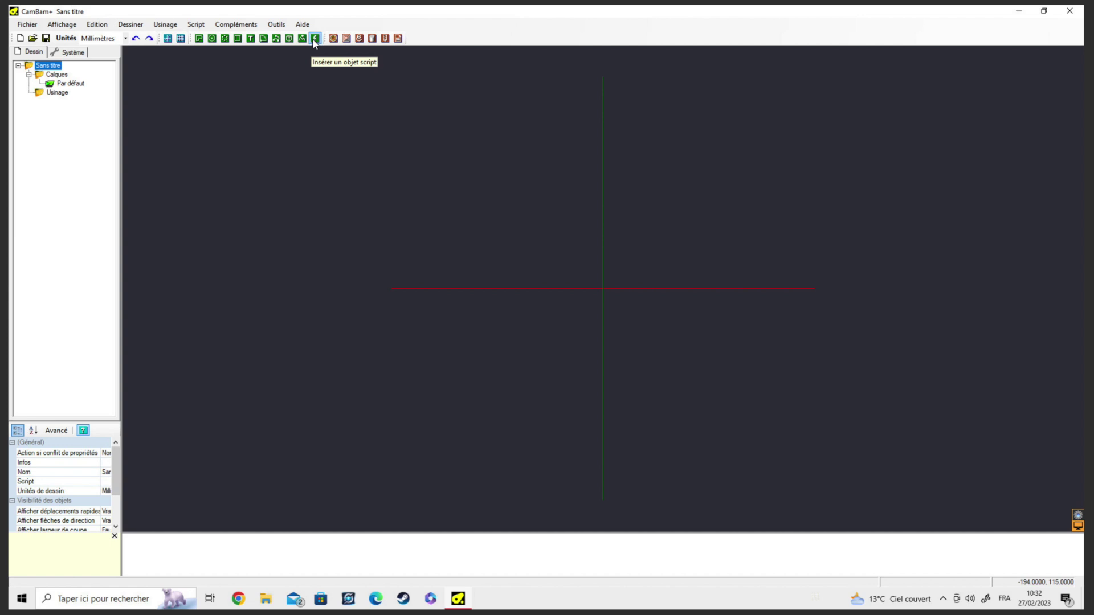
Step: Draw a rectangle that surrounds the origin, with its corners in opposite quadrants, and leave the rectangle command
{"action": "left_click", "coordinate": [238, 38]}
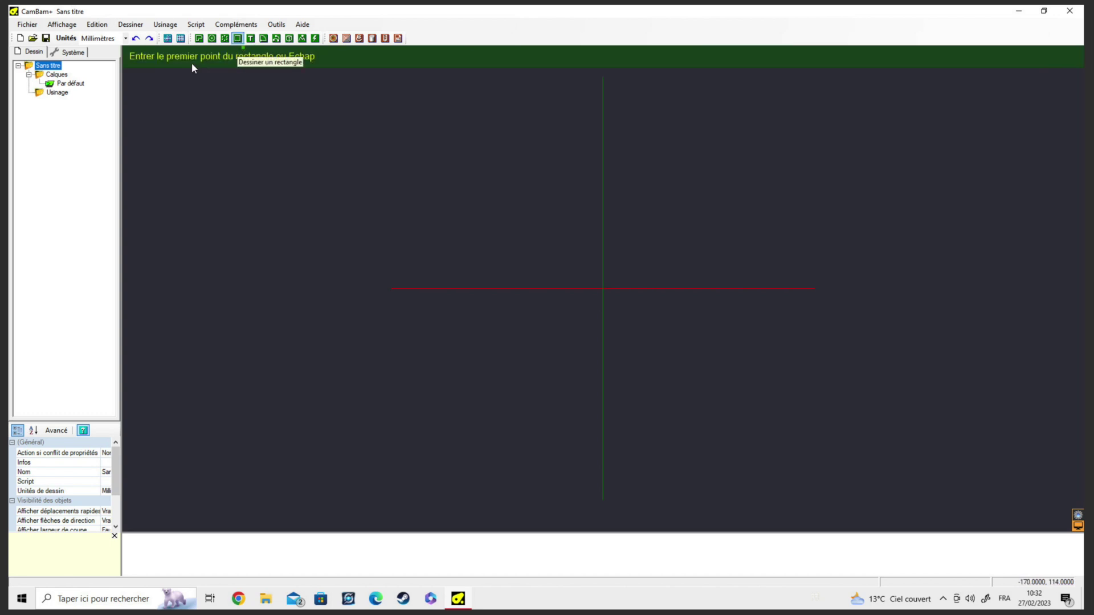
{"action": "left_click", "coordinate": [590, 299]}
{"action": "left_click", "coordinate": [705, 337]}
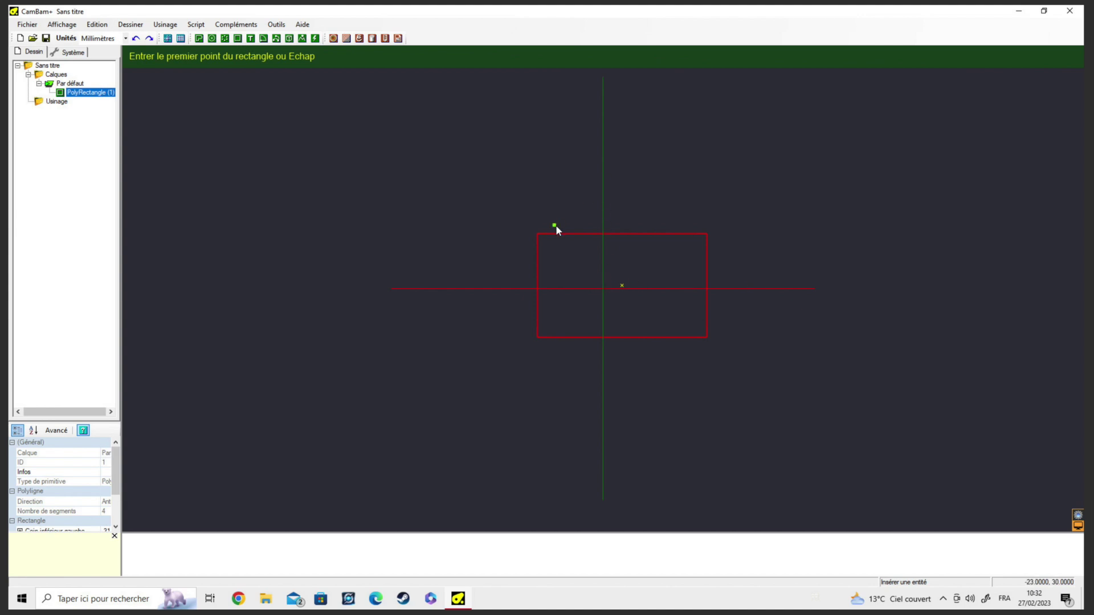
{"action": "left_click", "coordinate": [594, 259]}
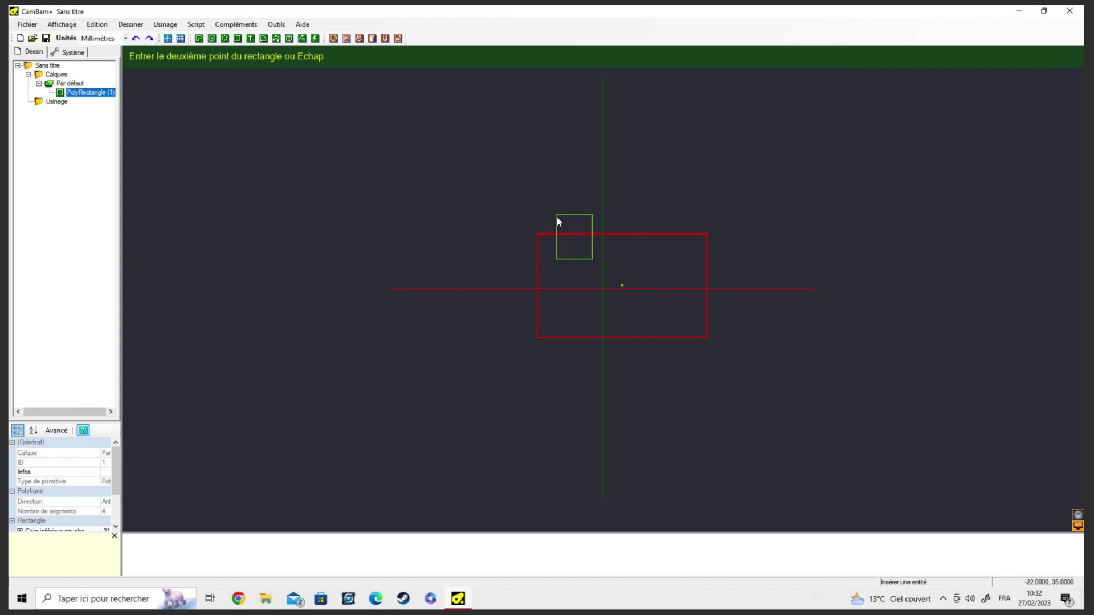
{"action": "key", "text": "Escape"}
{"action": "left_click_drag", "start_coordinate": [556, 228], "coordinate": [546, 211]}
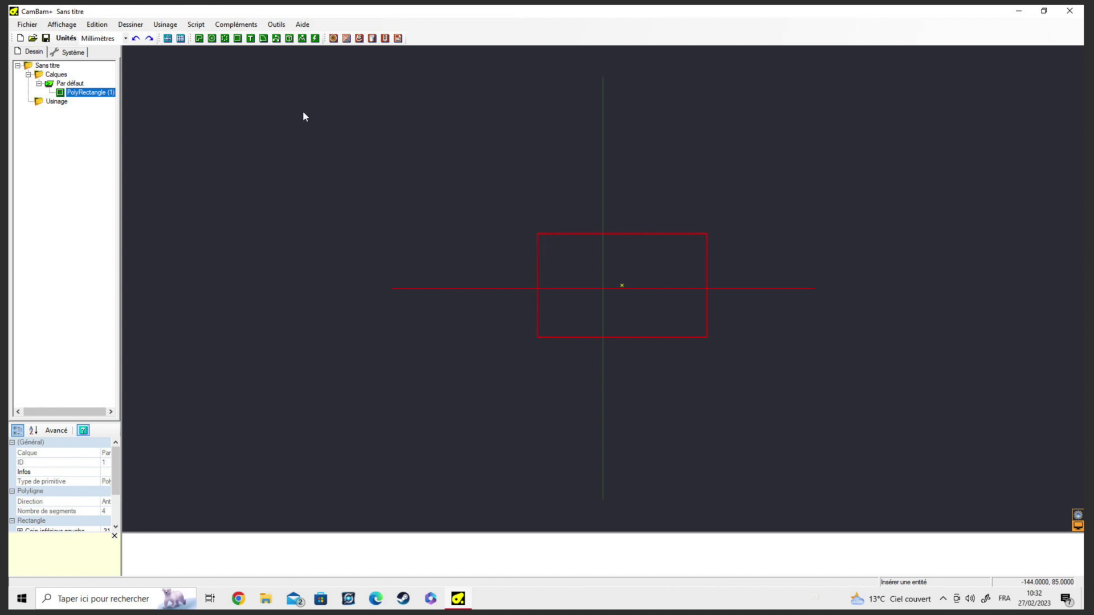
Step: Examine the rectangle in a tilted 3D view, restore the plan view, and inspect it at different zoom levels
{"action": "left_click_drag", "start_coordinate": [488, 255], "coordinate": [493, 227], "text": "alt"}
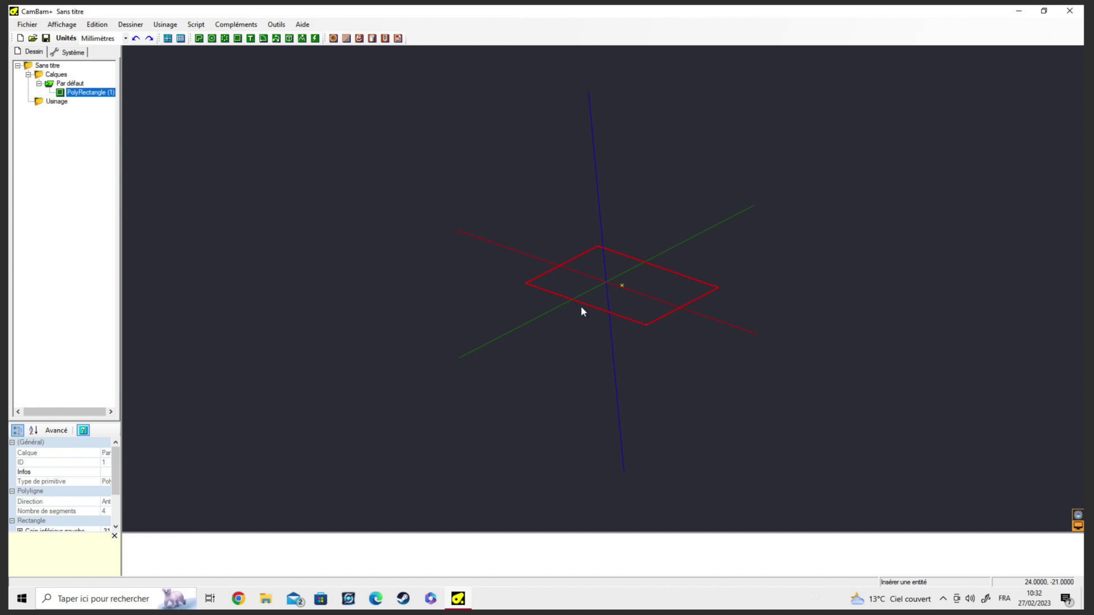
{"action": "double_click", "coordinate": [612, 286], "text": "alt"}
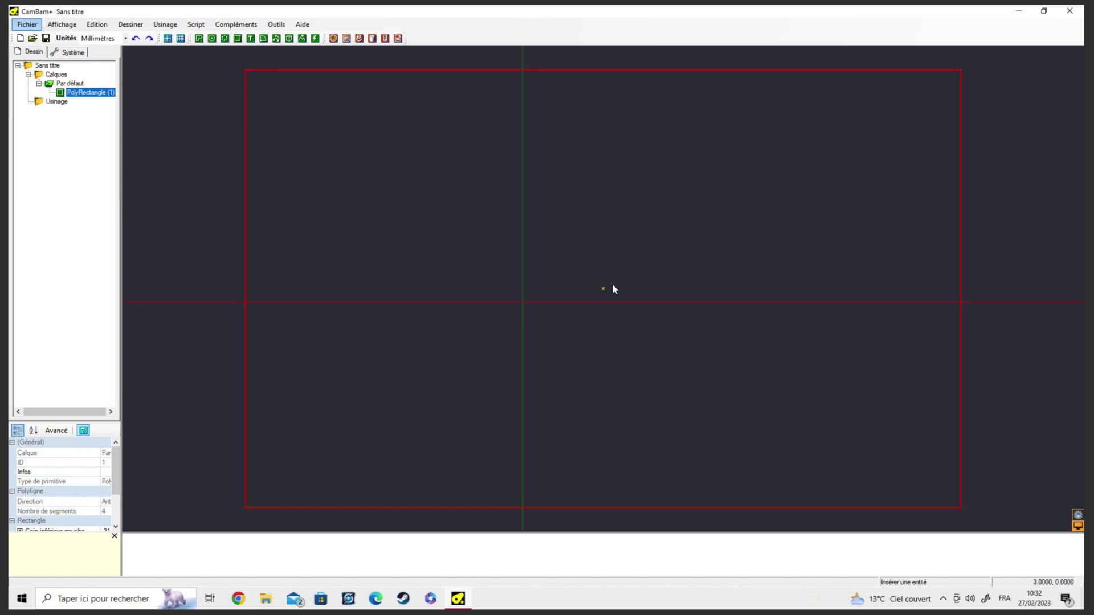
{"action": "scroll", "coordinate": [613, 302], "scroll_direction": "down", "scroll_amount": 3}
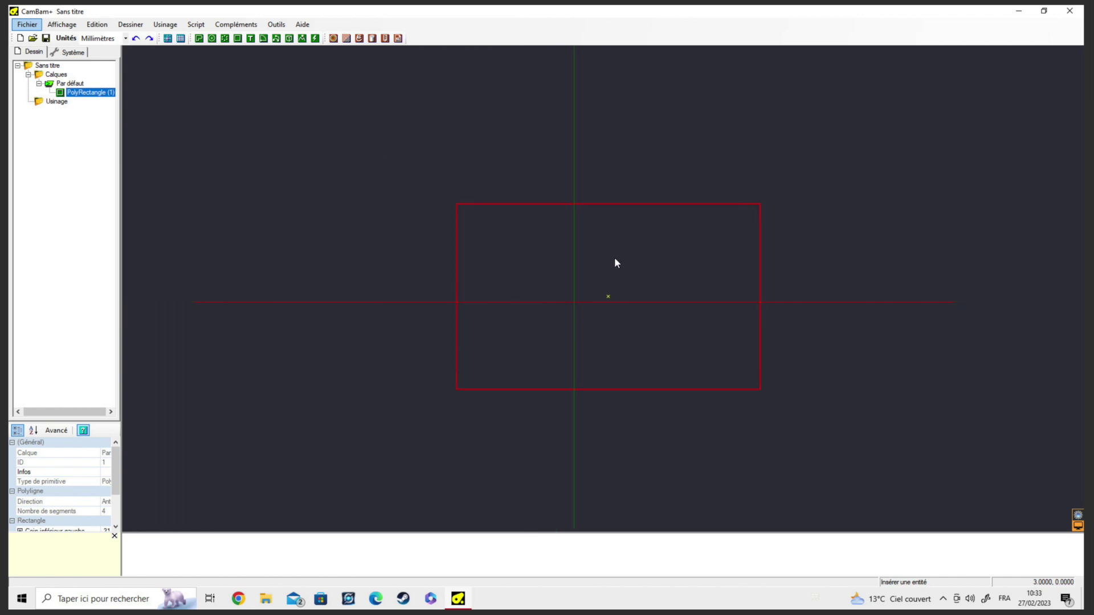
{"action": "scroll", "coordinate": [614, 258], "scroll_direction": "down", "scroll_amount": 5}
{"action": "scroll", "coordinate": [614, 267], "scroll_direction": "up", "scroll_amount": 2}
{"action": "scroll", "coordinate": [614, 266], "scroll_direction": "up", "scroll_amount": 2}
{"action": "scroll", "coordinate": [614, 270], "scroll_direction": "up", "scroll_amount": 4}
{"action": "scroll", "coordinate": [333, 110], "scroll_direction": "down", "scroll_amount": 5}
{"action": "scroll", "coordinate": [333, 108], "scroll_direction": "up", "scroll_amount": 5}
{"action": "scroll", "coordinate": [366, 136], "scroll_direction": "down", "scroll_amount": 9}
{"action": "scroll", "coordinate": [415, 171], "scroll_direction": "up", "scroll_amount": 1}
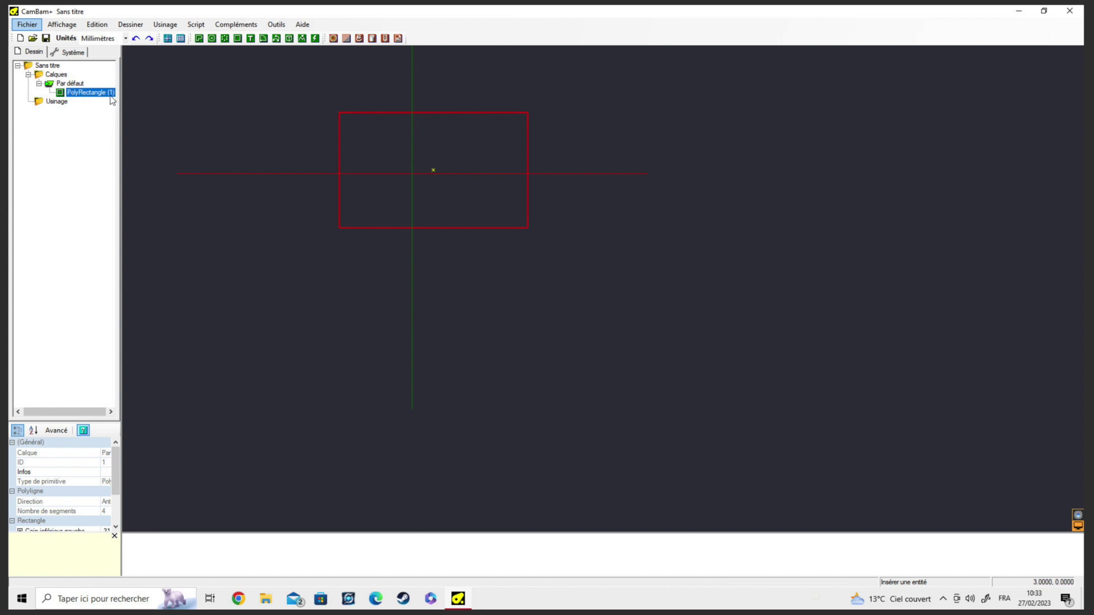
Step: Draw a second rectangle that overlaps the lower-right corner of the first one
{"action": "left_click", "coordinate": [238, 38]}
{"action": "left_click", "coordinate": [607, 176]}
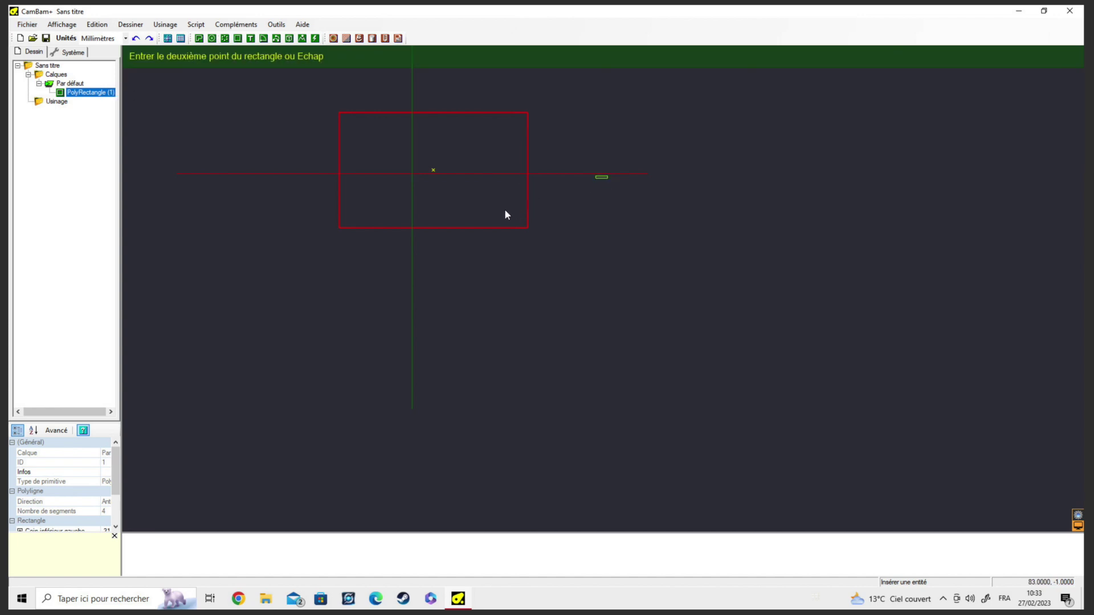
{"action": "left_click", "coordinate": [434, 259]}
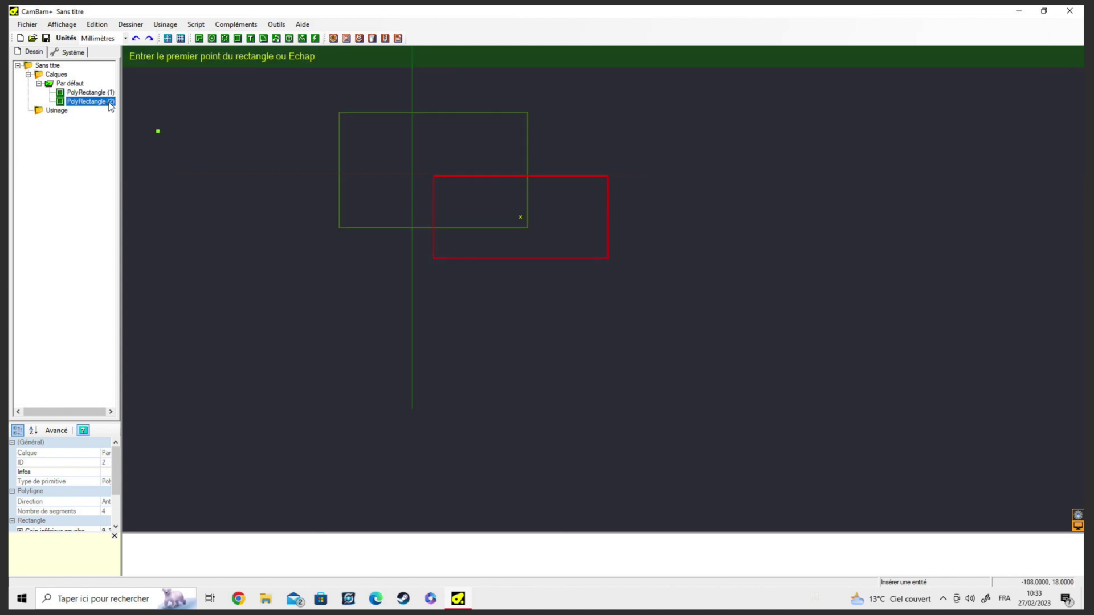
{"action": "key", "text": "Escape"}
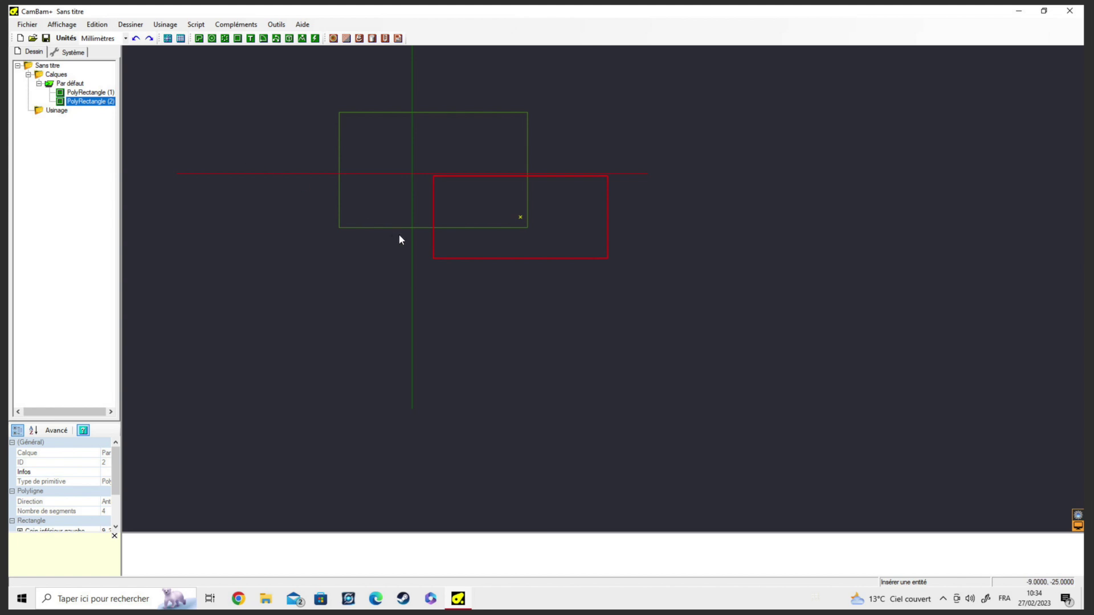
Step: Move the second rectangle freehand in a tilted 3D view to just below the first rectangle
{"action": "left_click_drag", "start_coordinate": [398, 230], "coordinate": [368, 184], "text": "alt"}
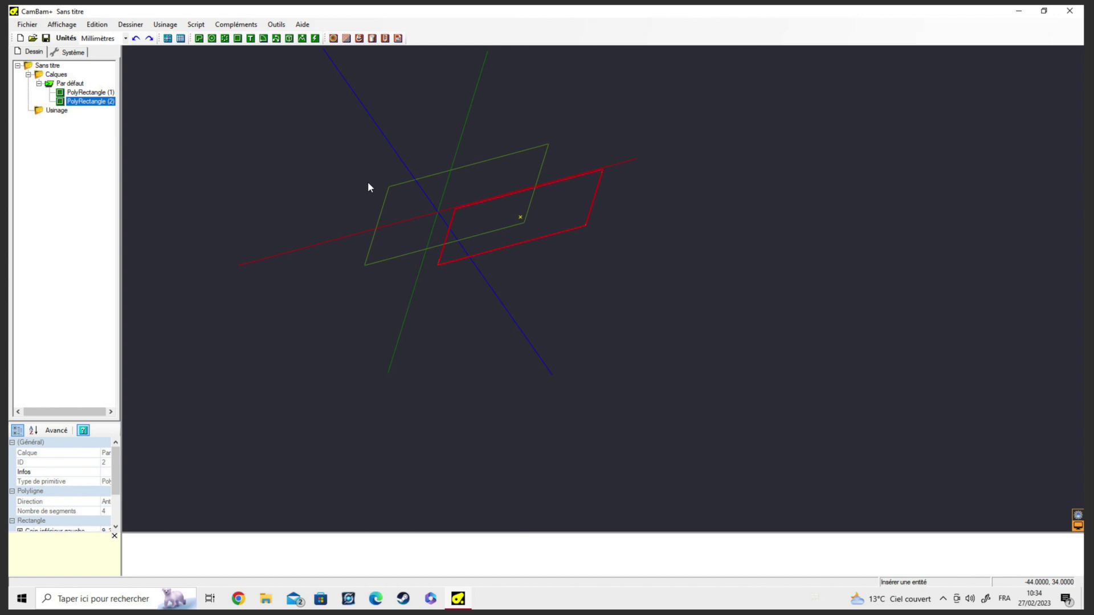
{"action": "right_click", "coordinate": [553, 211]}
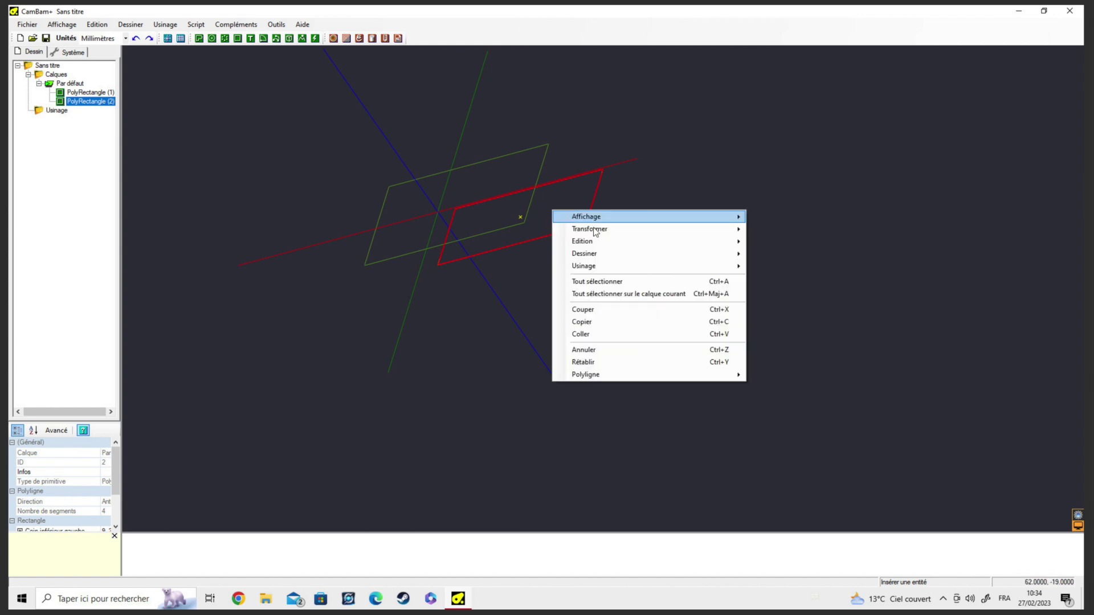
{"action": "mouse_move", "coordinate": [596, 230]}
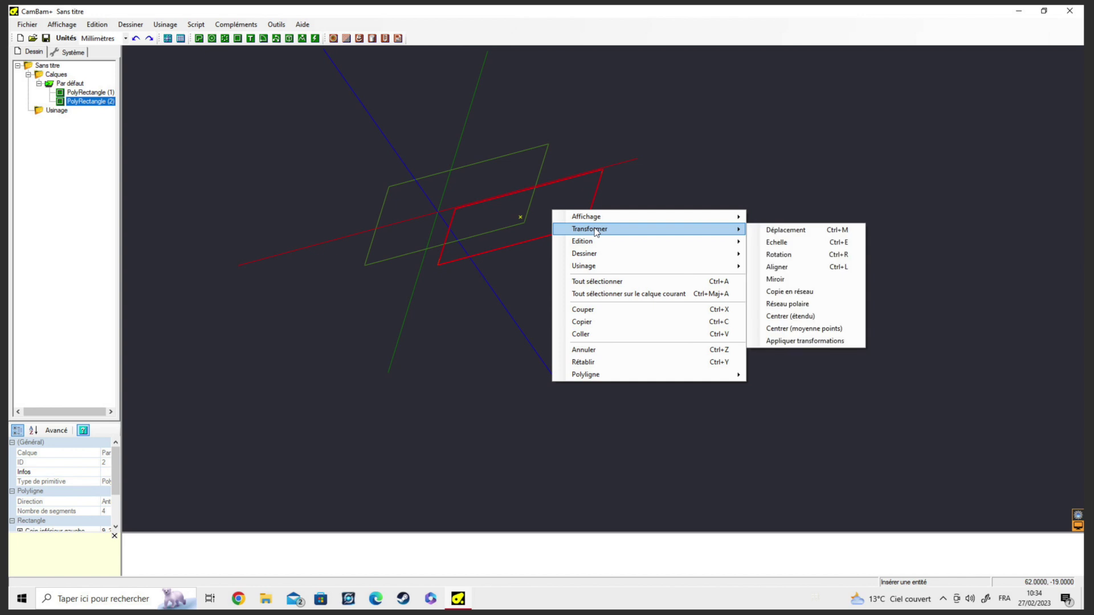
{"action": "left_click", "coordinate": [813, 229]}
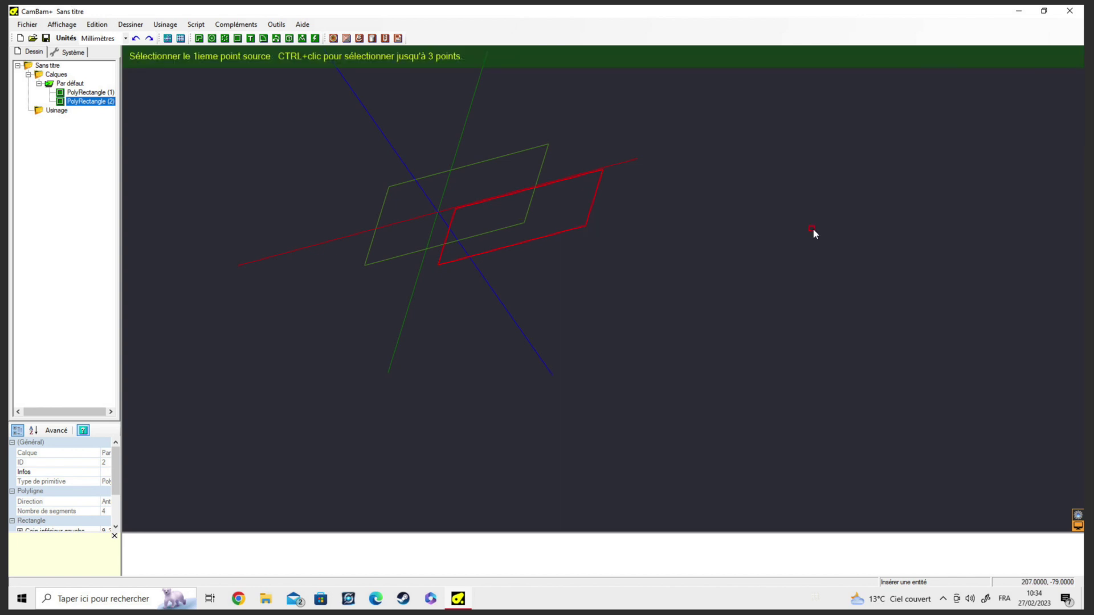
{"action": "left_click", "coordinate": [580, 171]}
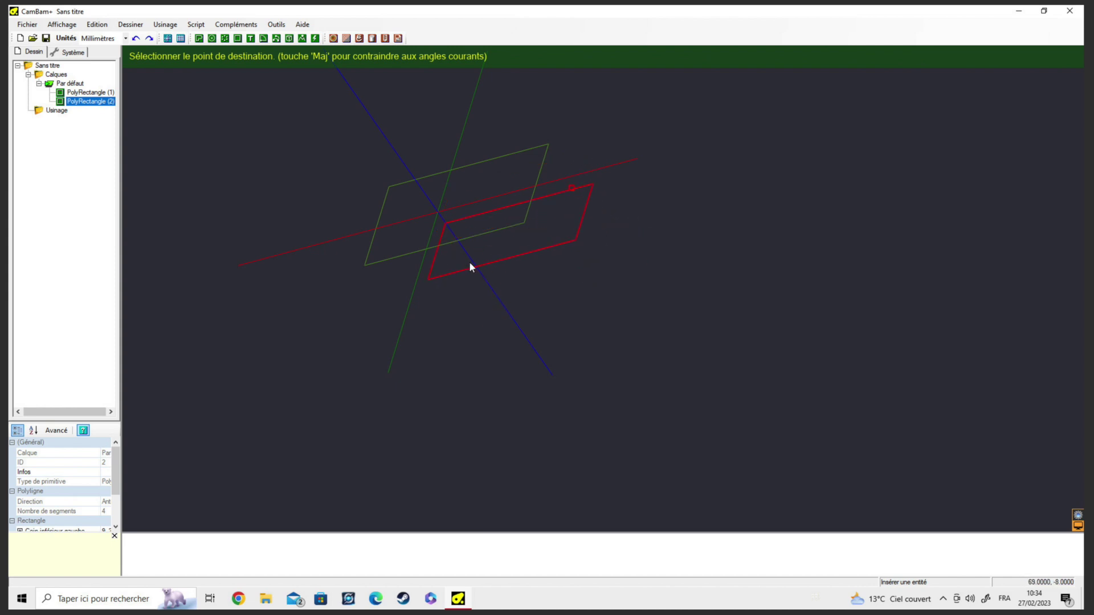
{"action": "left_click", "coordinate": [512, 222]}
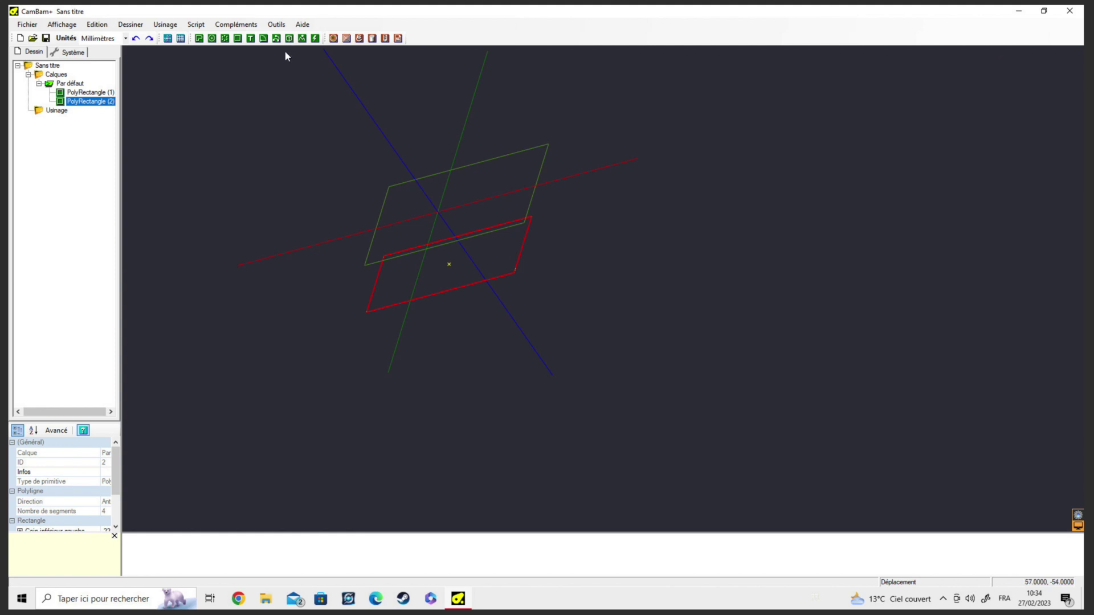
Step: In plan view, align the second rectangle's centre to 0 on the X, Y and Z axes
{"action": "double_click", "coordinate": [474, 195], "text": "alt"}
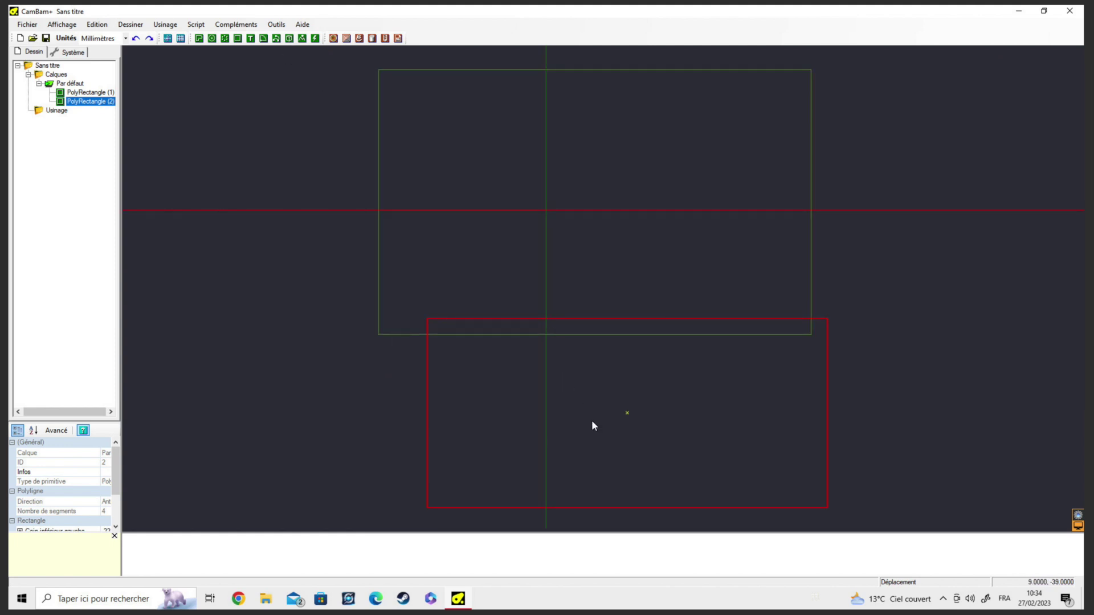
{"action": "mouse_move", "coordinate": [586, 343]}
{"action": "left_mouse_down", "text": "alt"}
{"action": "mouse_move", "coordinate": [587, 292]}
{"action": "mouse_move", "coordinate": [590, 327]}
{"action": "left_mouse_up", "text": "alt"}
{"action": "double_click", "coordinate": [589, 326], "text": "alt"}
{"action": "right_click", "coordinate": [490, 281]}
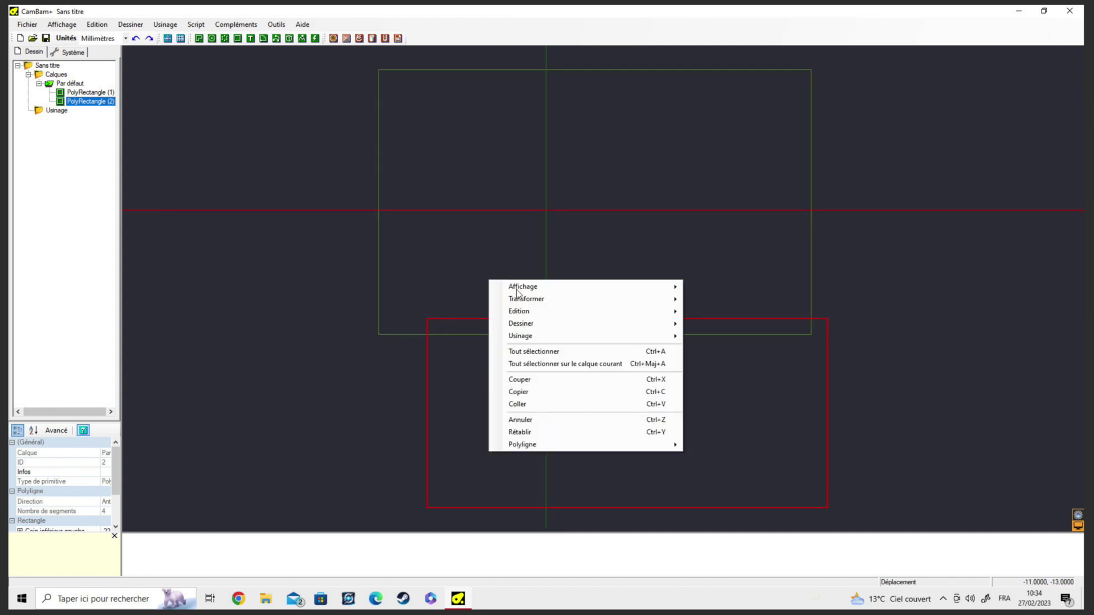
{"action": "mouse_move", "coordinate": [526, 301]}
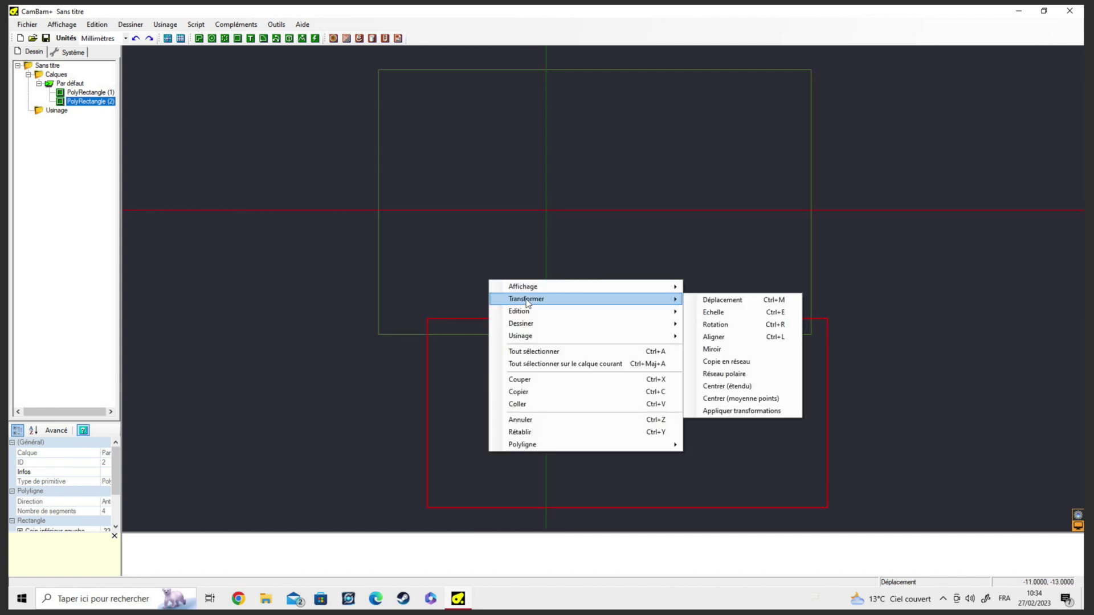
{"action": "left_click", "coordinate": [732, 337]}
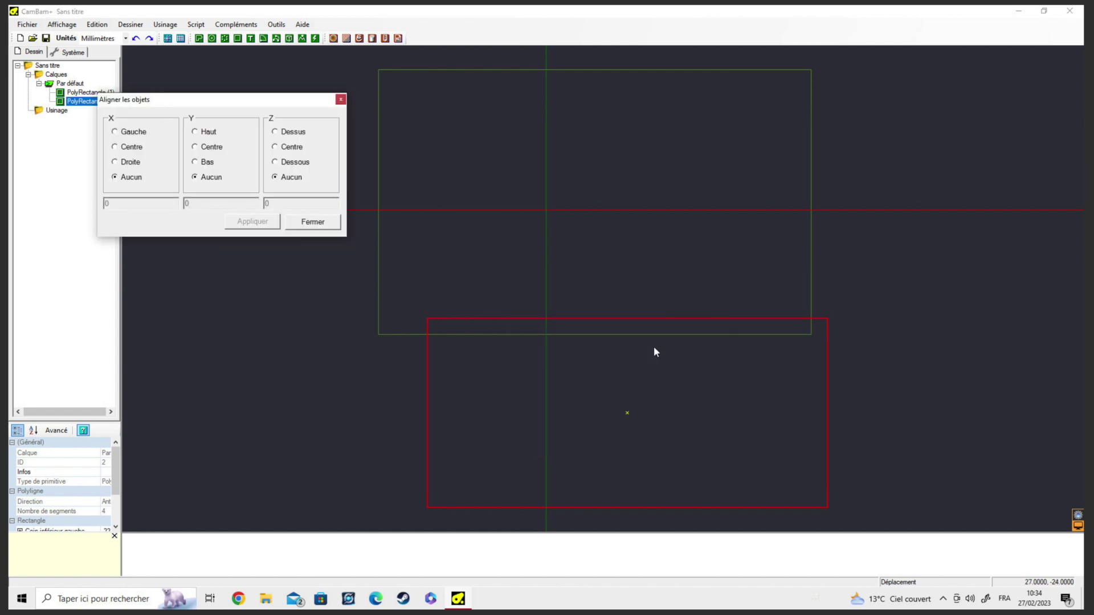
{"action": "left_click", "coordinate": [115, 148]}
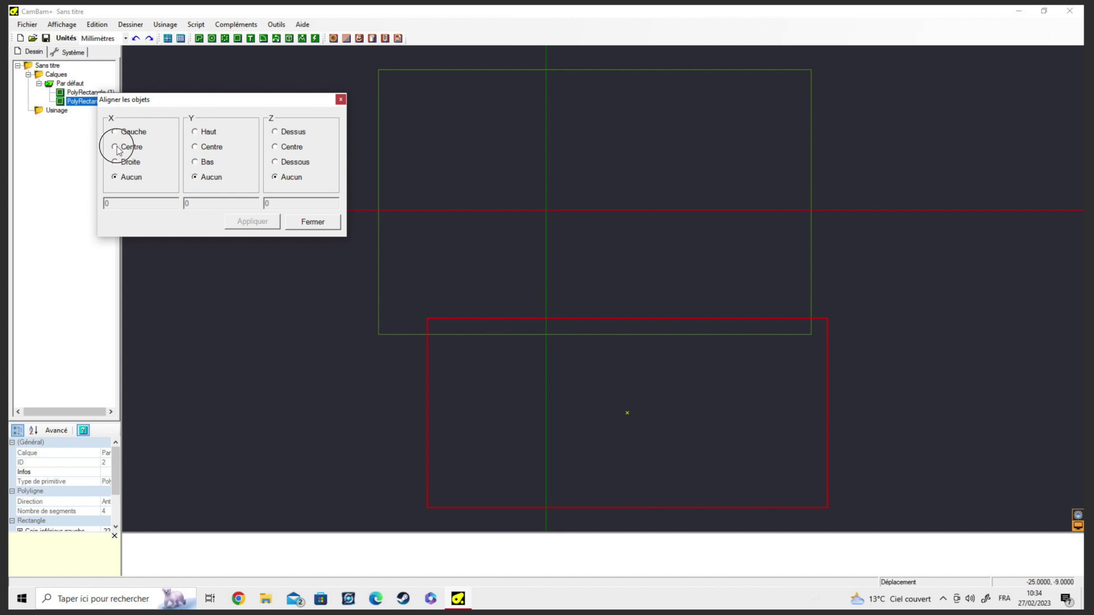
{"action": "left_click", "coordinate": [196, 147]}
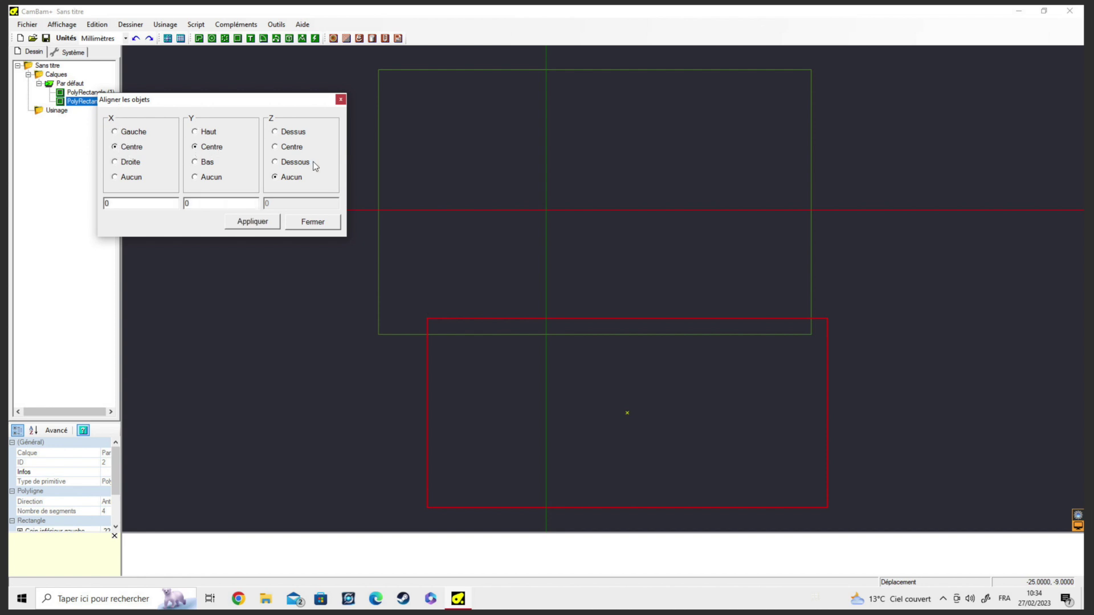
{"action": "left_click", "coordinate": [275, 147]}
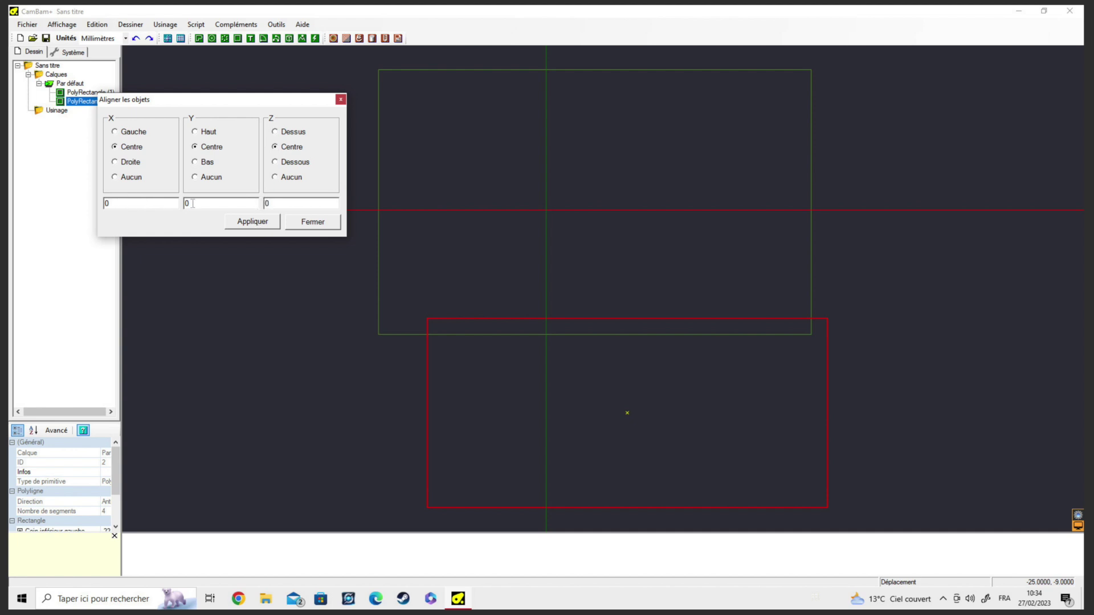
{"action": "left_click", "coordinate": [253, 229]}
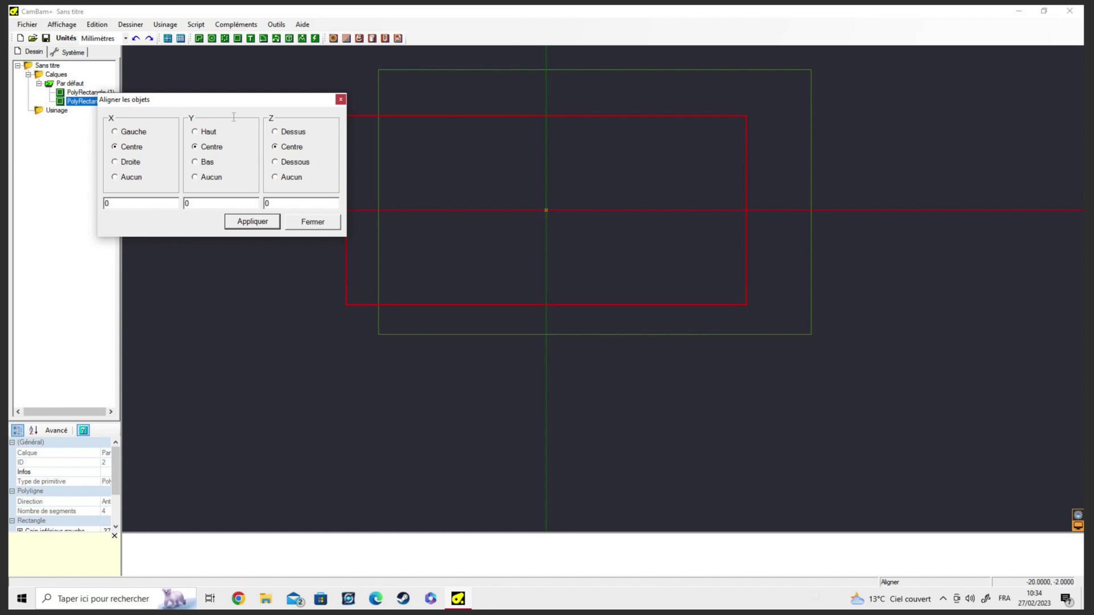
Step: Align the second rectangle's centre to 5 mm in Z, check it in 3D, and close the alignment dialog
{"action": "double_click", "coordinate": [266, 202]}
{"action": "type", "text": "5"}
{"action": "left_click", "coordinate": [255, 222]}
{"action": "left_click_drag", "start_coordinate": [541, 272], "coordinate": [539, 200], "text": "alt"}
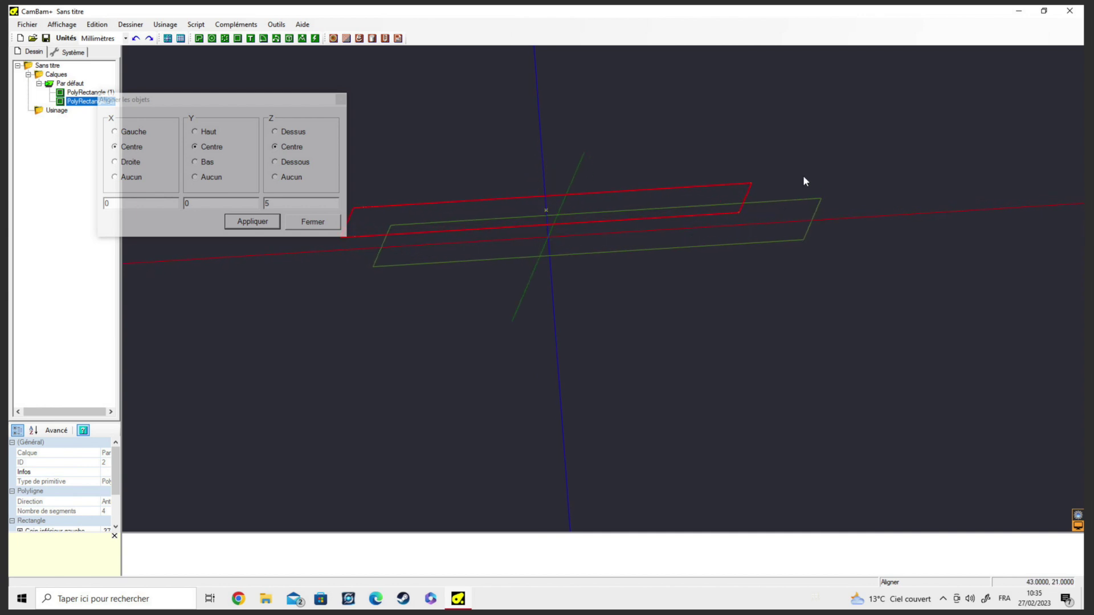
{"action": "left_click", "coordinate": [265, 221]}
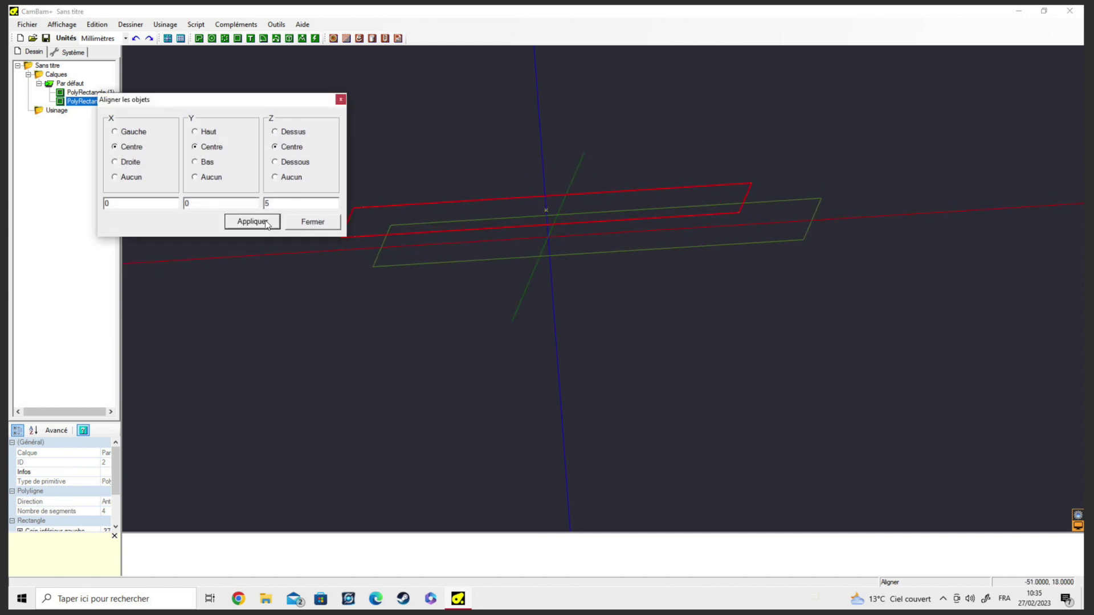
{"action": "left_click", "coordinate": [313, 222]}
Step: Draw a circle of about 23 mm radius behind the two rectangles
{"action": "left_click", "coordinate": [211, 39]}
{"action": "left_click", "coordinate": [485, 190]}
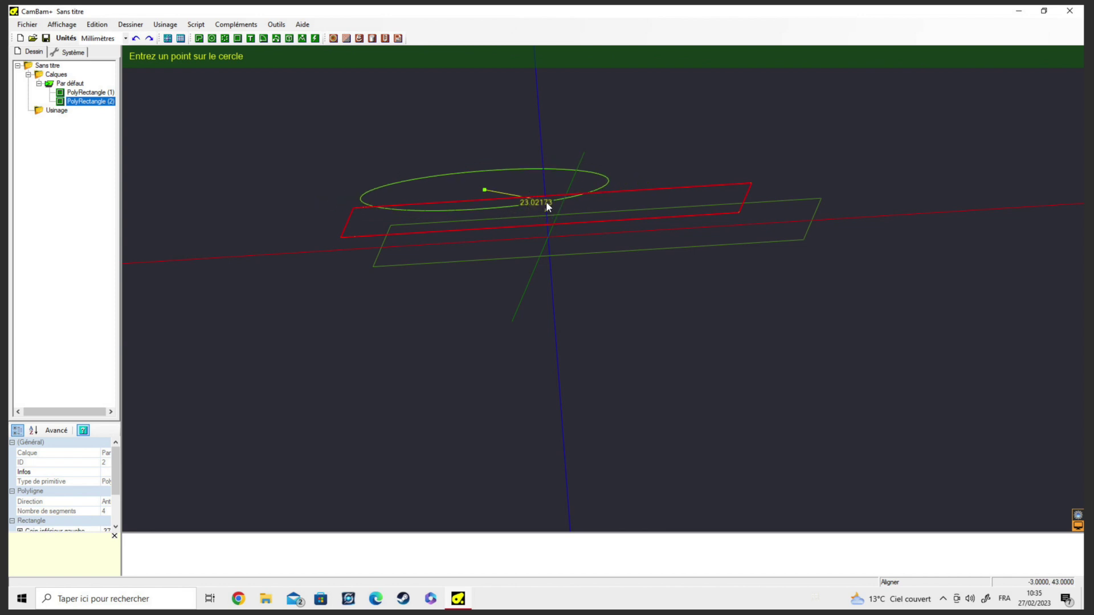
{"action": "left_click", "coordinate": [546, 201]}
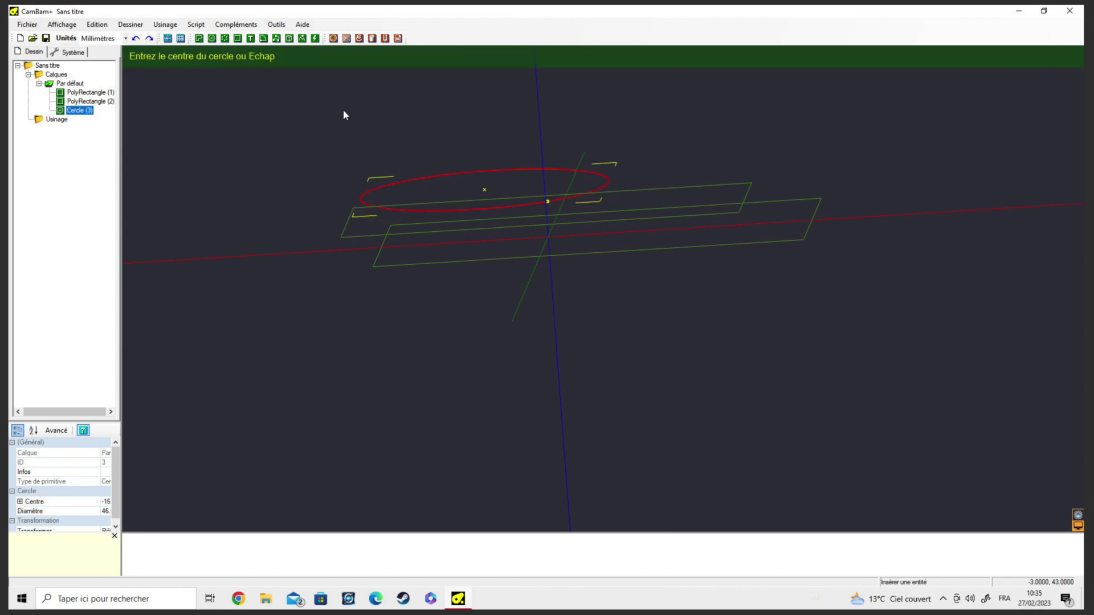
Step: Draw a freeform closed spline that loops around the circle, finishing it back at its starting point
{"action": "left_click", "coordinate": [275, 39]}
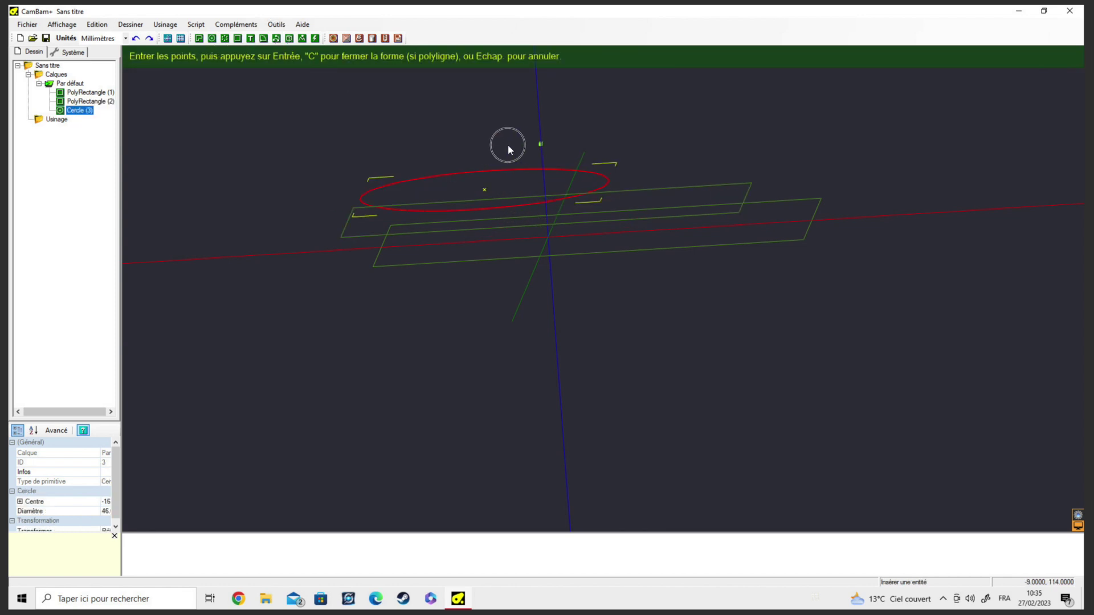
{"action": "left_click", "coordinate": [526, 174]}
{"action": "double_click", "coordinate": [527, 175], "text": "alt"}
{"action": "left_click", "coordinate": [534, 188]}
{"action": "left_click", "coordinate": [392, 163]}
{"action": "left_click", "coordinate": [348, 176]}
{"action": "left_click", "coordinate": [368, 293]}
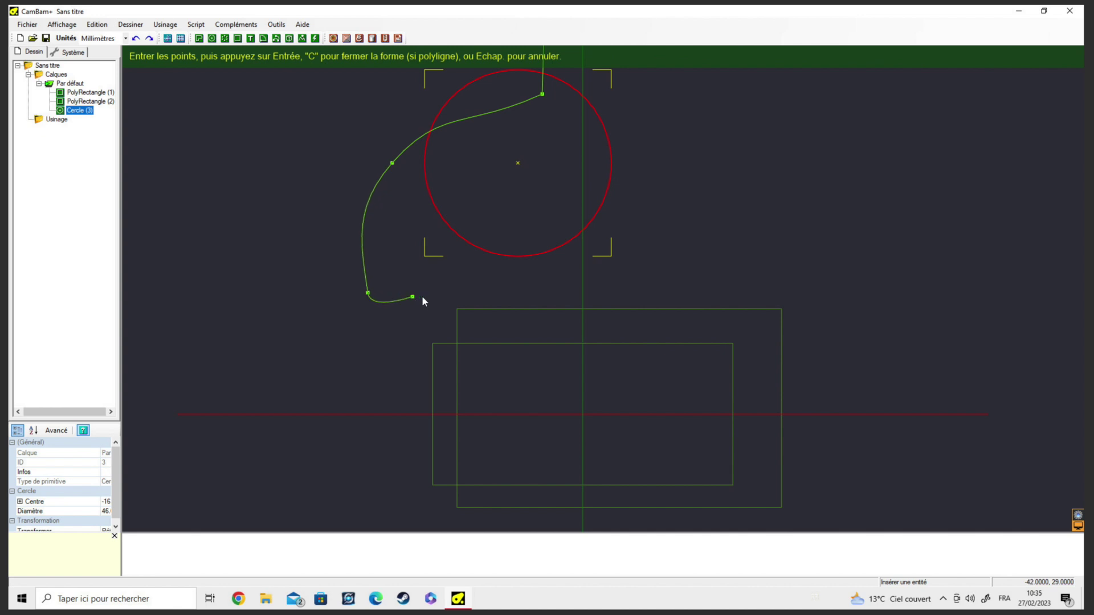
{"action": "left_click", "coordinate": [603, 256]}
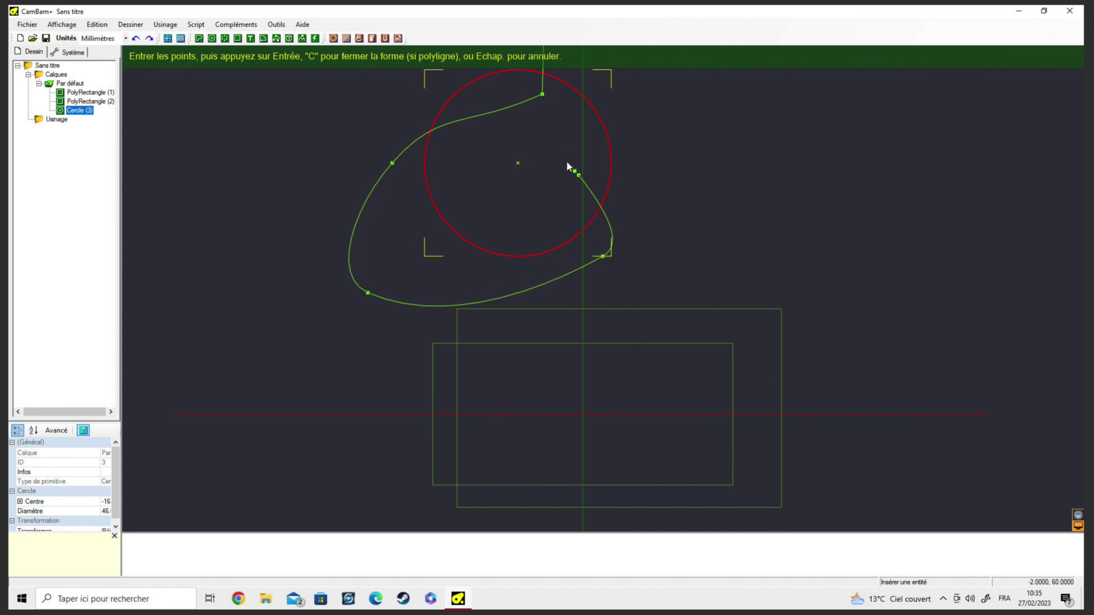
{"action": "left_click", "coordinate": [543, 95]}
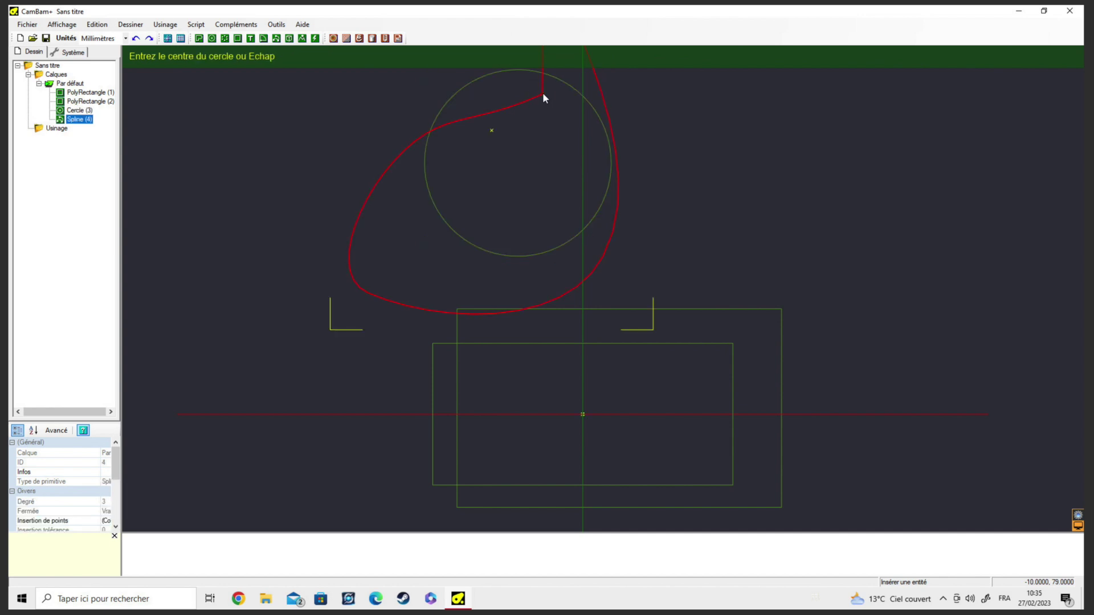
{"action": "scroll", "coordinate": [555, 181], "scroll_direction": "down", "scroll_amount": 2}
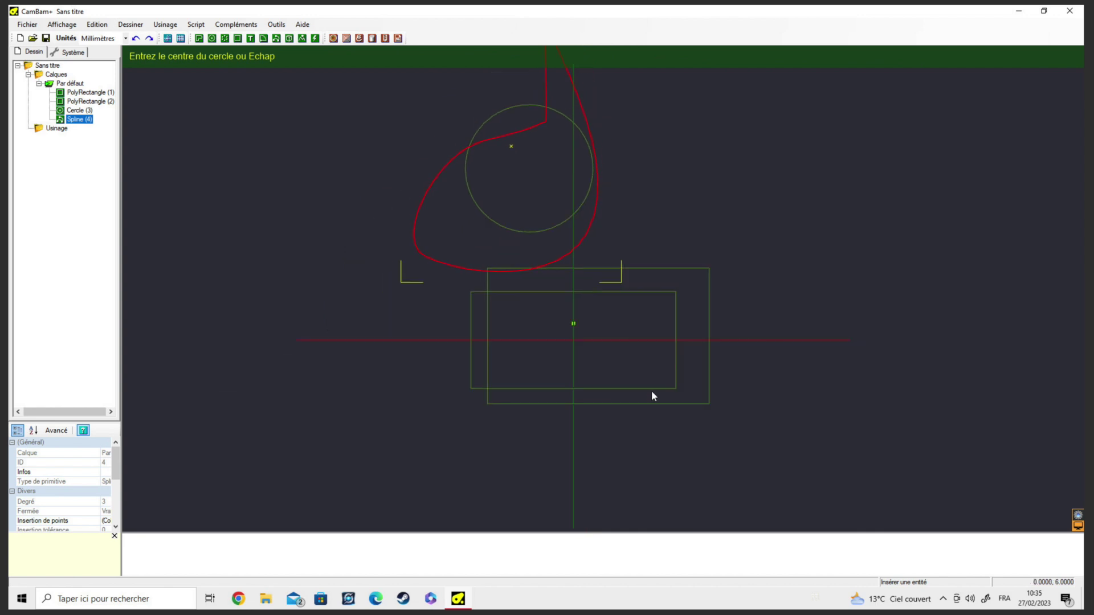
{"action": "scroll", "coordinate": [594, 316], "scroll_direction": "down", "scroll_amount": 3}
{"action": "scroll", "coordinate": [592, 319], "scroll_direction": "down", "scroll_amount": 3}
{"action": "scroll", "coordinate": [601, 313], "scroll_direction": "up", "scroll_amount": 3}
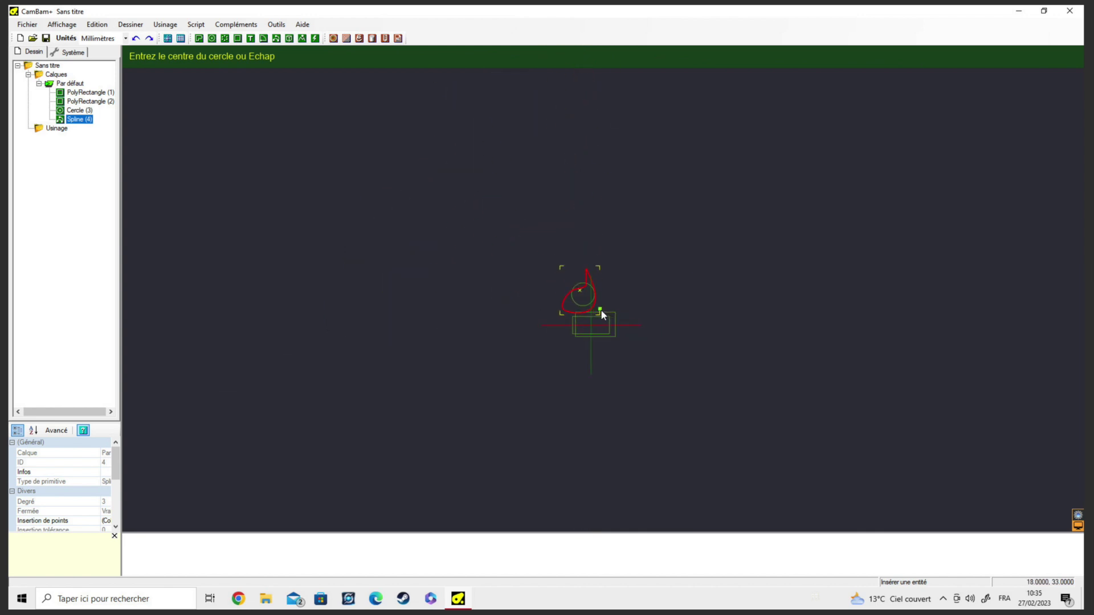
Step: Cut both rectangles, the circle and the spline so the drawing is empty
{"action": "scroll", "coordinate": [600, 309], "scroll_direction": "up", "scroll_amount": 2}
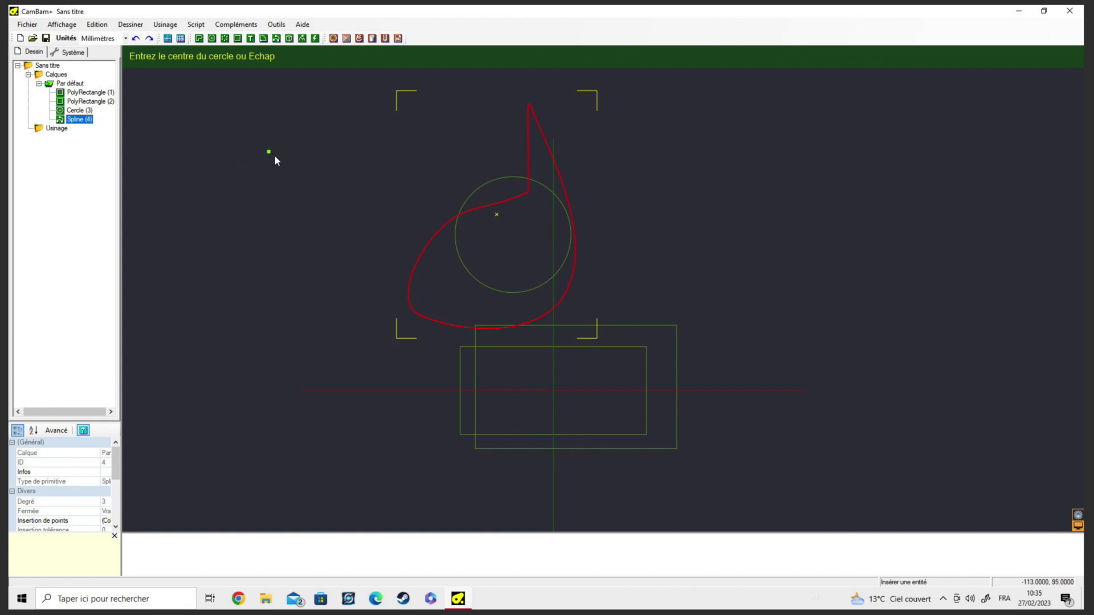
{"action": "key", "text": "Escape"}
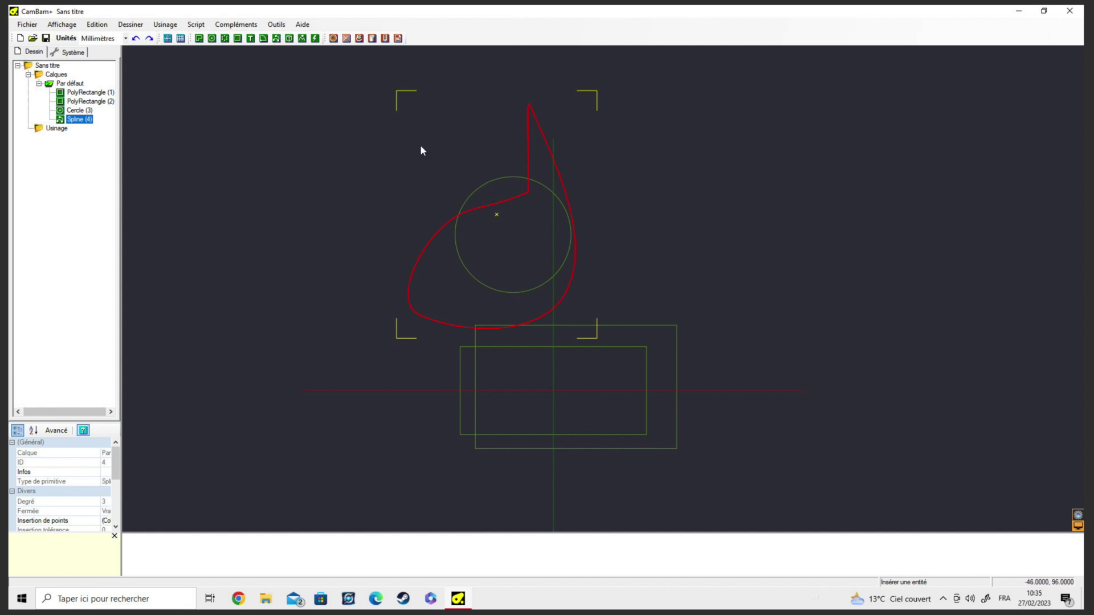
{"action": "left_click", "coordinate": [349, 117]}
{"action": "left_click_drag", "start_coordinate": [330, 82], "coordinate": [740, 475]}
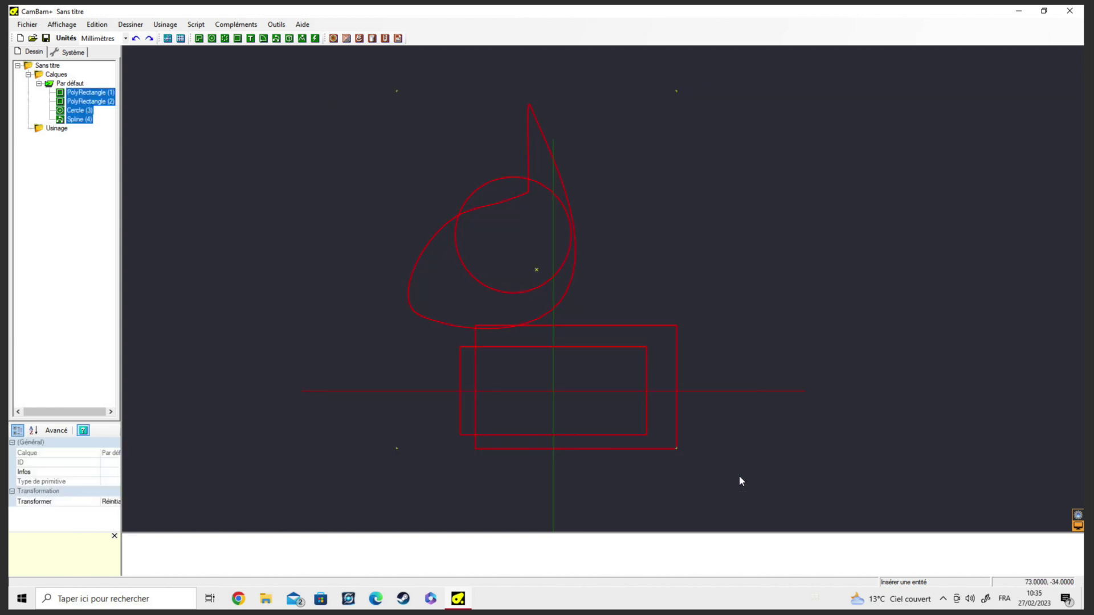
{"action": "right_click", "coordinate": [494, 273]}
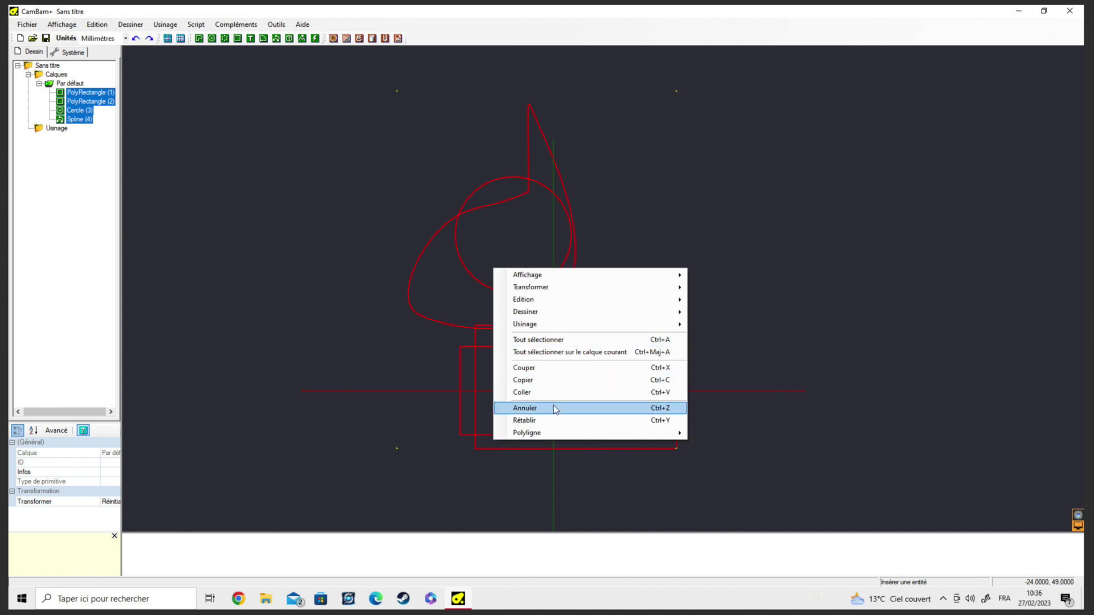
{"action": "left_click", "coordinate": [550, 370]}
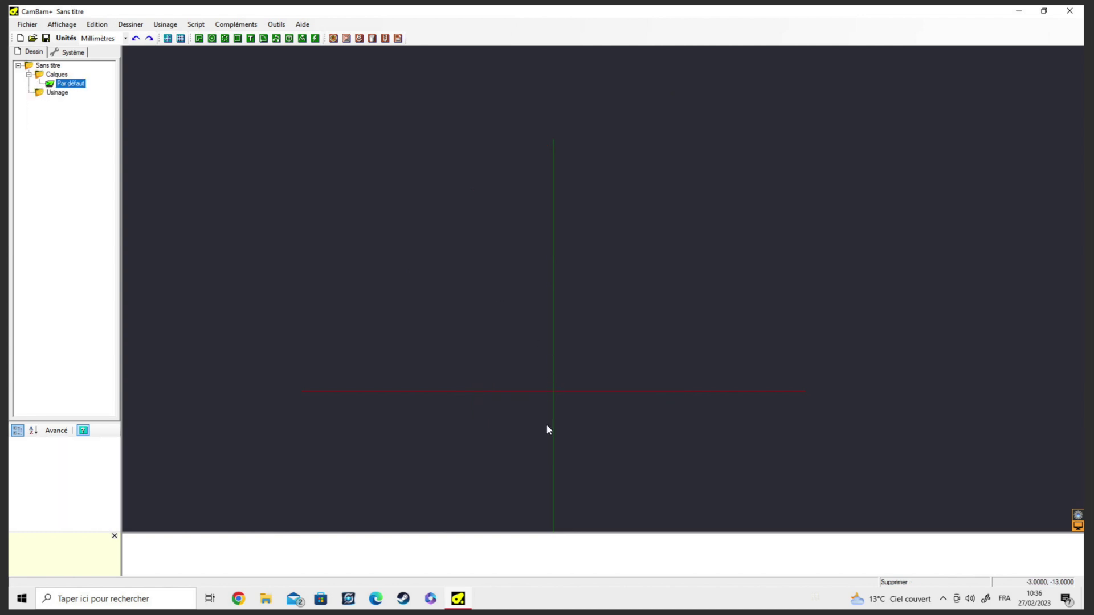
Step: Draw a rectangle around the origin starting at about X -28, Y 24, and a smaller rectangle inside it
{"action": "left_click", "coordinate": [238, 39]}
{"action": "left_click", "coordinate": [480, 330]}
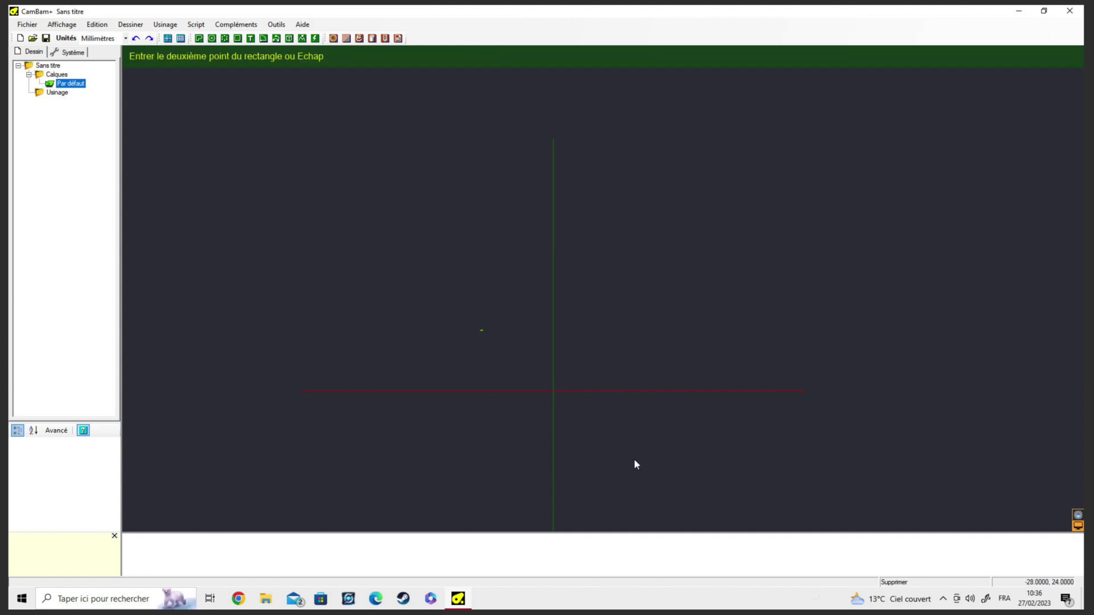
{"action": "left_click", "coordinate": [661, 461]}
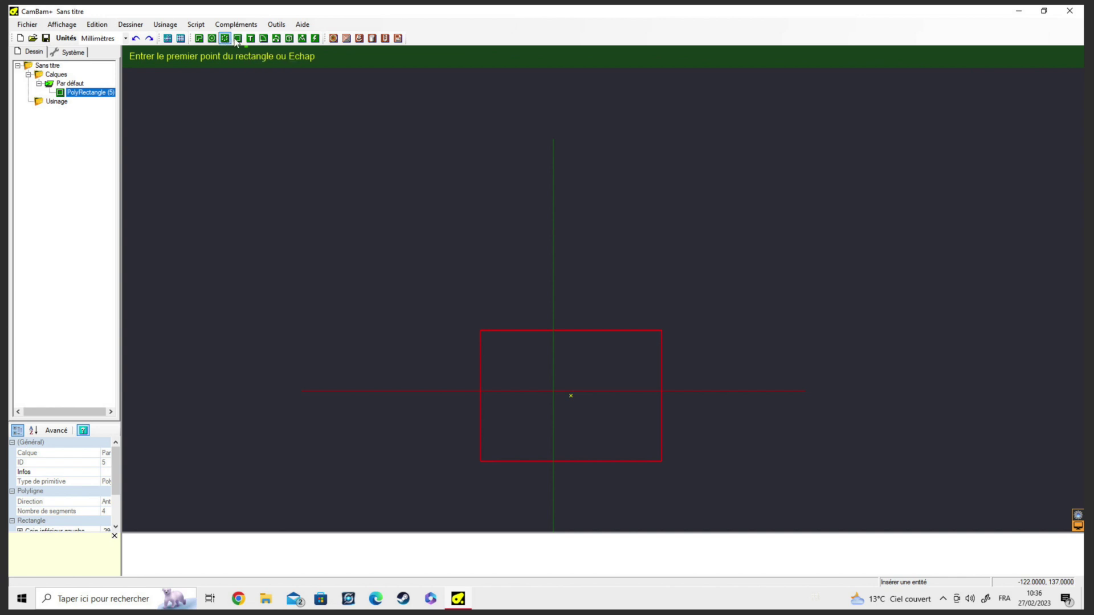
{"action": "left_click", "coordinate": [508, 358]}
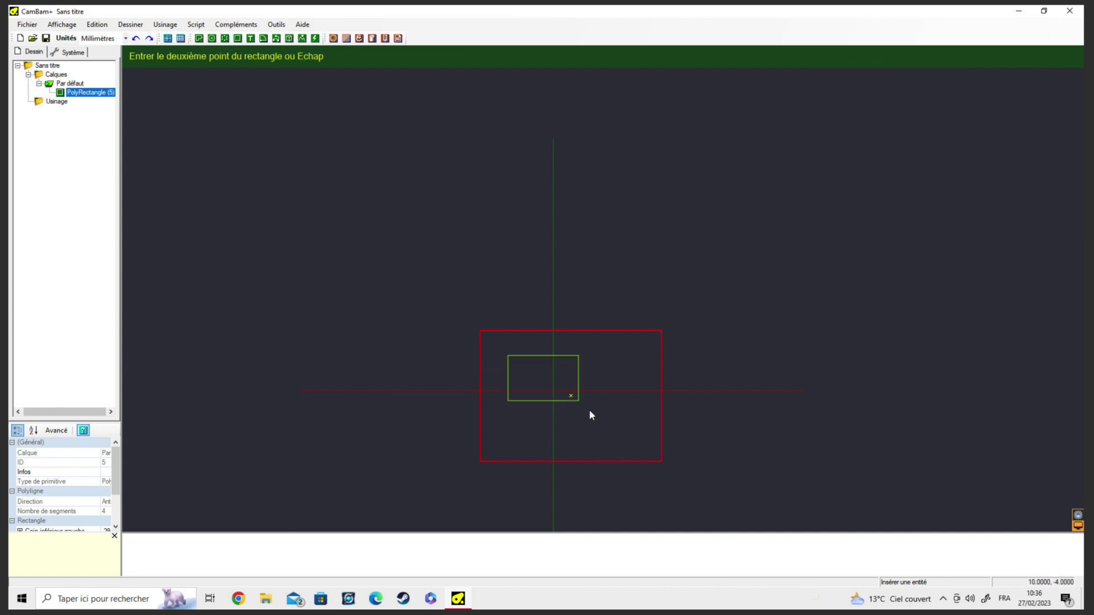
{"action": "left_click", "coordinate": [637, 432]}
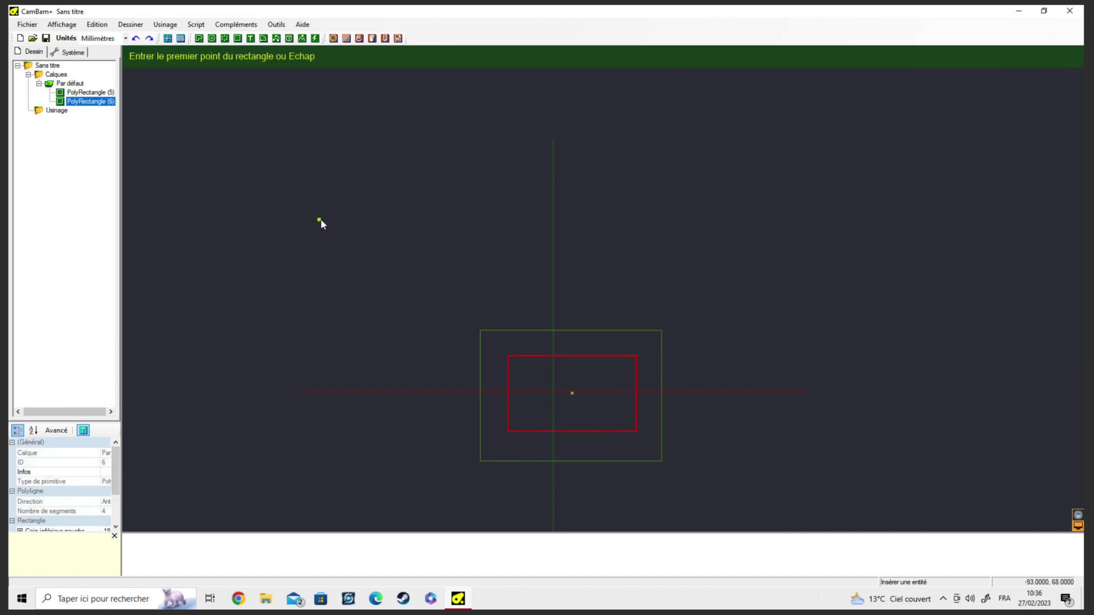
{"action": "key", "text": "Escape"}
Step: Align the centres of both rectangles together to 0 on the X, Y and Z axes and close the alignment dialog
{"action": "mouse_move", "coordinate": [434, 301]}
{"action": "left_mouse_down"}
{"action": "mouse_move", "coordinate": [616, 420]}
{"action": "mouse_move", "coordinate": [697, 493]}
{"action": "left_mouse_up"}
{"action": "right_click", "coordinate": [614, 414]}
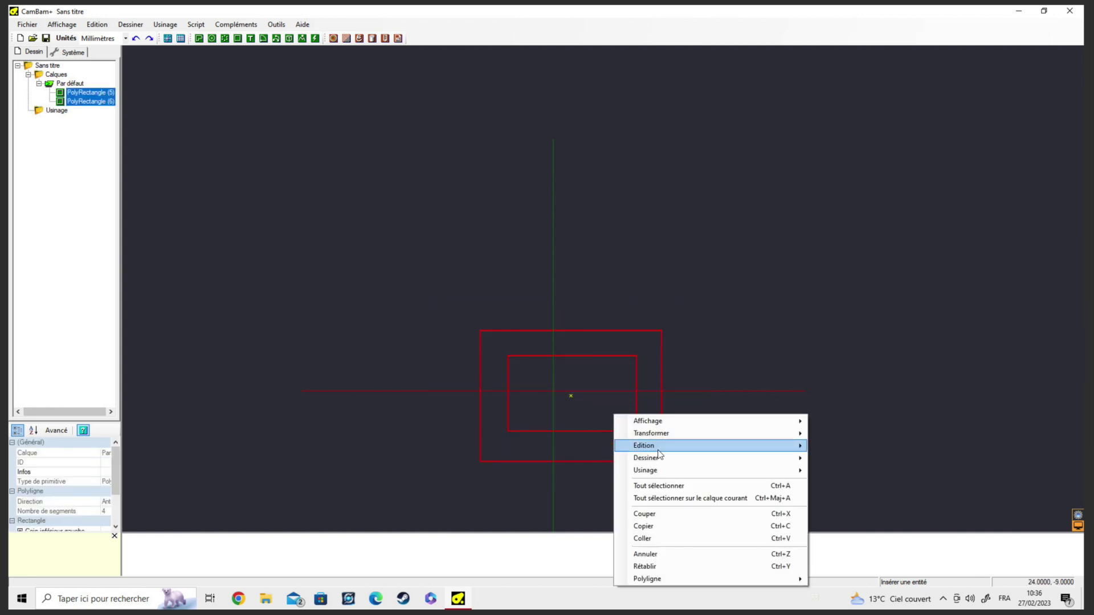
{"action": "mouse_move", "coordinate": [661, 434]}
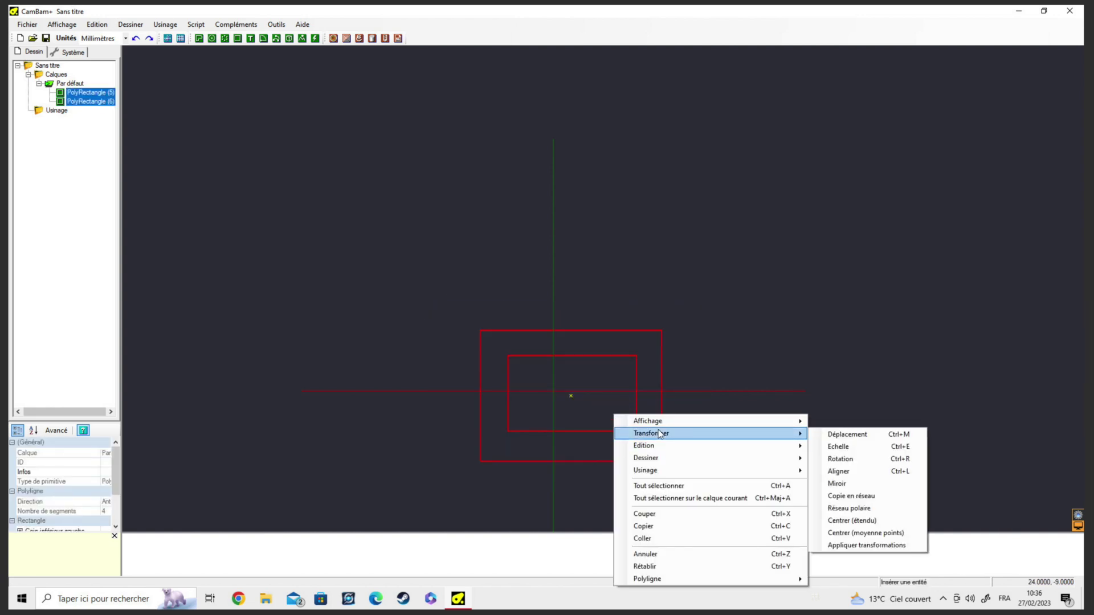
{"action": "left_click", "coordinate": [841, 471]}
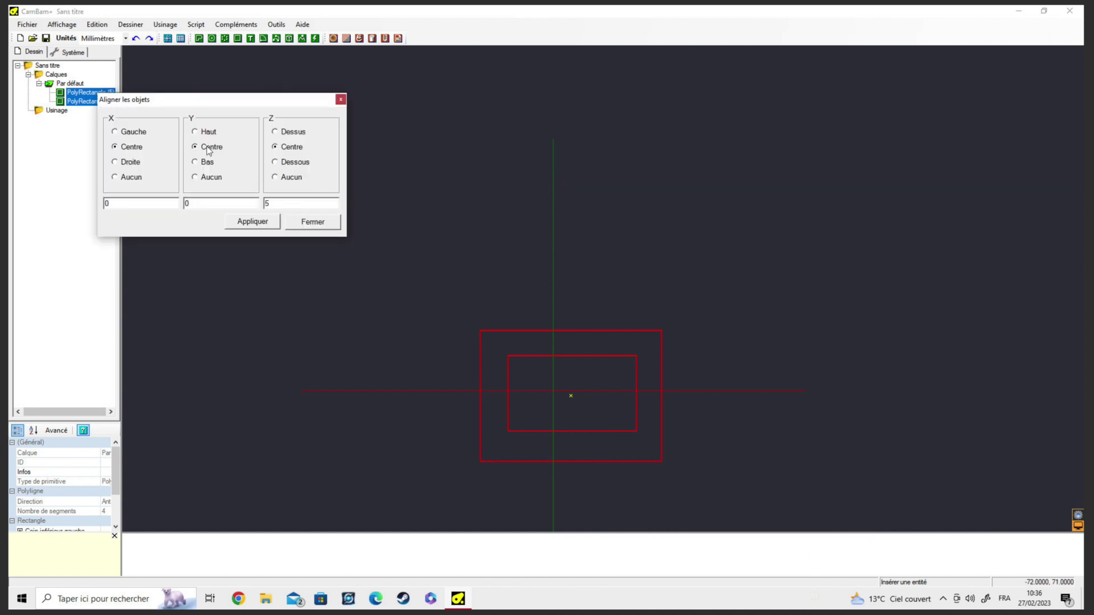
{"action": "left_click_drag", "start_coordinate": [296, 205], "coordinate": [244, 203]}
{"action": "type", "text": "0"}
{"action": "left_click", "coordinate": [263, 222]}
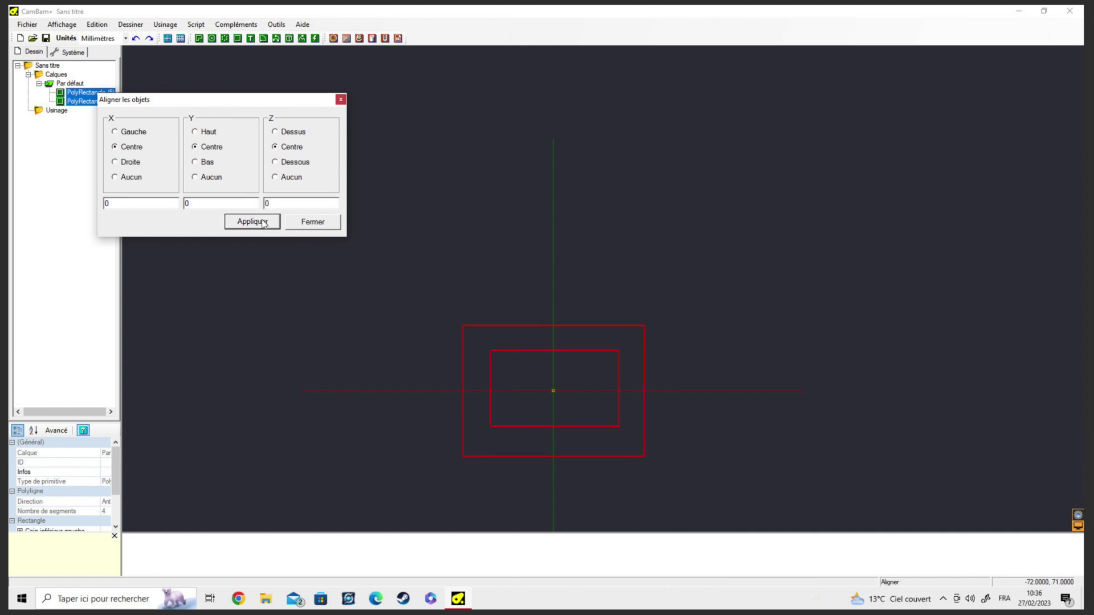
{"action": "left_click", "coordinate": [725, 392]}
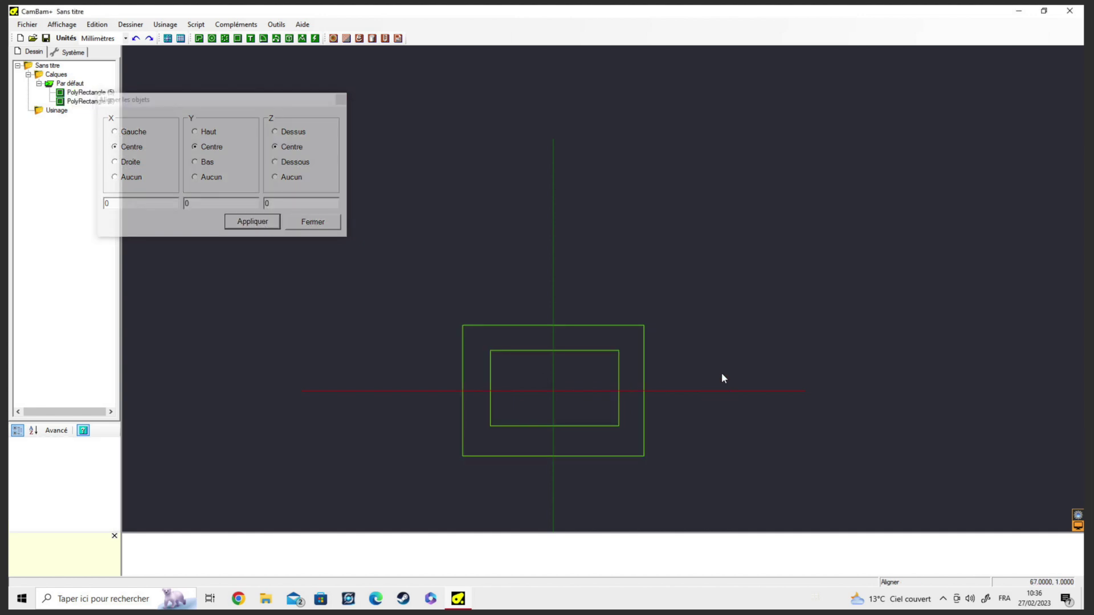
{"action": "left_click", "coordinate": [314, 220]}
{"action": "scroll", "coordinate": [566, 336], "scroll_direction": "up", "scroll_amount": 1}
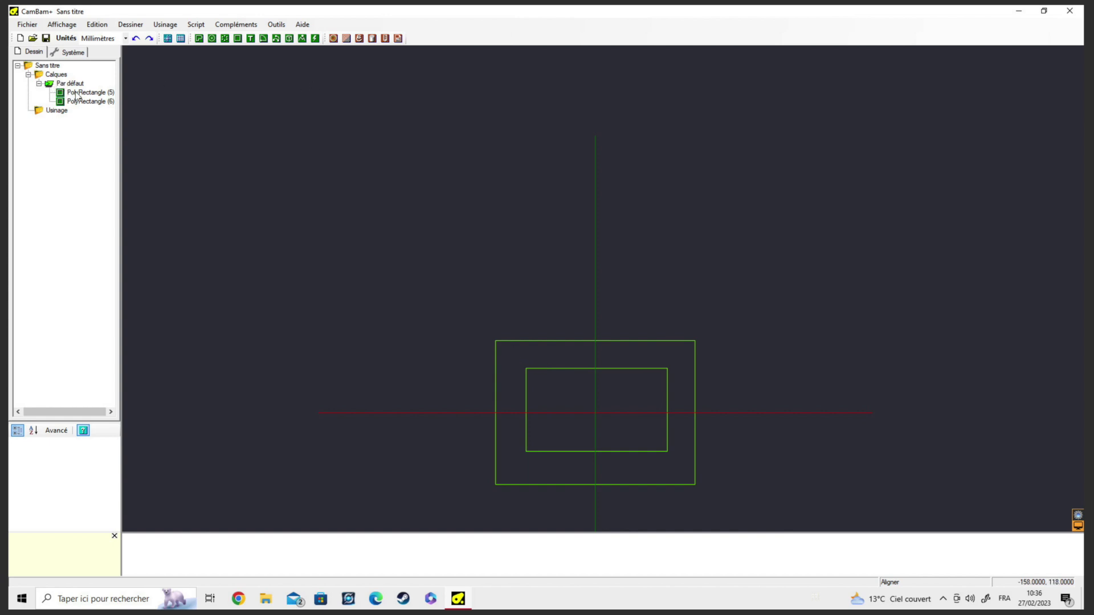
Step: Create a pocket machining operation from the inner rectangle
{"action": "left_click", "coordinate": [56, 111]}
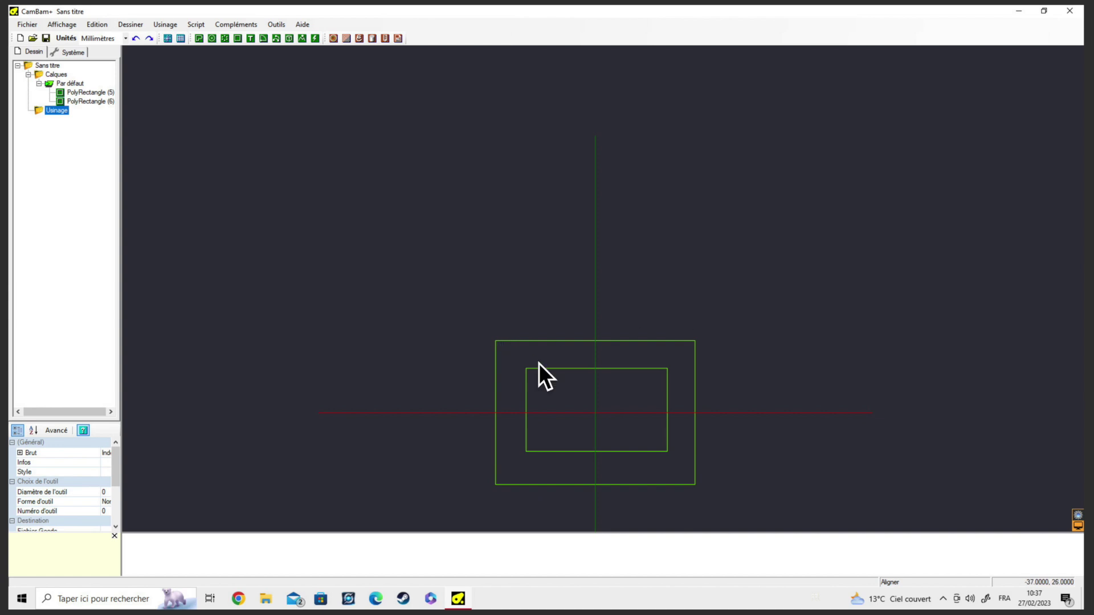
{"action": "left_click", "coordinate": [557, 370]}
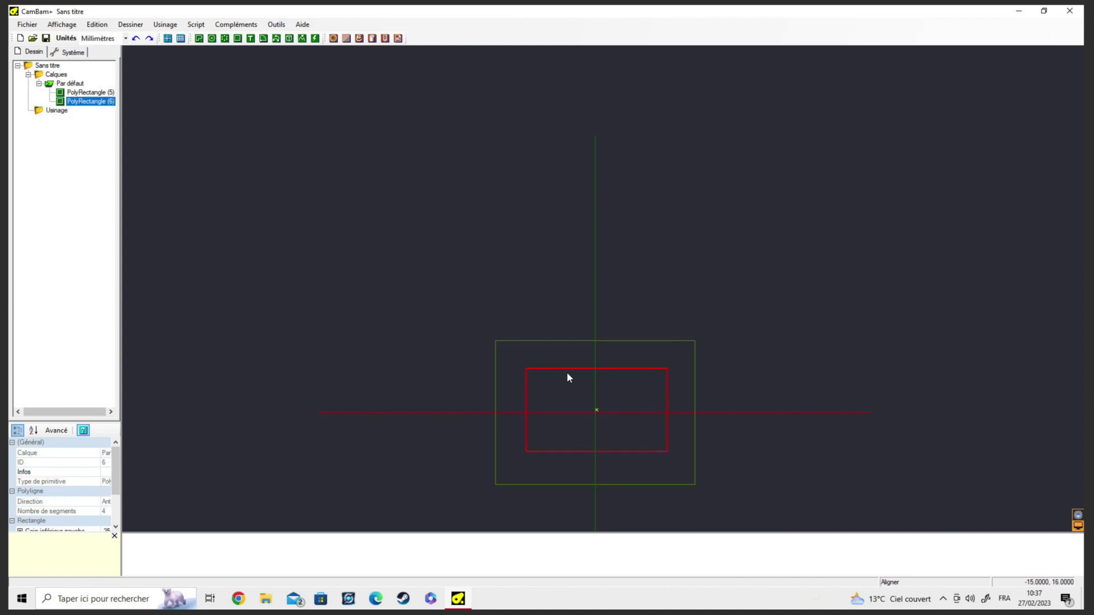
{"action": "left_click", "coordinate": [347, 40]}
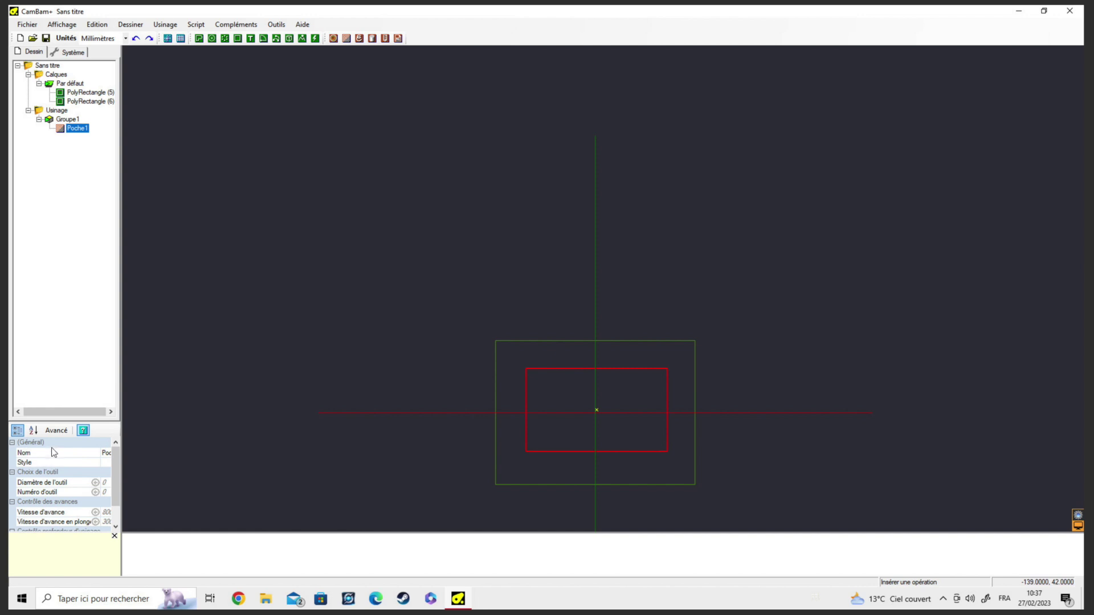
Step: Enlarge the pocket's property list in height and width and show its advanced parameters
{"action": "left_click_drag", "start_coordinate": [65, 423], "coordinate": [55, 170]}
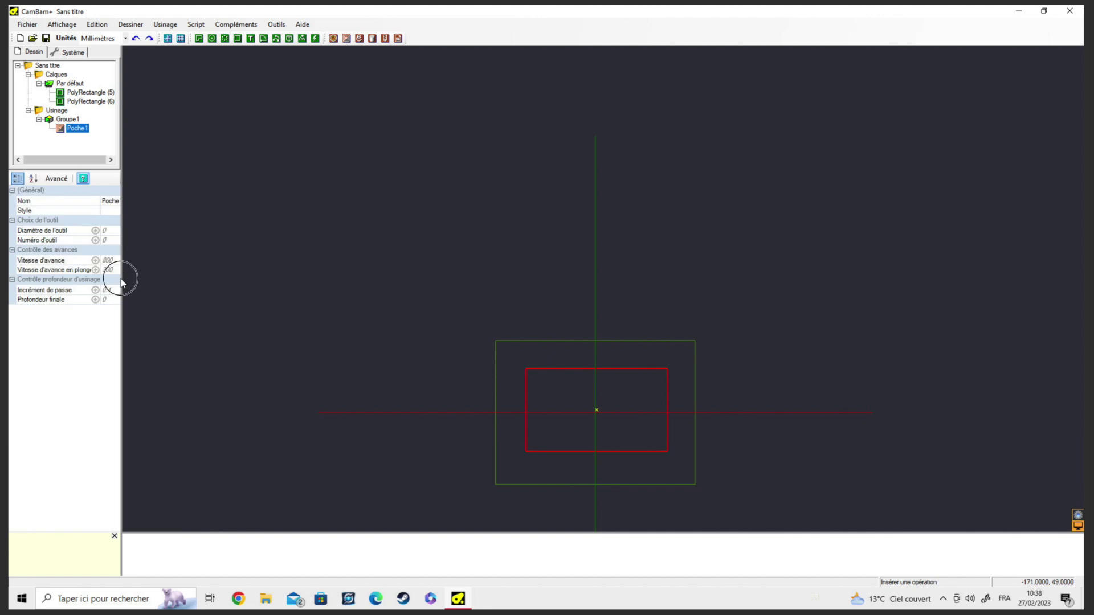
{"action": "left_click_drag", "start_coordinate": [123, 279], "coordinate": [255, 299]}
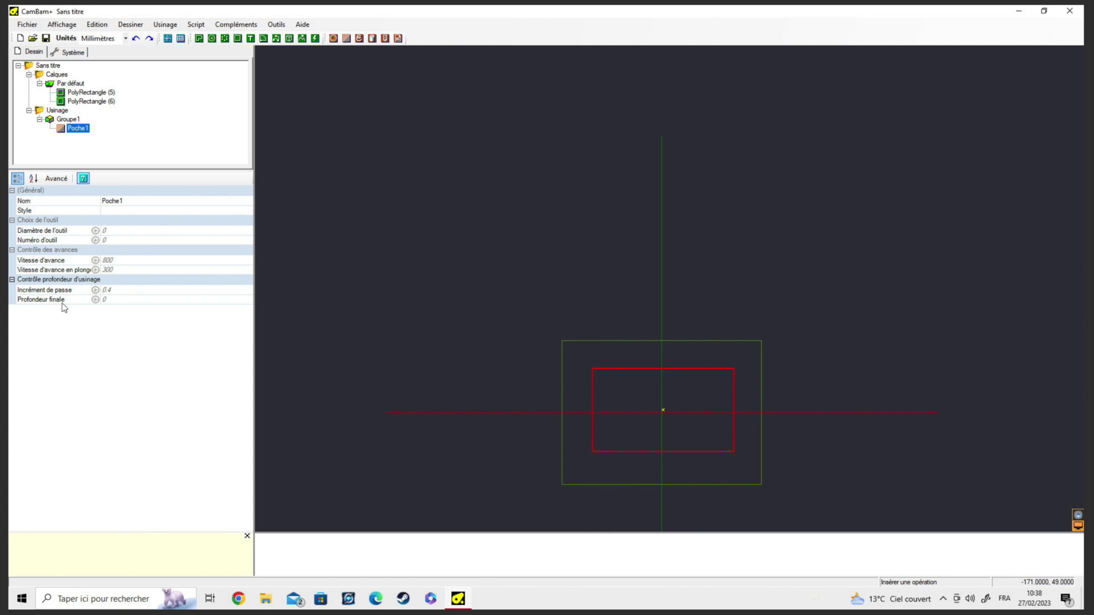
{"action": "left_click", "coordinate": [59, 180]}
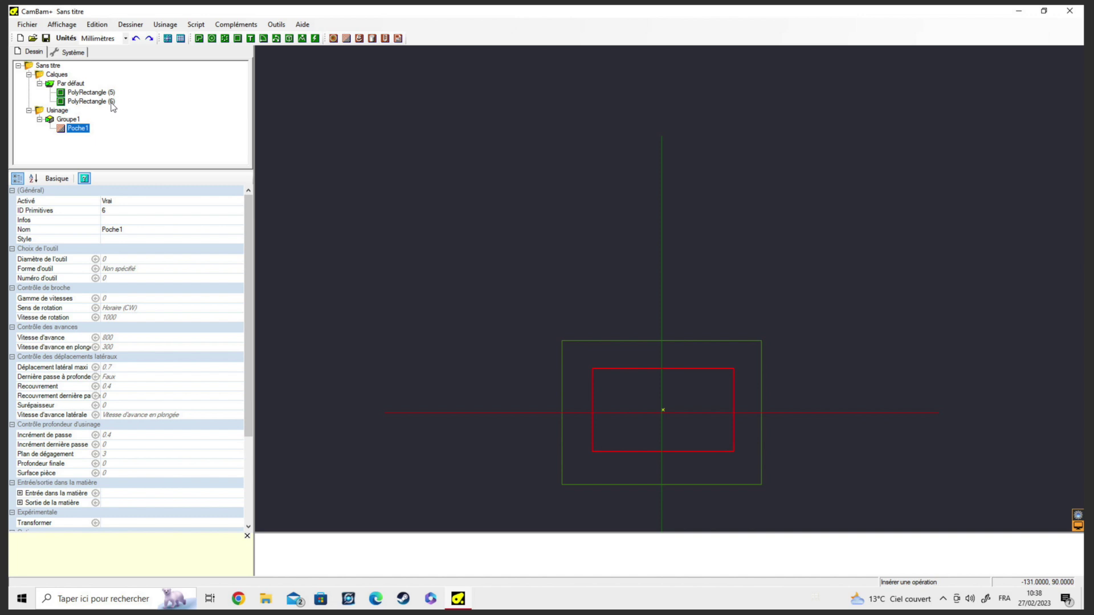
Step: Rename the pocket operation as "Poche Centrale"
{"action": "left_click", "coordinate": [114, 231]}
{"action": "left_click", "coordinate": [81, 230]}
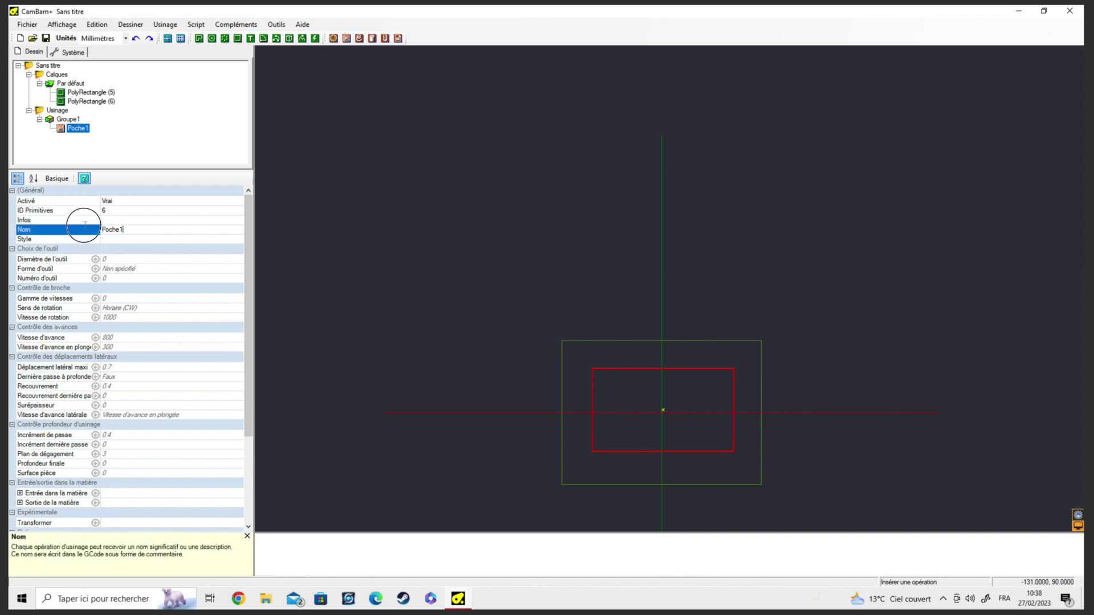
{"action": "type", "text": "Poche Centrale"}
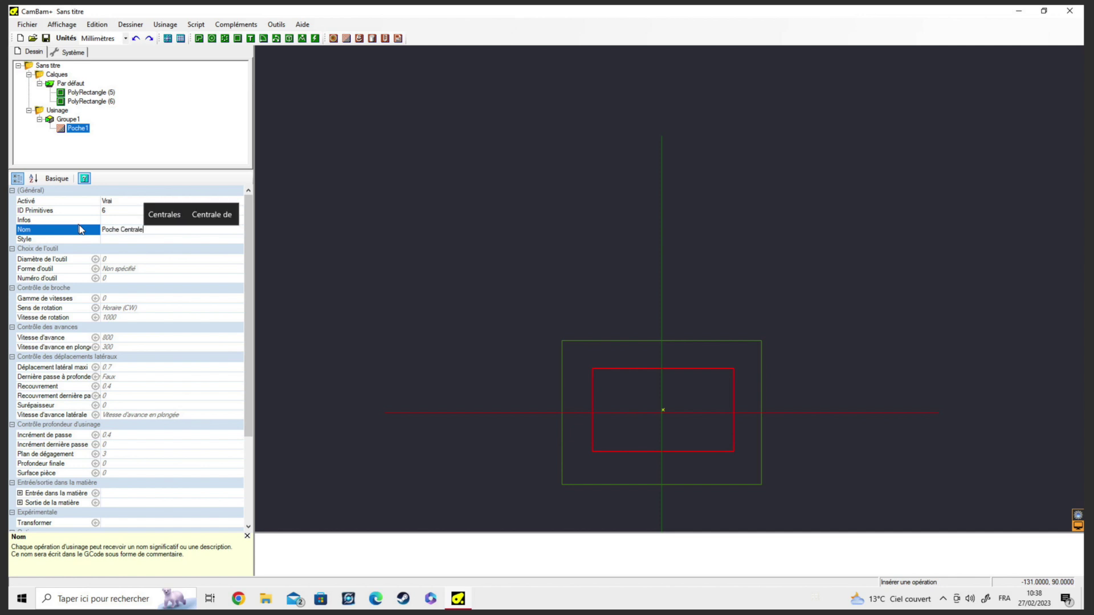
Step: Define the pocket's tool with a diameter of 2 mm, the shape Cylindrique and tool number 2
{"action": "left_click", "coordinate": [79, 261]}
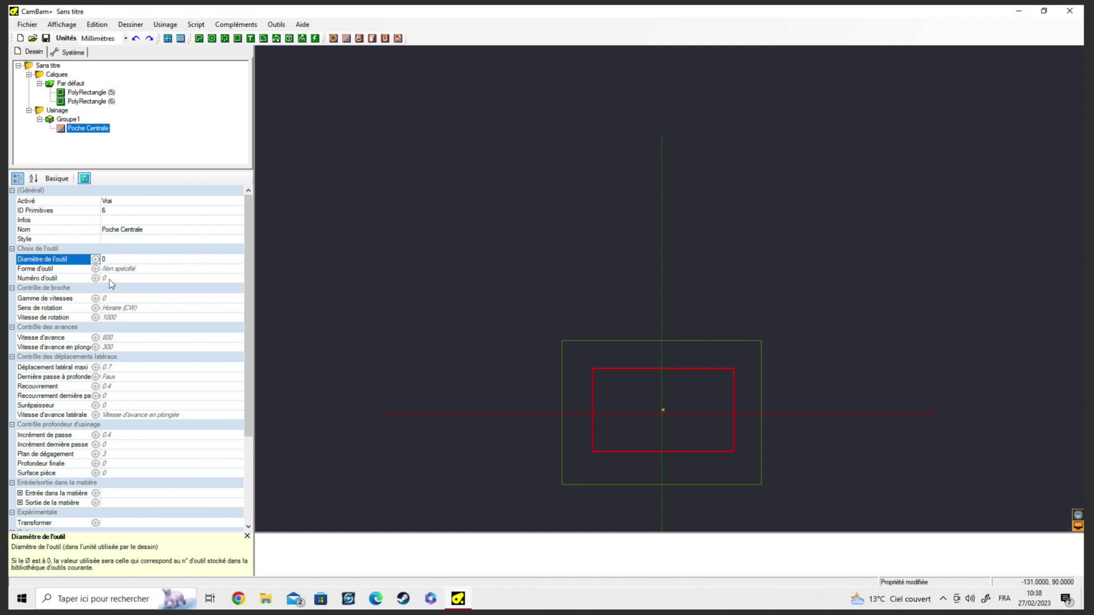
{"action": "left_click", "coordinate": [57, 280]}
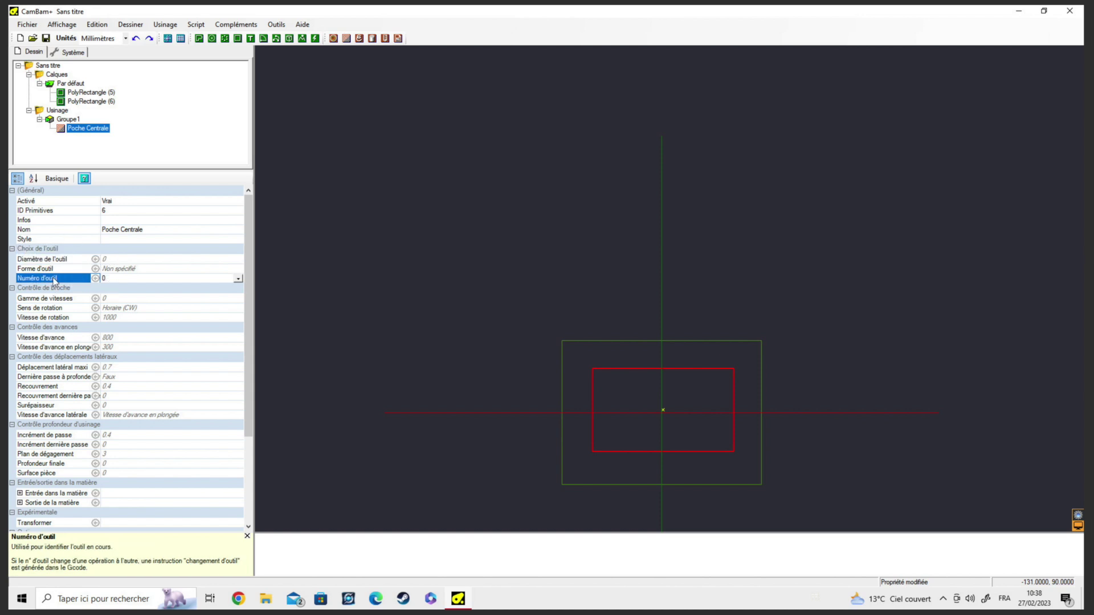
{"action": "left_click", "coordinate": [129, 259]}
{"action": "left_click_drag", "start_coordinate": [111, 259], "coordinate": [99, 258]}
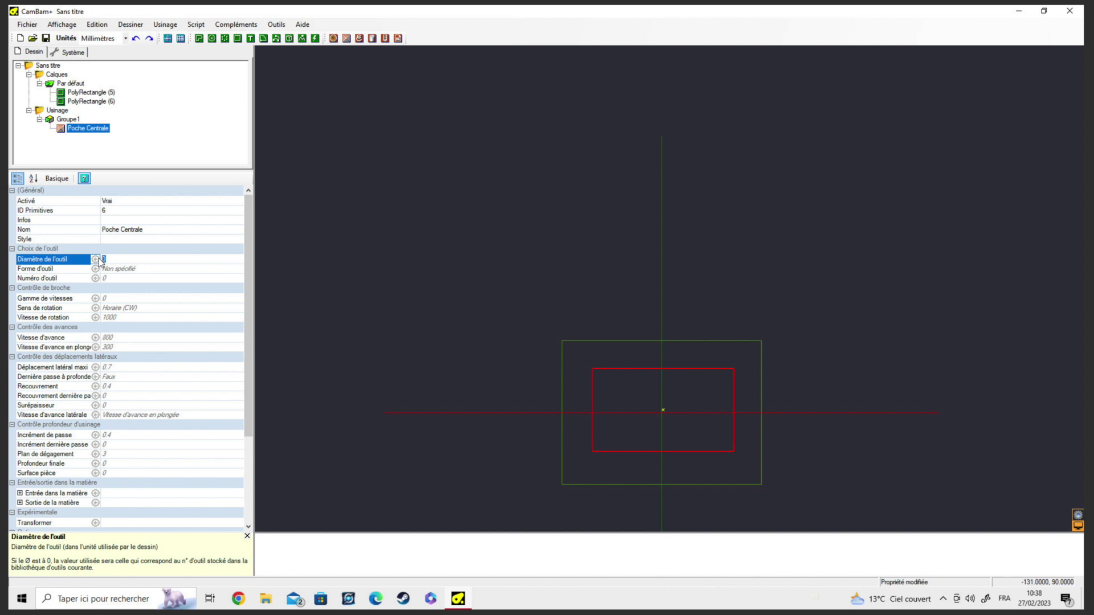
{"action": "type", "text": "2"}
{"action": "left_click", "coordinate": [140, 271]}
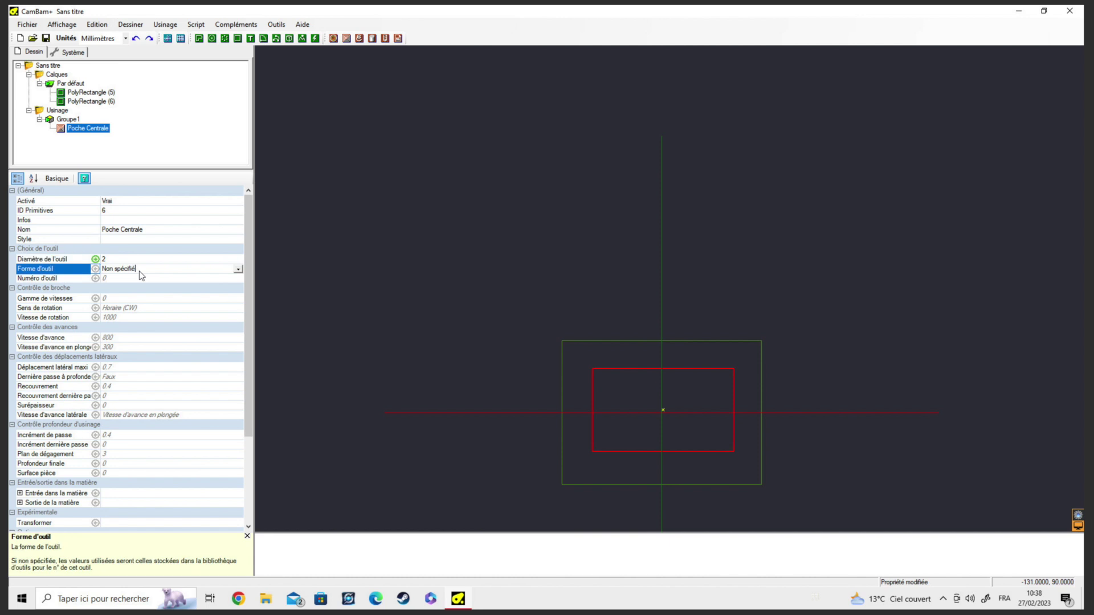
{"action": "left_click", "coordinate": [239, 270]}
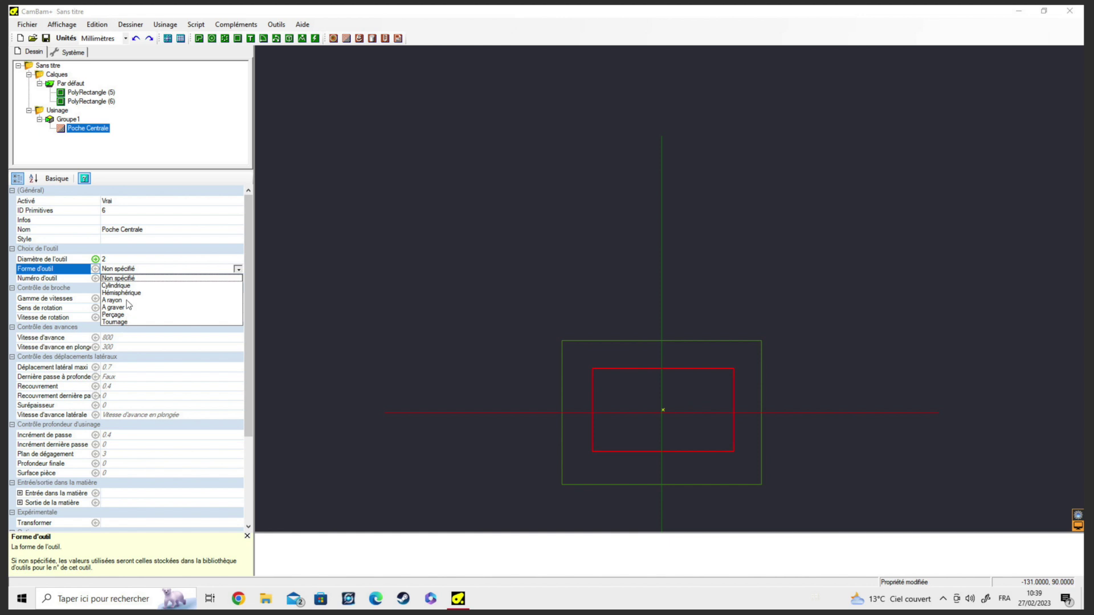
{"action": "left_click", "coordinate": [117, 286]}
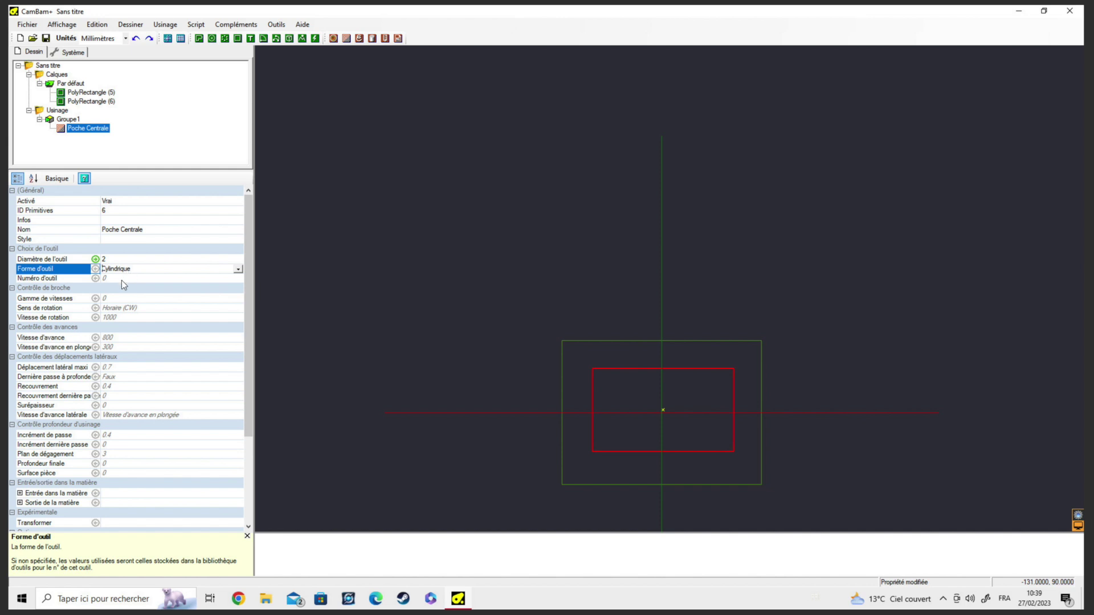
{"action": "left_click", "coordinate": [122, 278]}
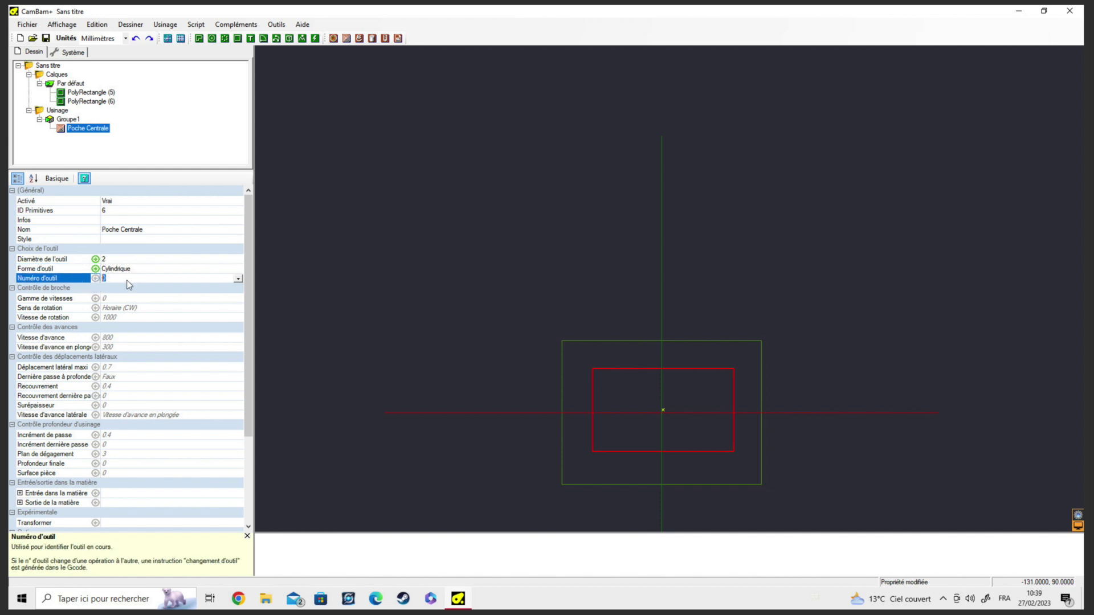
{"action": "type", "text": "2"}
{"action": "left_click", "coordinate": [117, 281]}
Step: Set the pocket's spindle rotation speed to 24000 rpm
{"action": "left_click", "coordinate": [63, 300]}
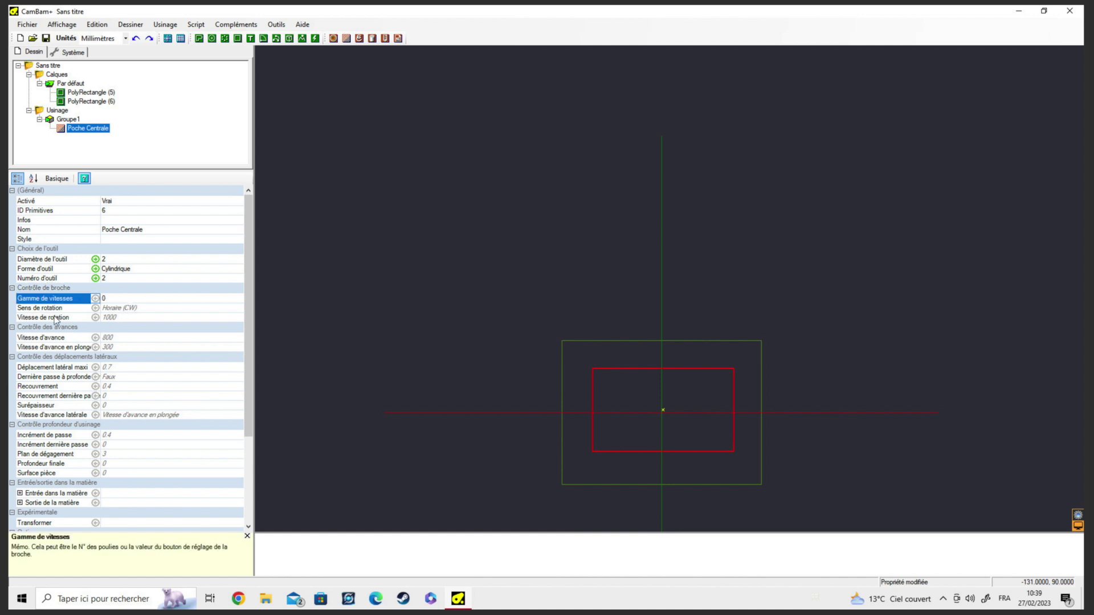
{"action": "left_click", "coordinate": [124, 318]}
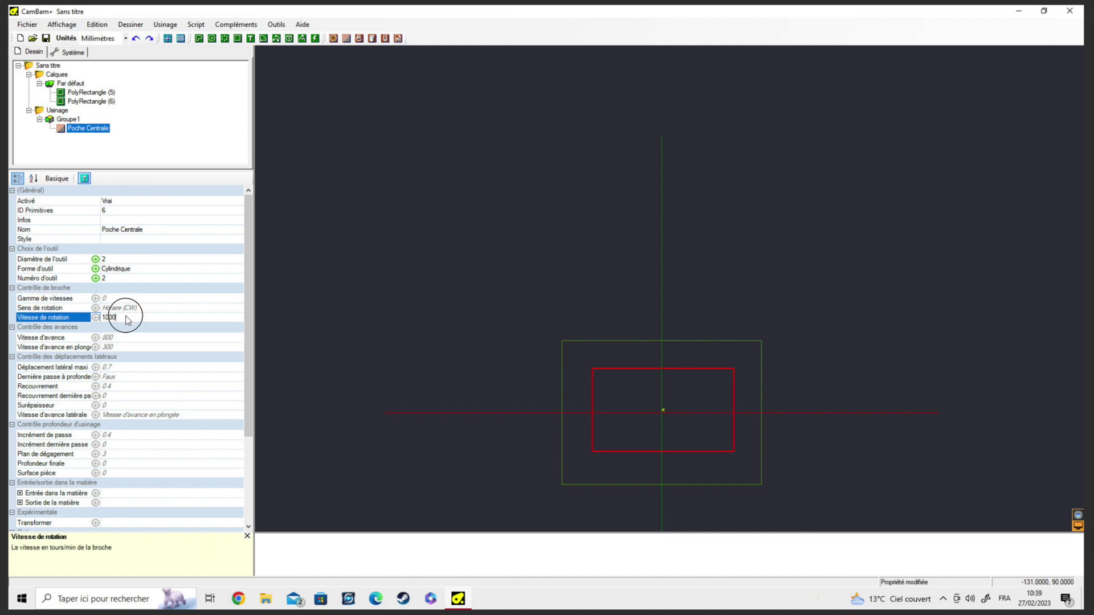
{"action": "type", "text": "24000"}
Step: Set the pocket's cutting feed rate to 1400 and its plunge feed rate to 700
{"action": "left_click", "coordinate": [130, 338]}
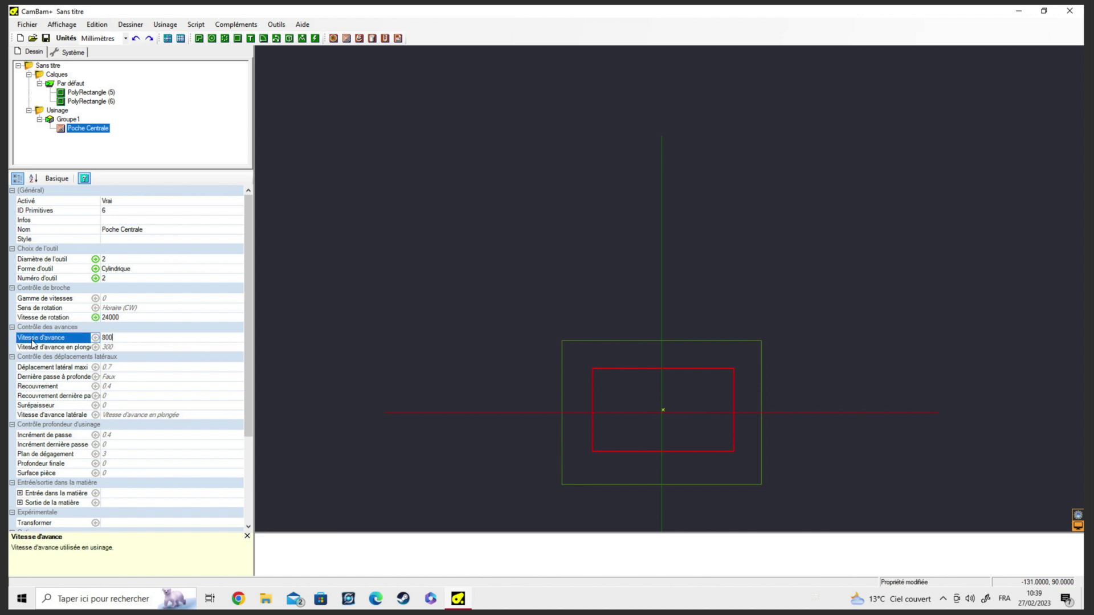
{"action": "left_click", "coordinate": [116, 338]}
{"action": "left_click", "coordinate": [95, 338]}
{"action": "type", "text": "1400"}
{"action": "key", "text": "Return"}
{"action": "left_click", "coordinate": [98, 349]}
{"action": "left_click", "coordinate": [96, 347]}
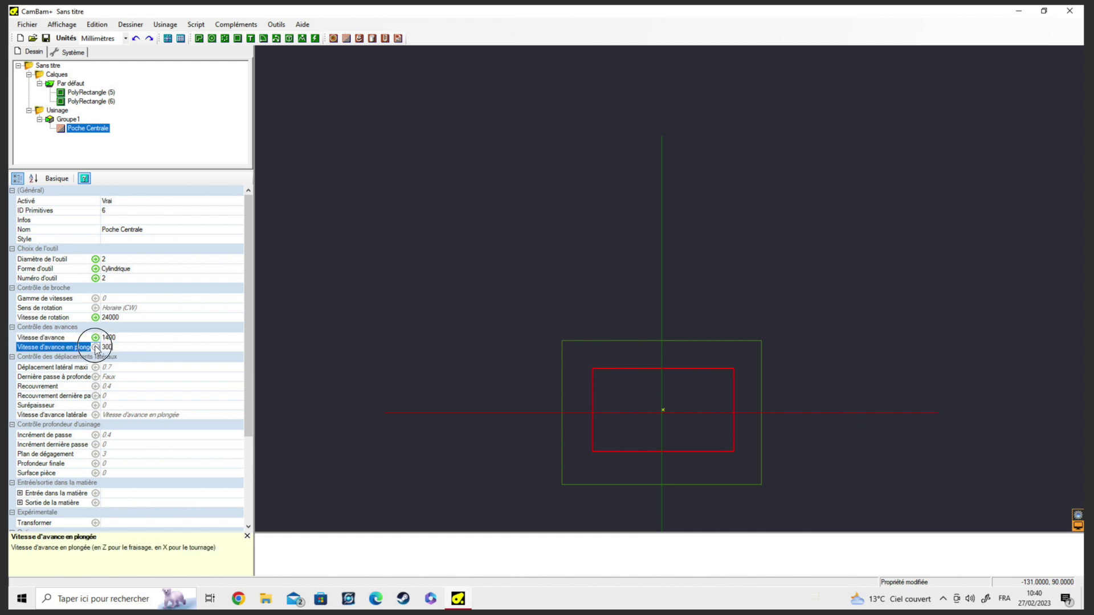
{"action": "type", "text": "700"}
{"action": "left_click_drag", "start_coordinate": [245, 308], "coordinate": [310, 337]}
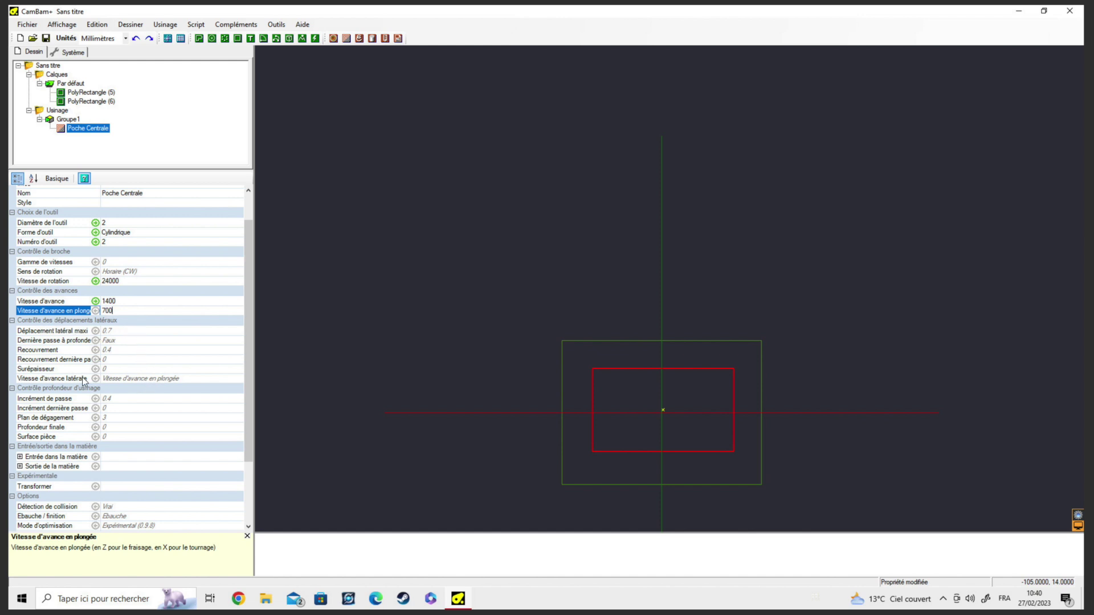
Step: Set the pocket's stock surface (Surface pièce) to 20
{"action": "left_click", "coordinate": [32, 391]}
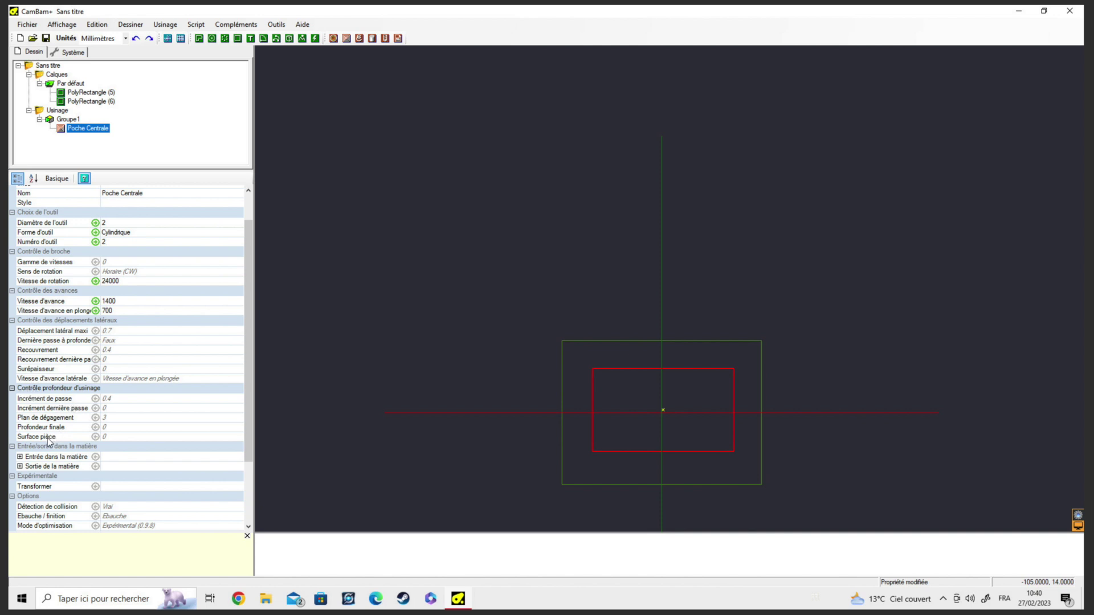
{"action": "left_click", "coordinate": [48, 437]}
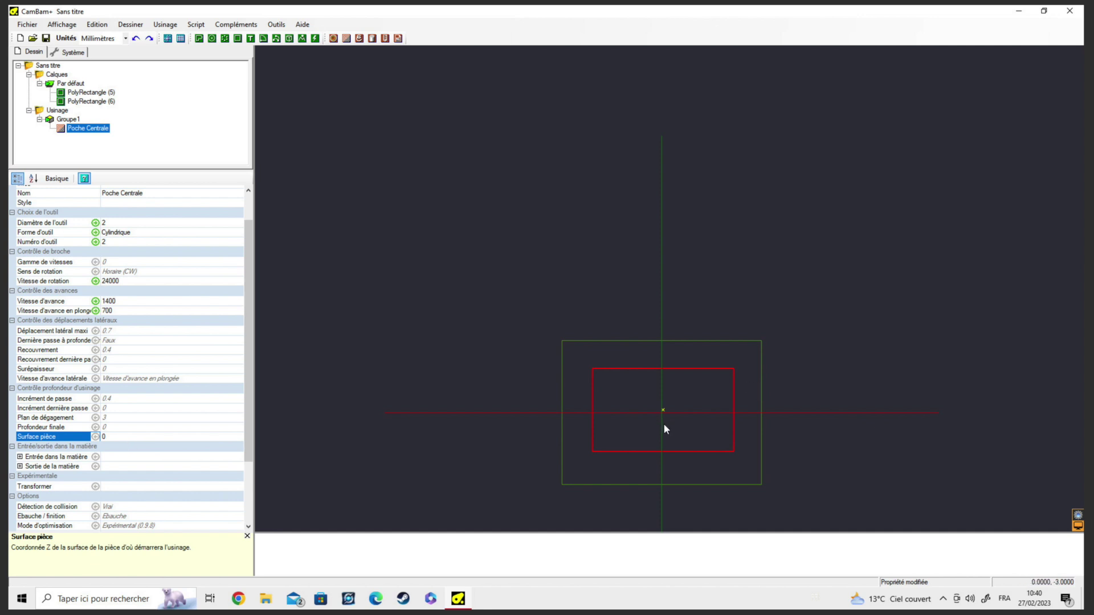
{"action": "left_click_drag", "start_coordinate": [665, 426], "coordinate": [634, 359], "text": "alt"}
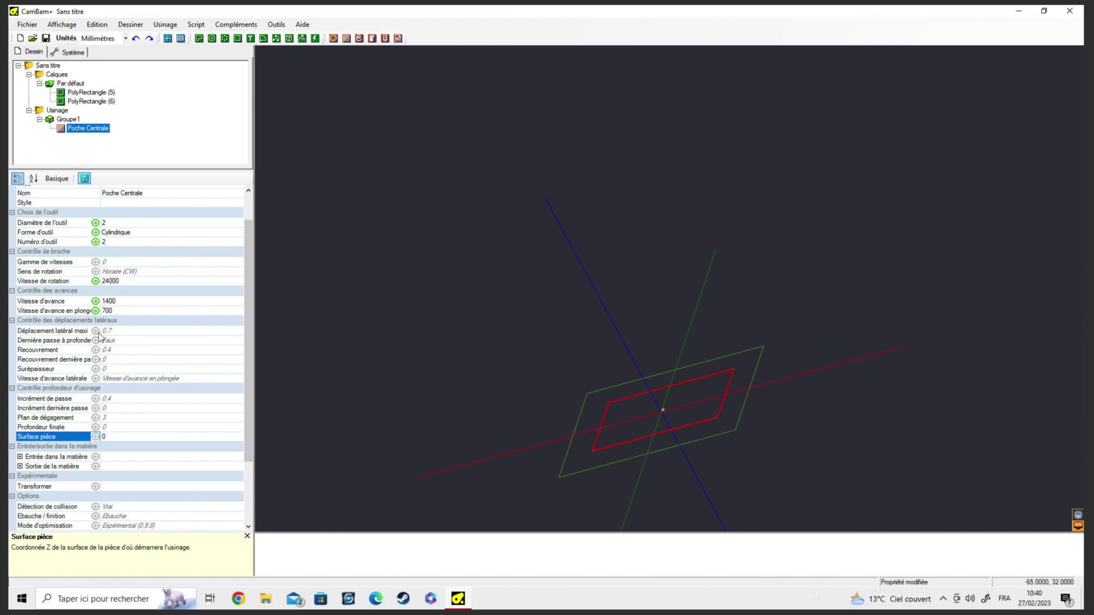
{"action": "left_click", "coordinate": [87, 438]}
{"action": "type", "text": "20"}
Step: Set the pocket's final depth (Profondeur finale) to 10
{"action": "left_click", "coordinate": [106, 427]}
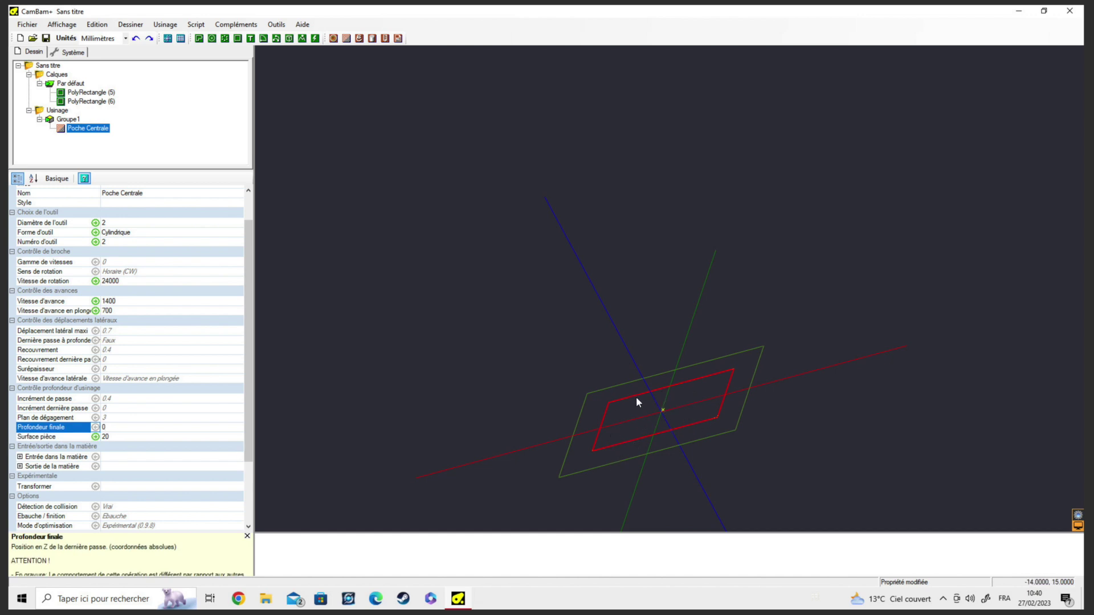
{"action": "left_click", "coordinate": [100, 428]}
{"action": "type", "text": "10"}
Step: Set the pocket's depth increment per pass to 2 and its last-pass increment to 5
{"action": "left_click", "coordinate": [114, 400]}
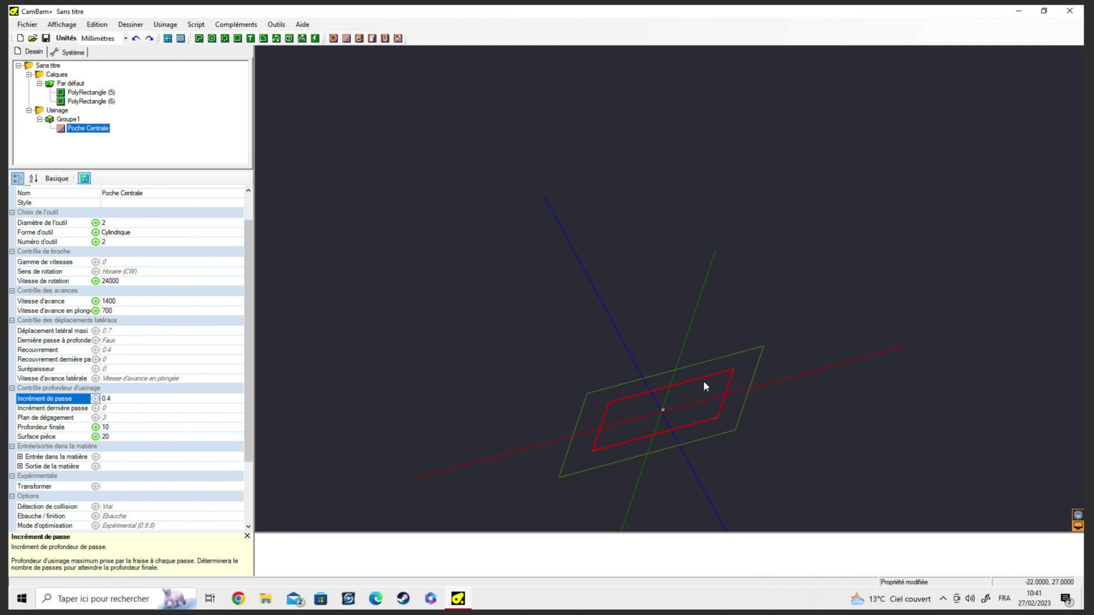
{"action": "left_click", "coordinate": [104, 400]}
{"action": "type", "text": "2"}
{"action": "left_click", "coordinate": [114, 408]}
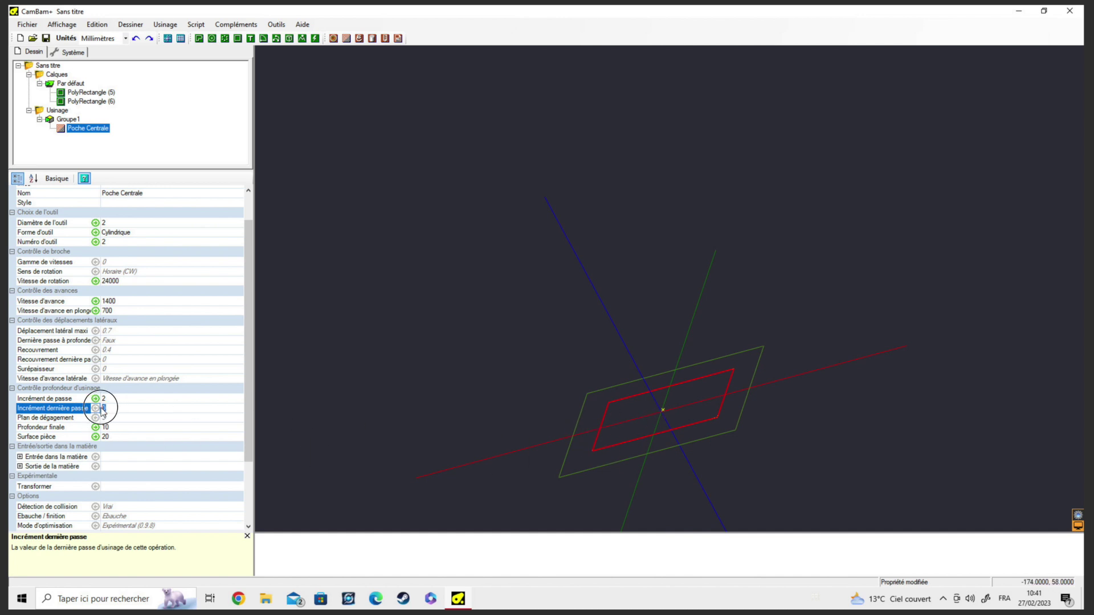
{"action": "type", "text": "."}
Step: Set the pocket's clearance plane (Plan de dégagement) to 50
{"action": "left_click", "coordinate": [132, 422]}
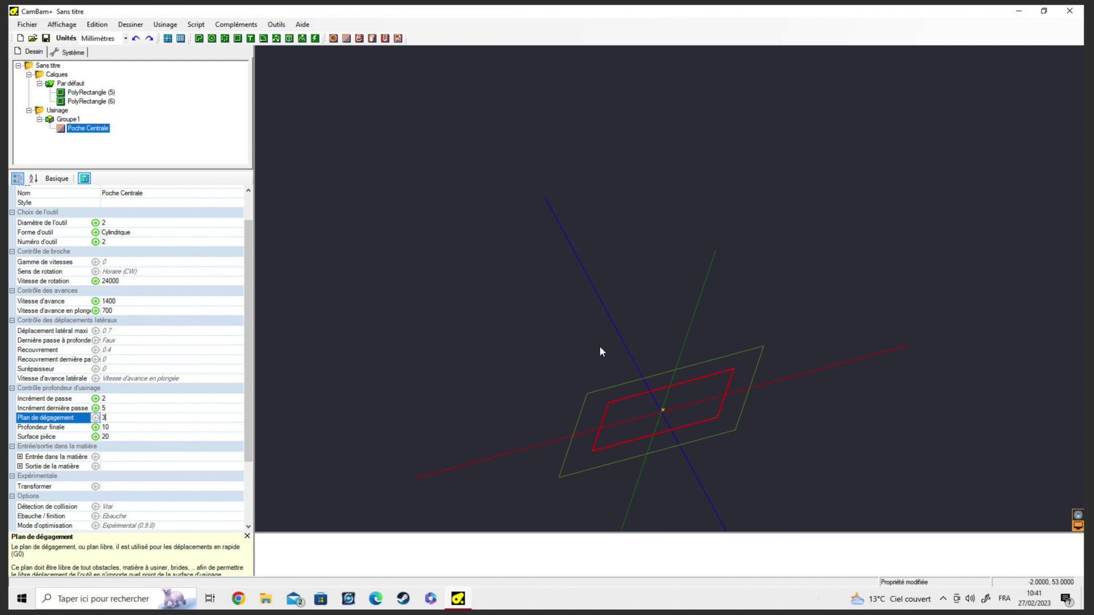
{"action": "left_click", "coordinate": [142, 437]}
{"action": "left_click", "coordinate": [96, 434]}
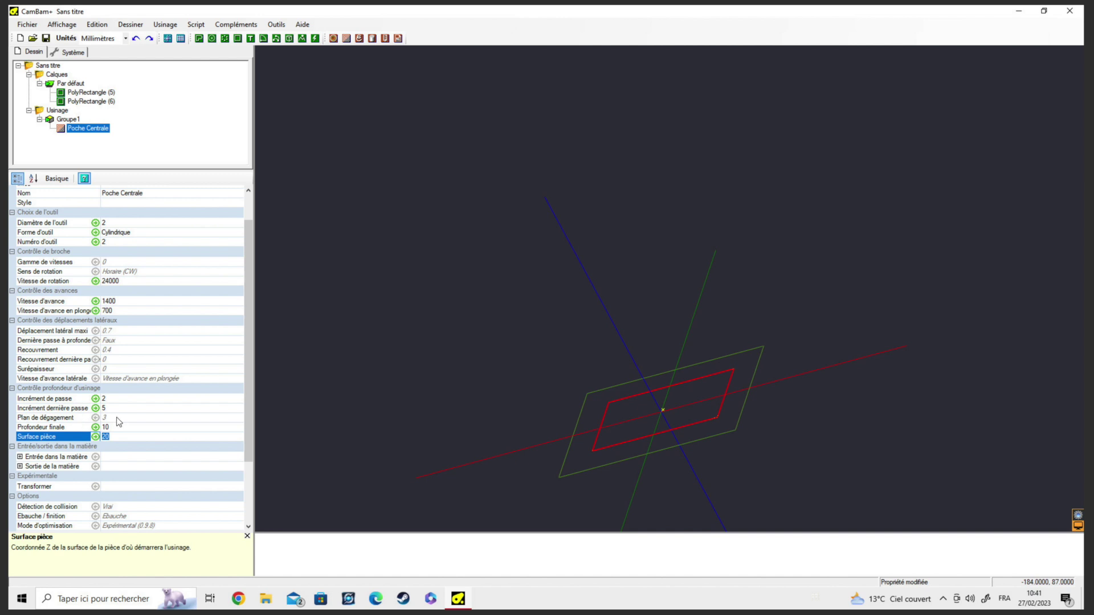
{"action": "left_click", "coordinate": [91, 419]}
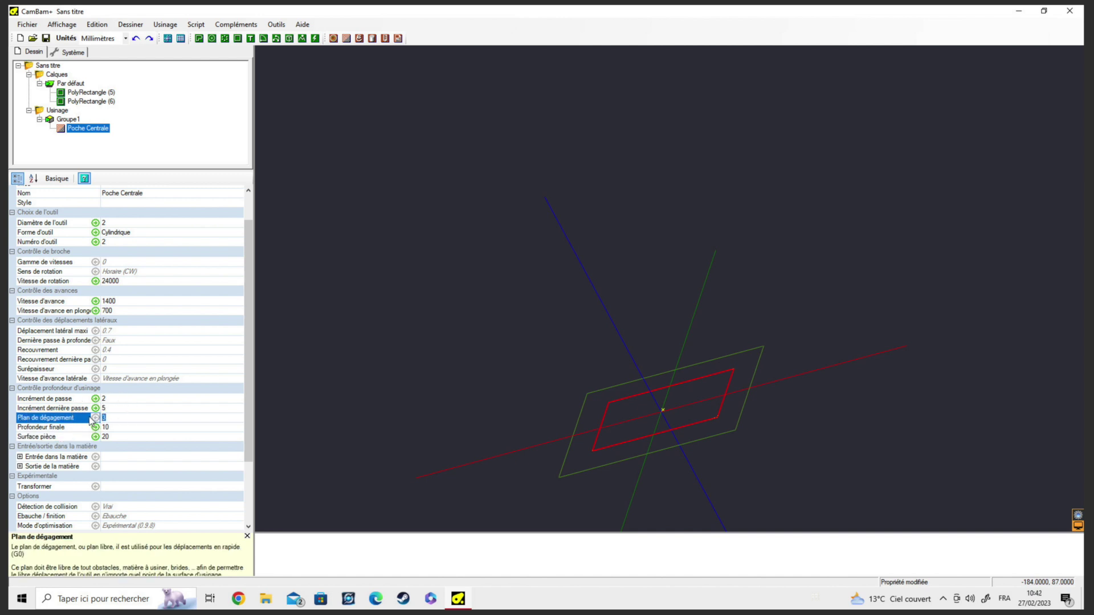
{"action": "left_click", "coordinate": [128, 426]}
{"action": "left_click", "coordinate": [121, 421]}
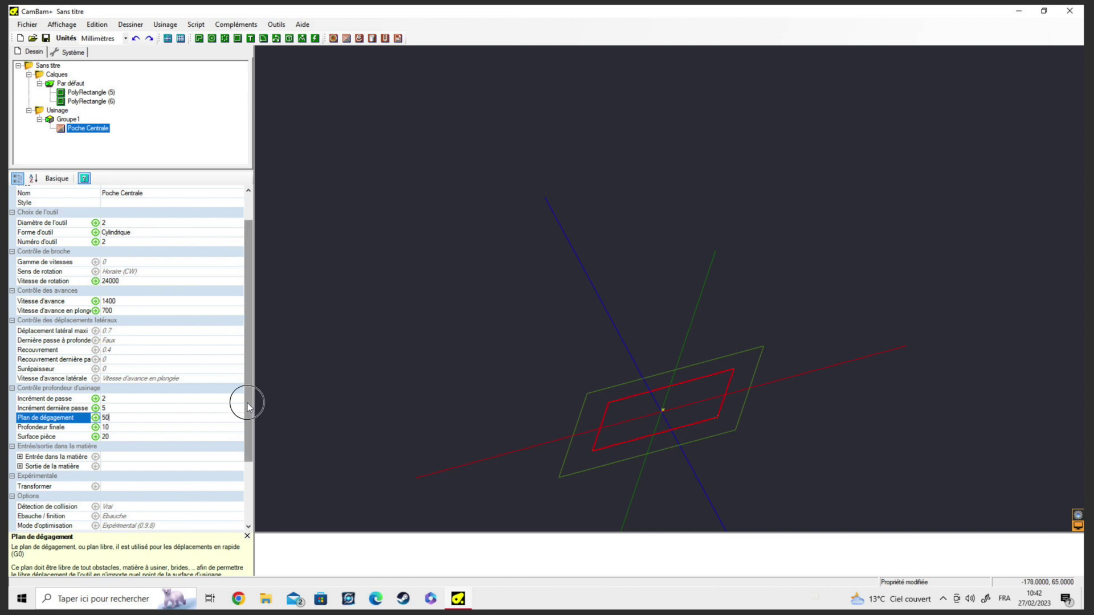
Step: Generate the pocket's toolpaths and inspect them from above and in a tilted 3D view
{"action": "left_click_drag", "start_coordinate": [246, 411], "coordinate": [238, 483]}
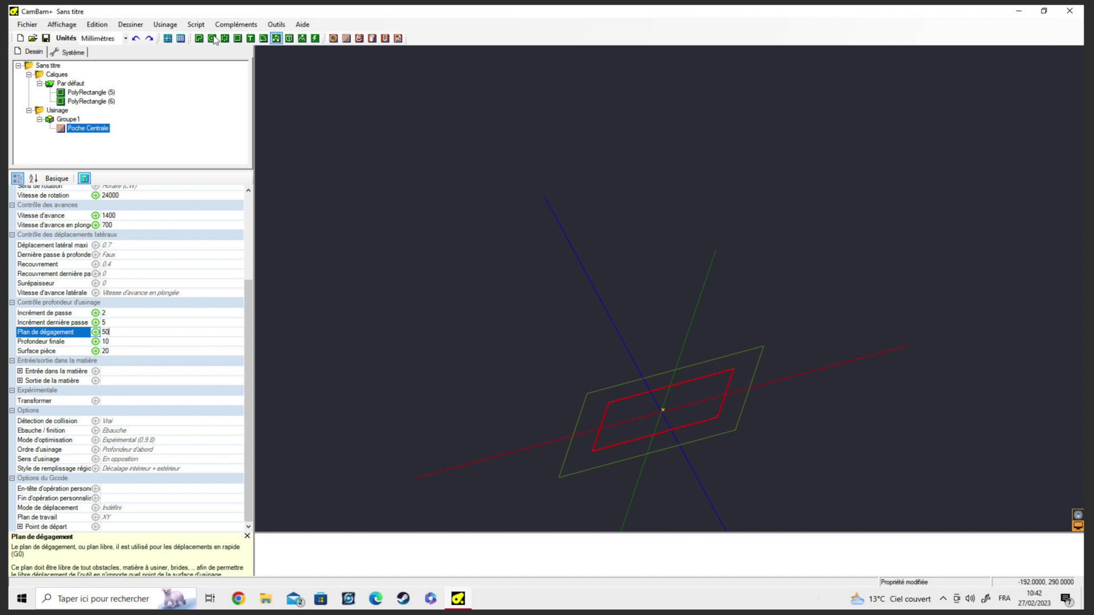
{"action": "left_click", "coordinate": [166, 24]}
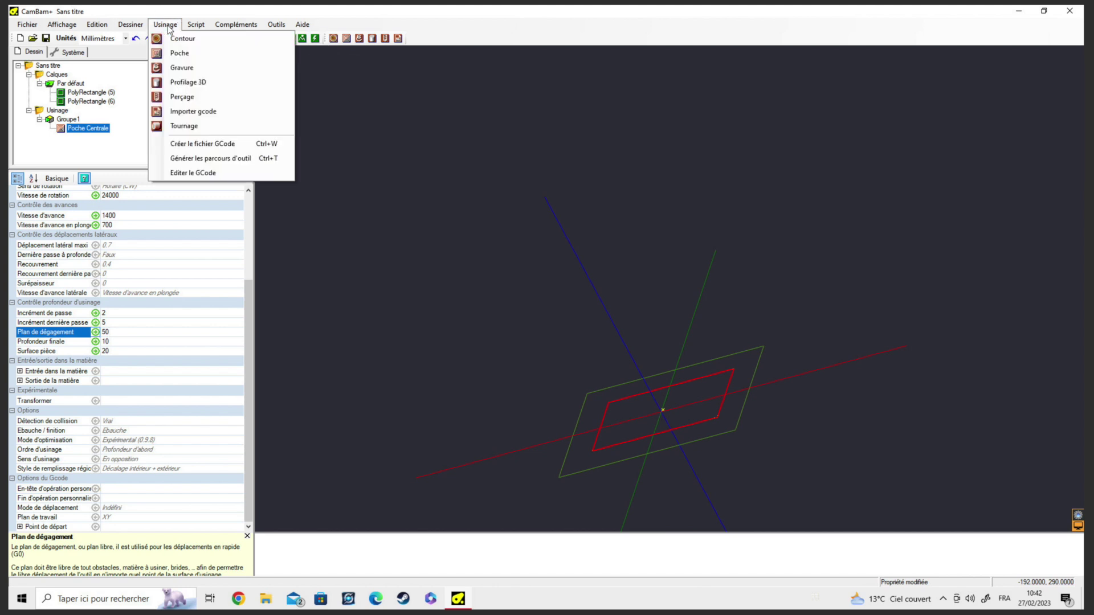
{"action": "left_click", "coordinate": [193, 159]}
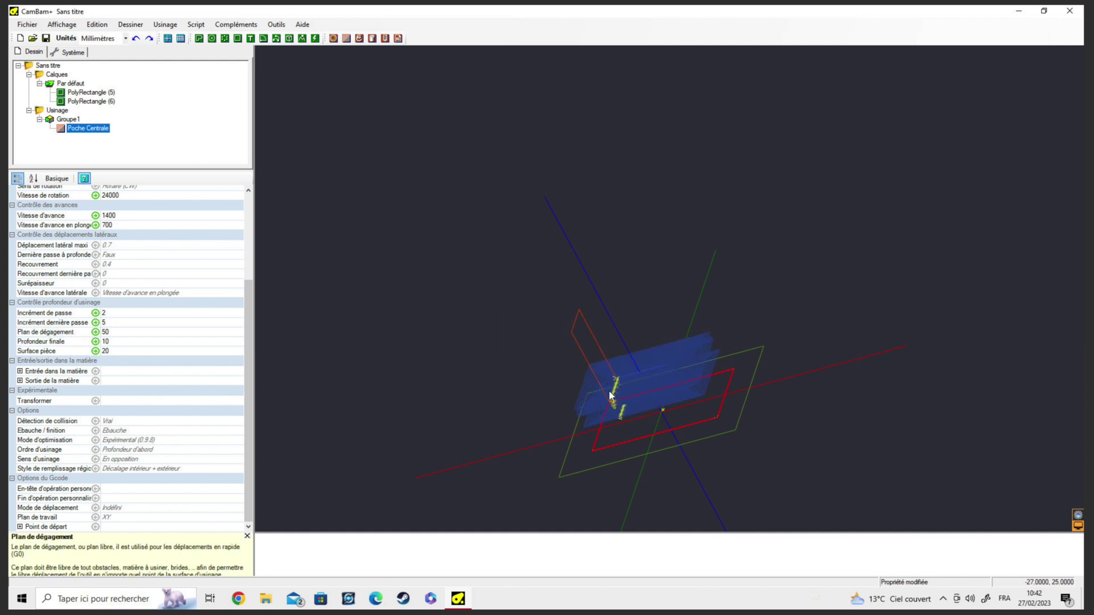
{"action": "double_click", "coordinate": [645, 399], "text": "alt"}
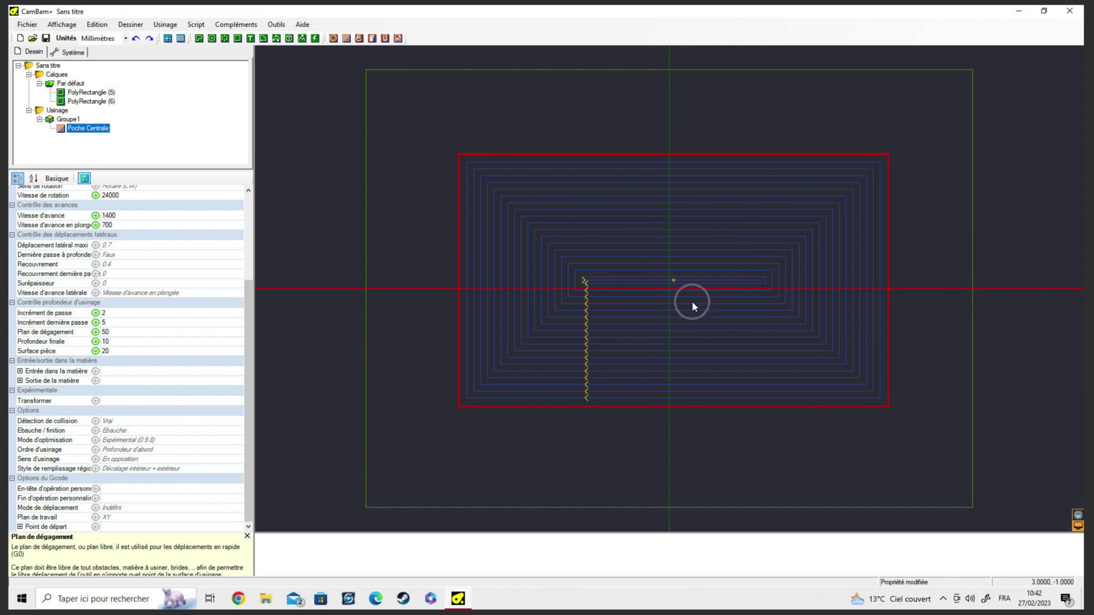
{"action": "left_click_drag", "start_coordinate": [646, 235], "coordinate": [516, 199], "text": "alt"}
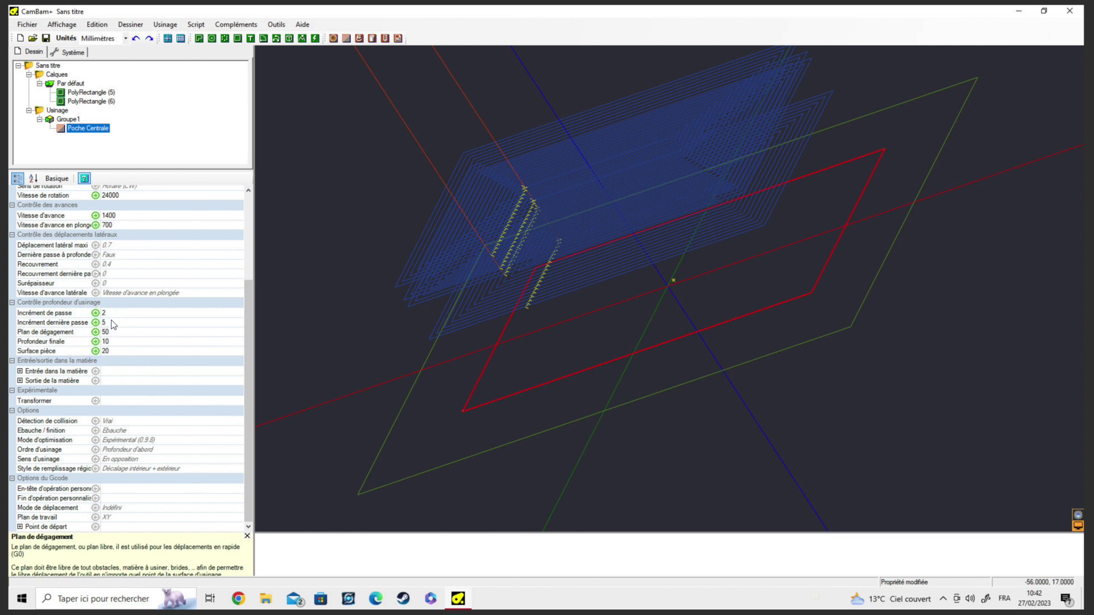
Step: Set the pocket's last-pass increment (Incrément dernière passe) to 0.5
{"action": "left_click", "coordinate": [114, 322]}
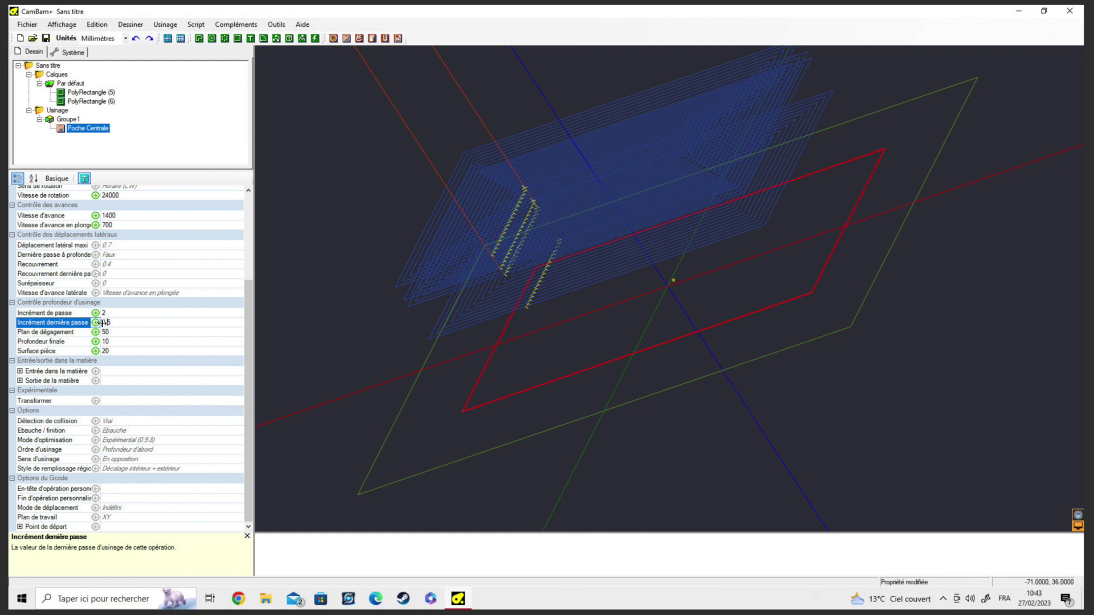
{"action": "left_click", "coordinate": [145, 332]}
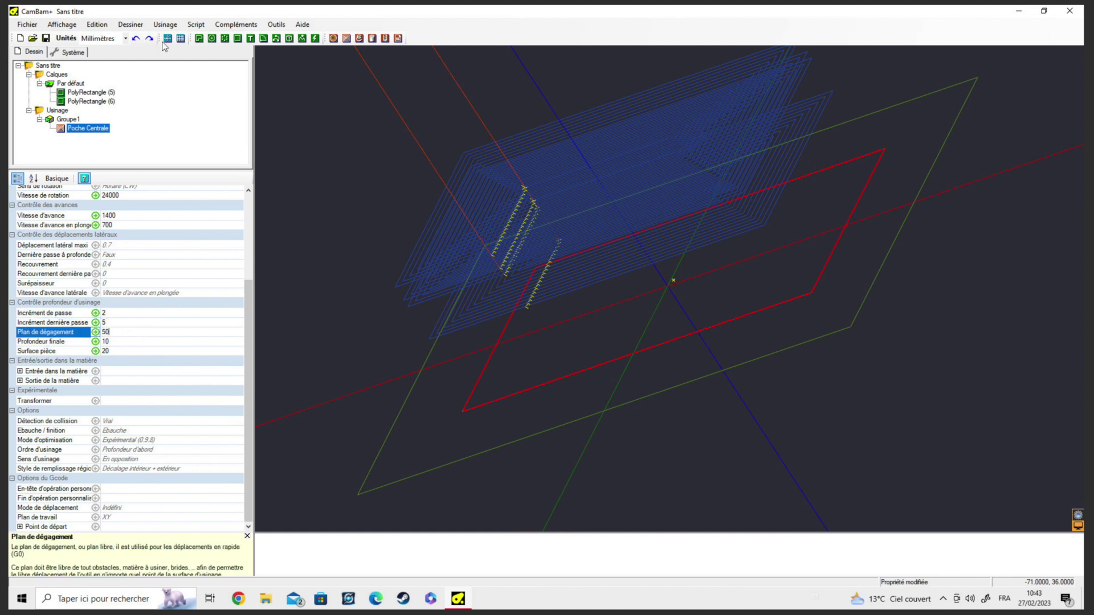
{"action": "left_click", "coordinate": [110, 323]}
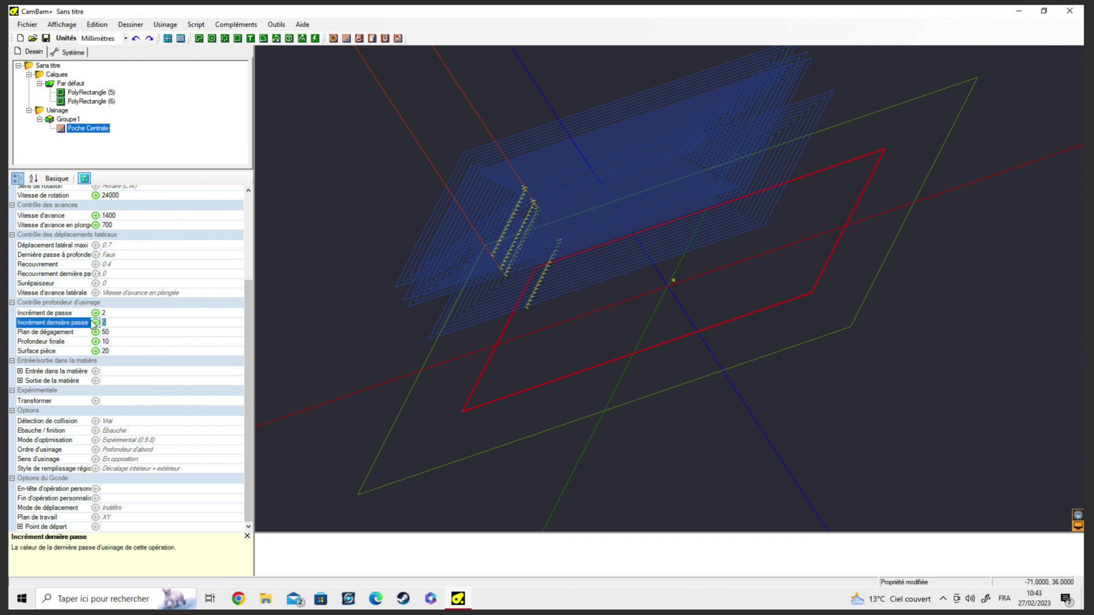
{"action": "left_click", "coordinate": [127, 332]}
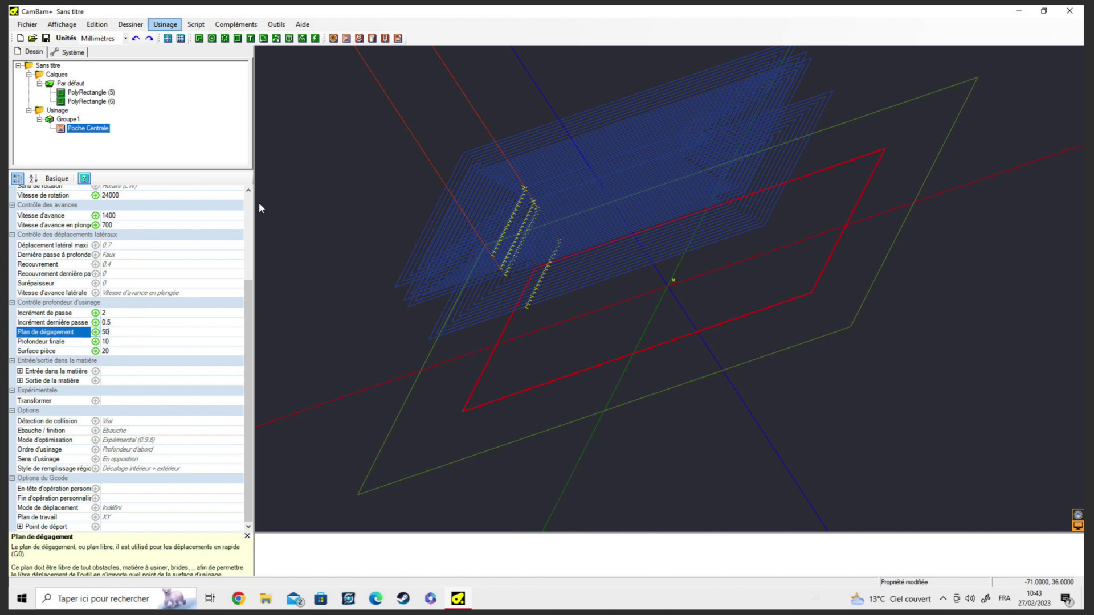
Step: Regenerate the pocket's toolpaths and return the drawing to the flat top view
{"action": "left_click", "coordinate": [160, 25]}
{"action": "left_click", "coordinate": [190, 159]}
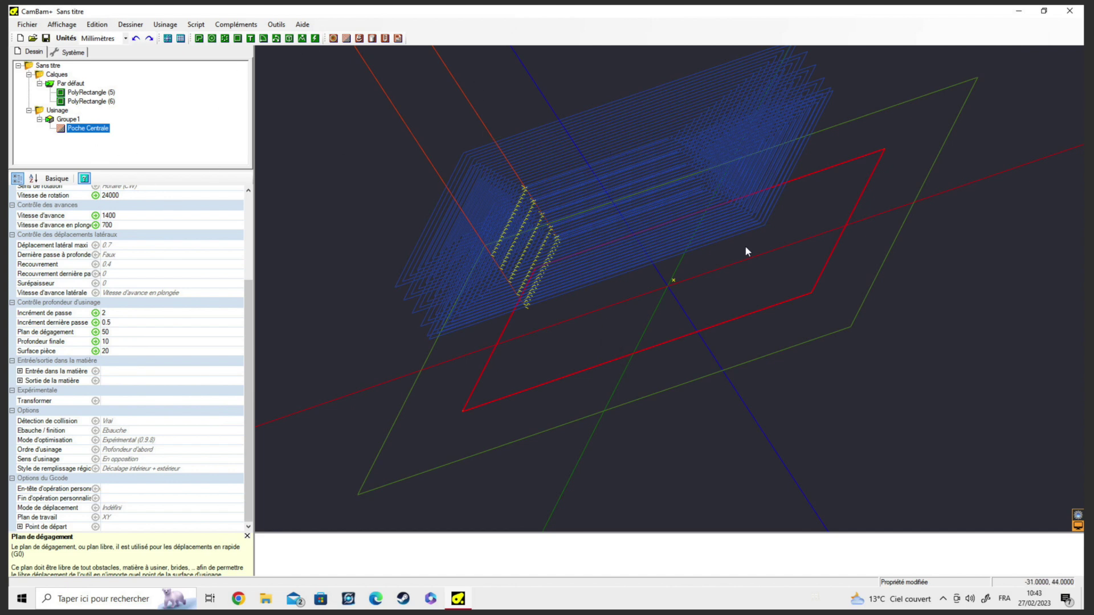
{"action": "double_click", "coordinate": [791, 255], "text": "alt"}
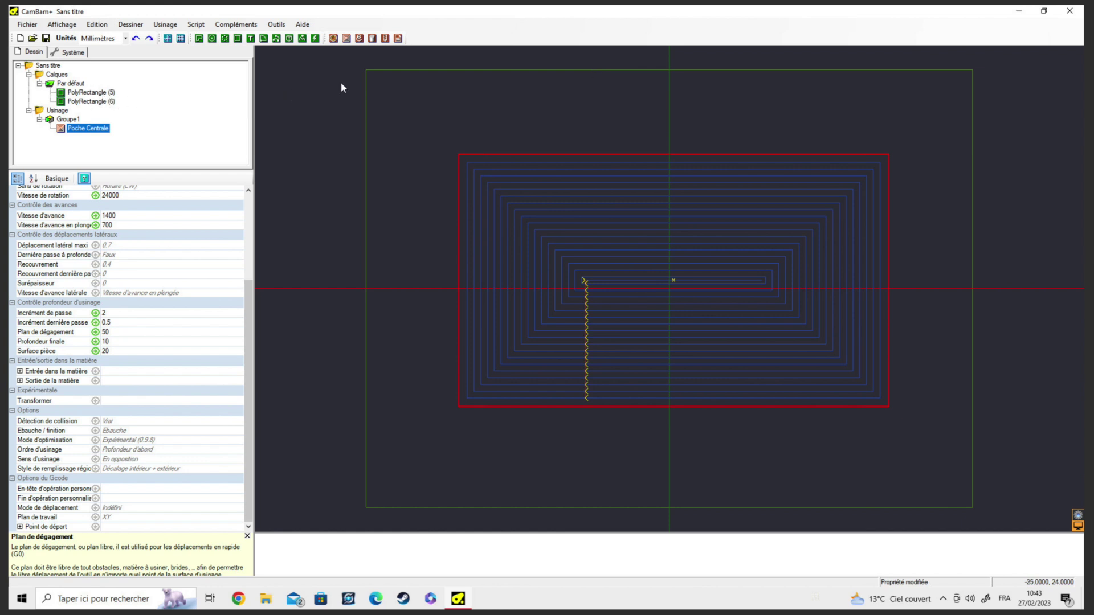
Step: Create a contour machining operation on the outer rectangle and name it "Découpe contour extérieur"
{"action": "left_click", "coordinate": [392, 70]}
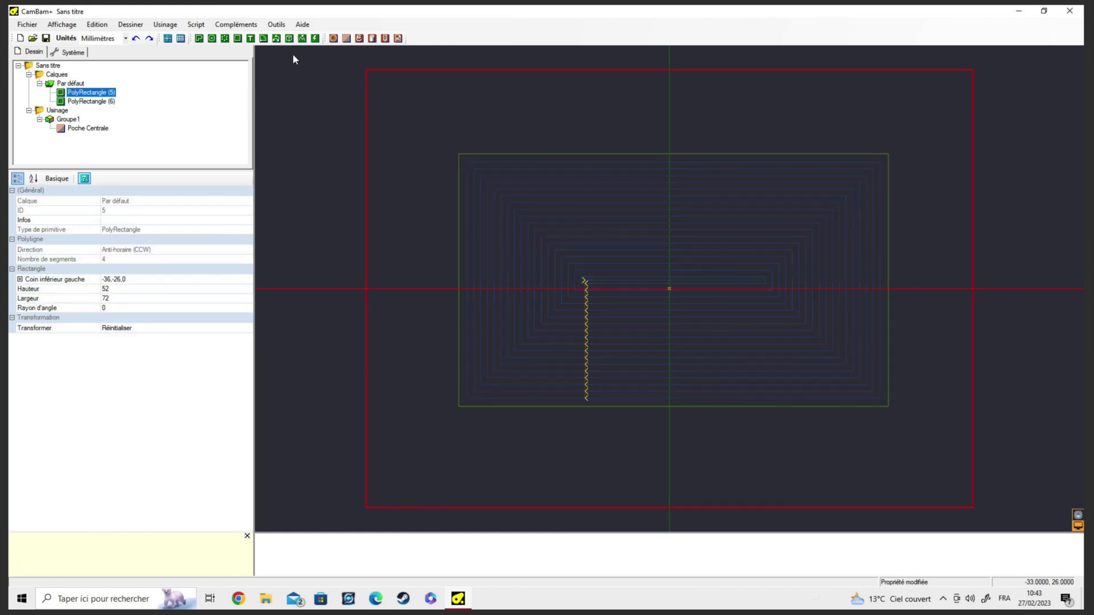
{"action": "left_click", "coordinate": [334, 39]}
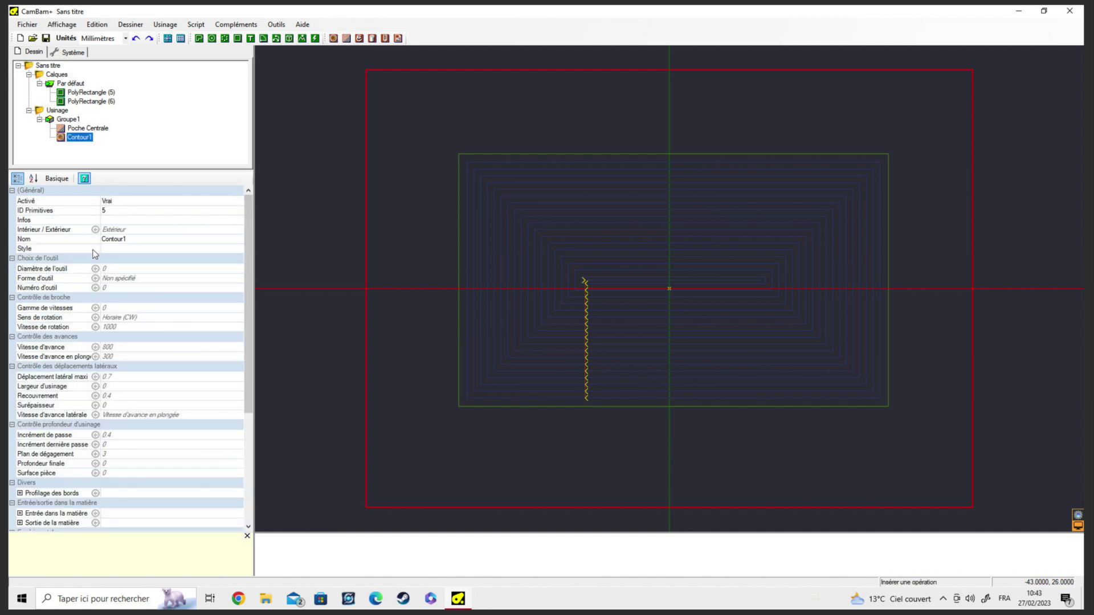
{"action": "left_click", "coordinate": [134, 240]}
{"action": "type", "text": "Découpe co"}
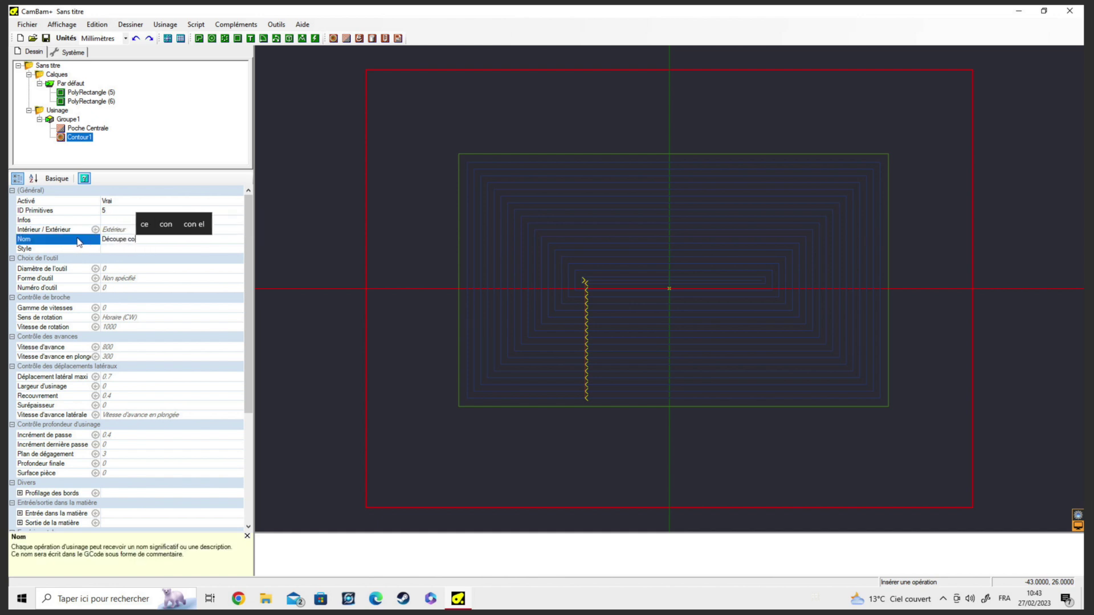
{"action": "type", "text": "ntour e"}
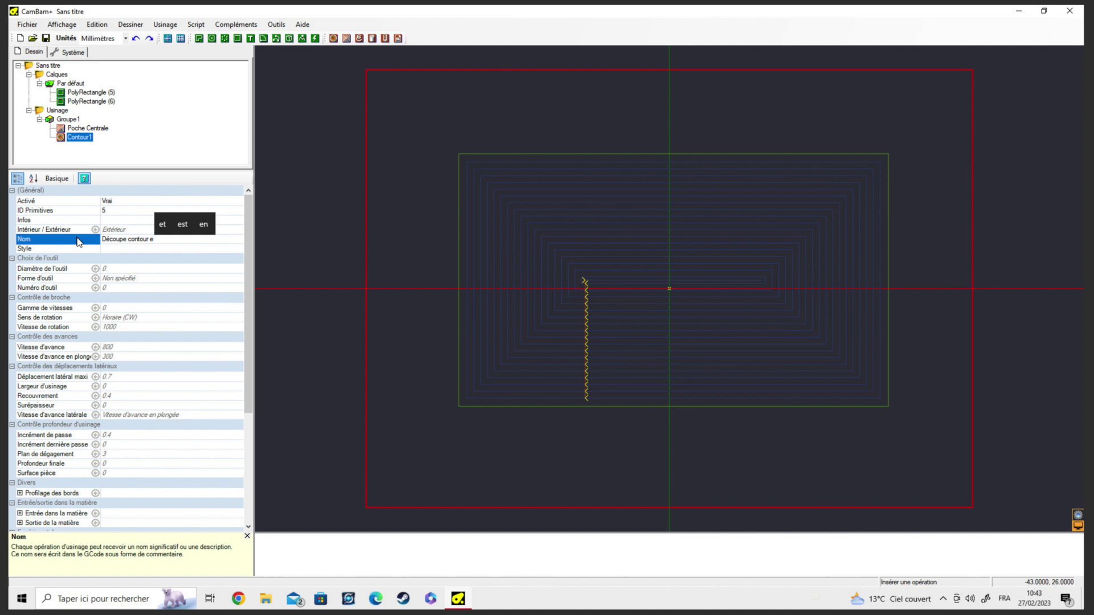
{"action": "type", "text": "xtérieur"}
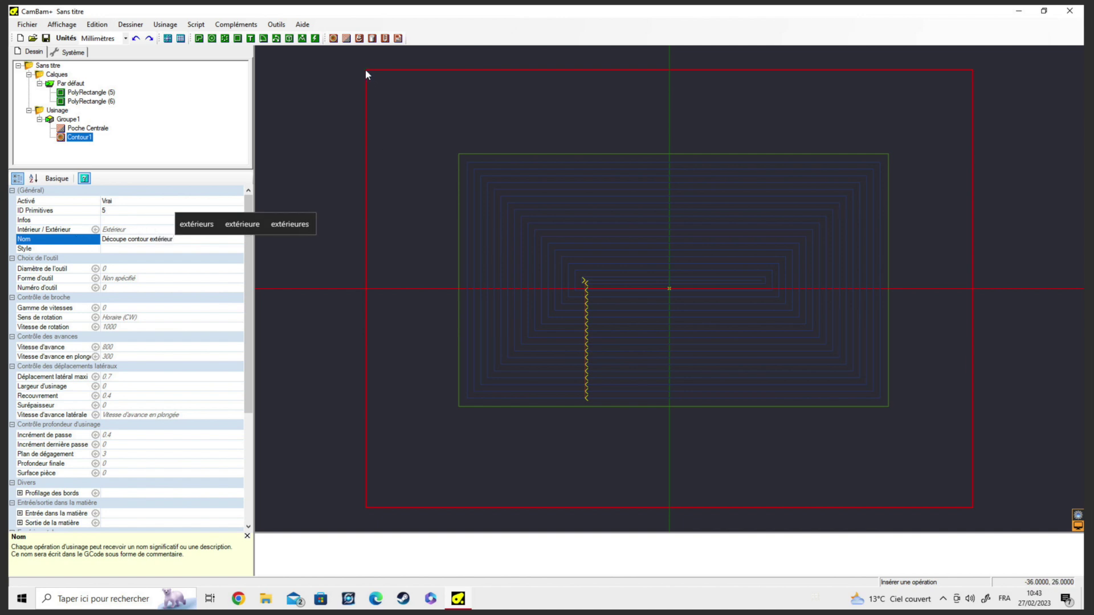
Step: Examine the contour operation's Intérieur / Extérieur option, the outer rectangle's edge and the remaining machining properties
{"action": "left_click", "coordinate": [117, 229]}
{"action": "scroll", "coordinate": [449, 74], "scroll_direction": "up", "scroll_amount": 2}
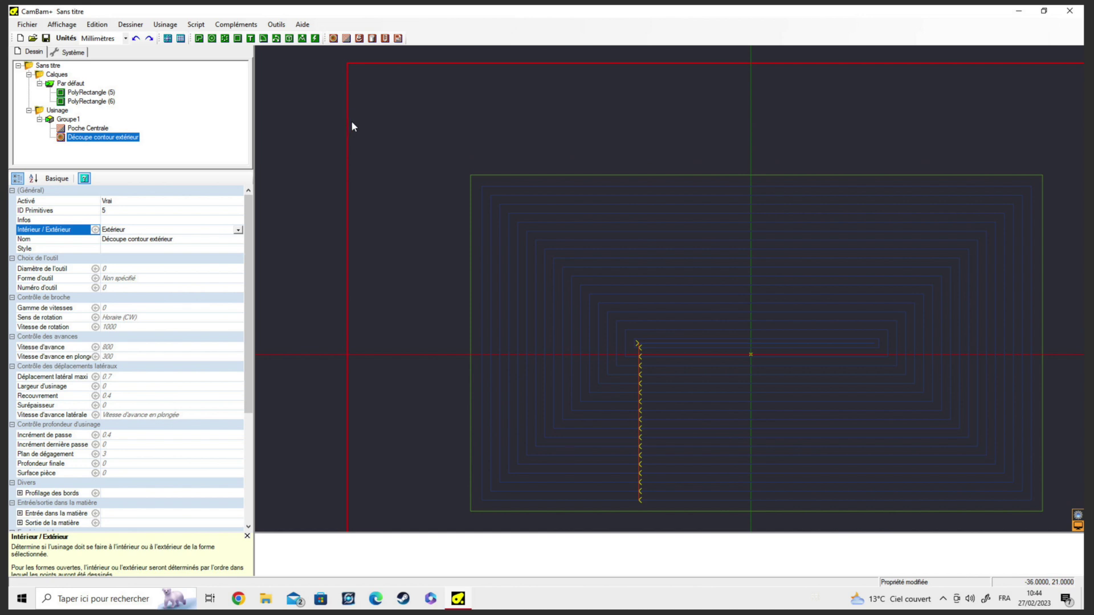
{"action": "scroll", "coordinate": [351, 120], "scroll_direction": "up", "scroll_amount": 2}
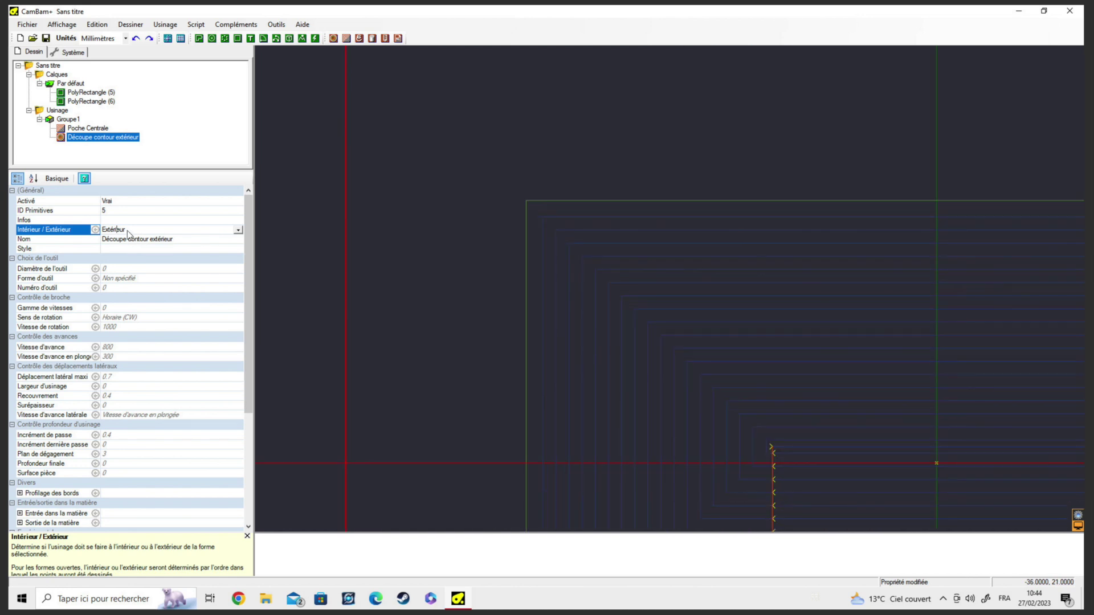
{"action": "scroll", "coordinate": [125, 259], "scroll_direction": "down", "scroll_amount": 6}
{"action": "scroll", "coordinate": [193, 223], "scroll_direction": "up", "scroll_amount": 6}
{"action": "scroll", "coordinate": [256, 201], "scroll_direction": "up", "scroll_amount": 1}
{"action": "scroll", "coordinate": [126, 286], "scroll_direction": "down", "scroll_amount": 6}
{"action": "left_click", "coordinate": [126, 285]}
{"action": "scroll", "coordinate": [131, 265], "scroll_direction": "up", "scroll_amount": 6}
{"action": "scroll", "coordinate": [120, 286], "scroll_direction": "down", "scroll_amount": 6}
{"action": "scroll", "coordinate": [123, 268], "scroll_direction": "up", "scroll_amount": 6}
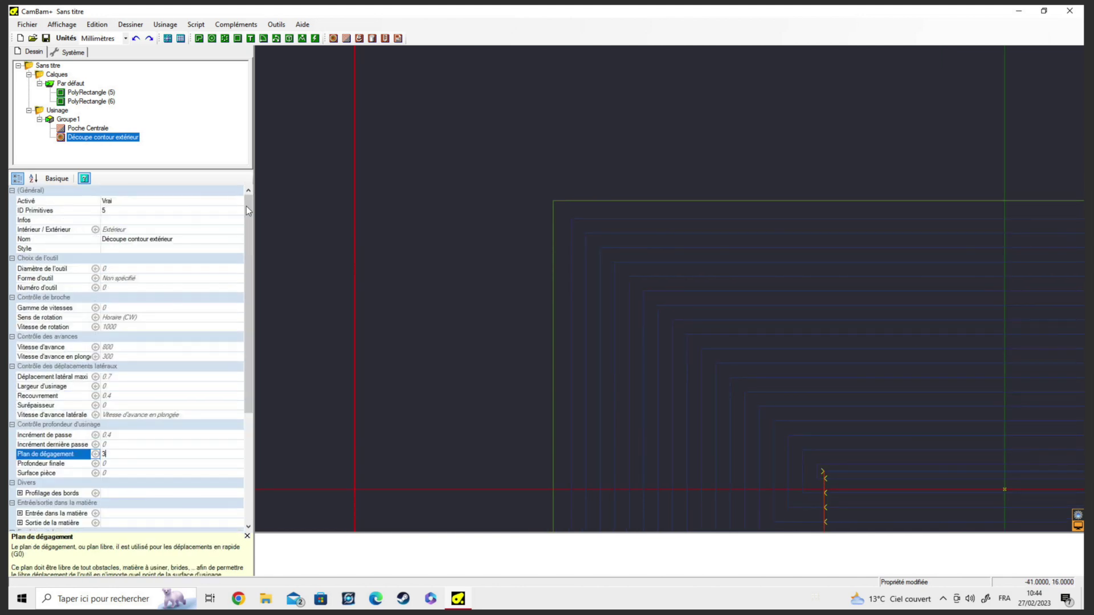
{"action": "scroll", "coordinate": [124, 265], "scroll_direction": "down", "scroll_amount": 6}
{"action": "left_click", "coordinate": [124, 263]}
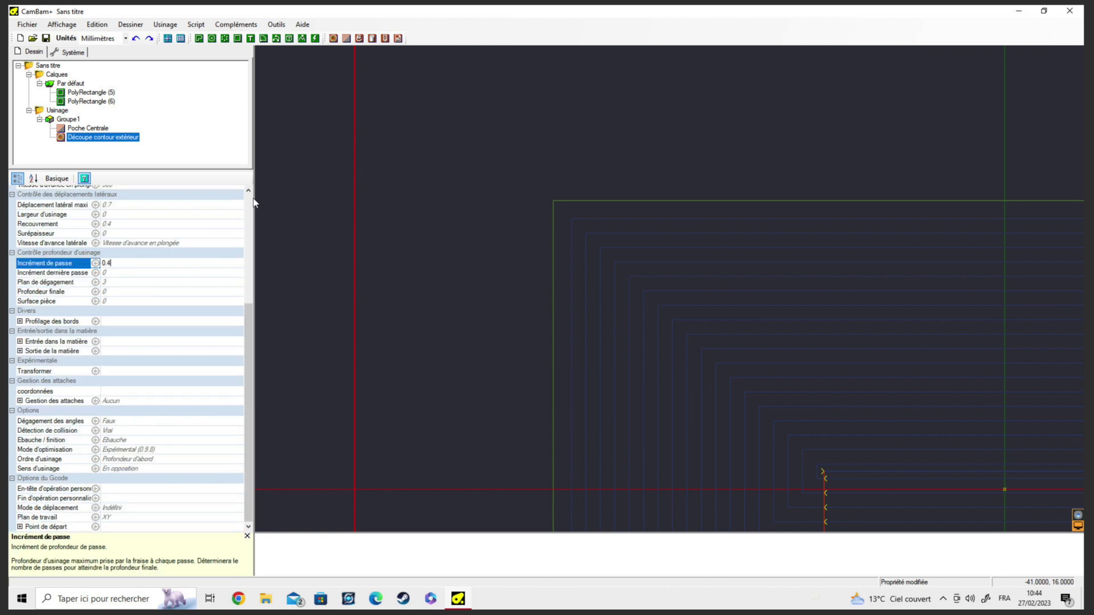
{"action": "scroll", "coordinate": [97, 251], "scroll_direction": "up", "scroll_amount": 6}
Step: Define the contour's tool with a diameter of 2 mm, the shape Cylindrique and tool number 2
{"action": "left_click", "coordinate": [118, 268]}
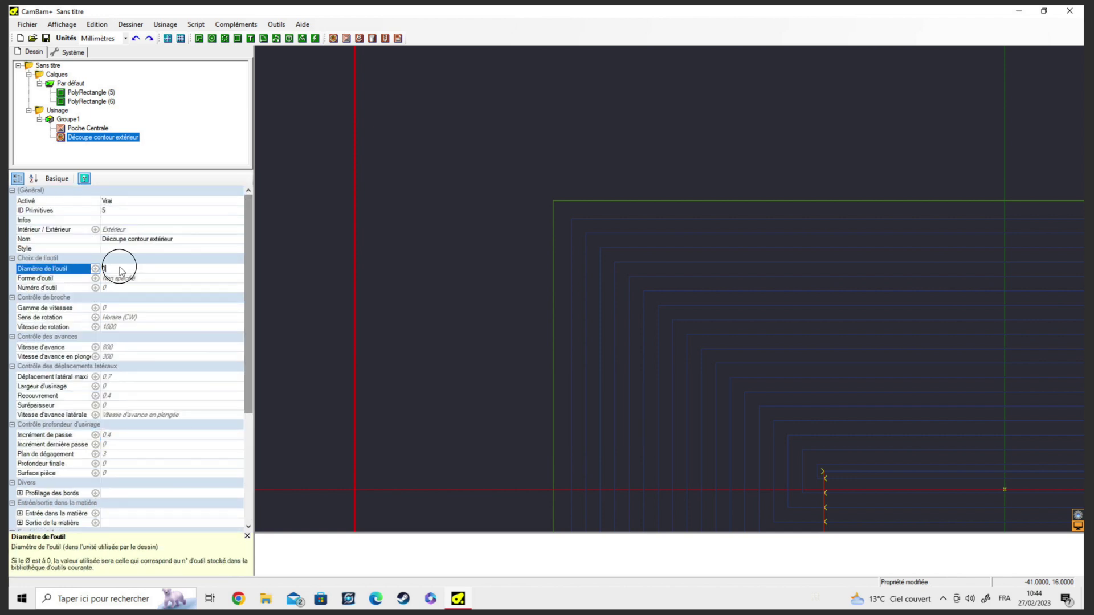
{"action": "type", "text": "2"}
{"action": "left_click", "coordinate": [133, 279]}
{"action": "left_click", "coordinate": [238, 280]}
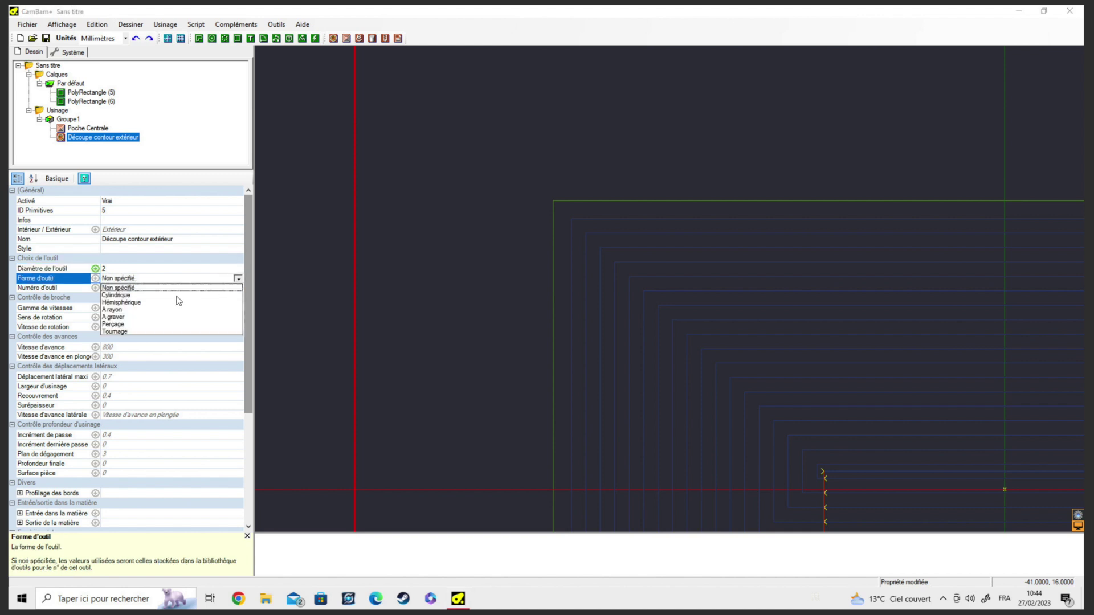
{"action": "left_click", "coordinate": [149, 294]}
{"action": "left_click", "coordinate": [149, 289]}
{"action": "type", "text": "2"}
Step: Set the contour's spindle rotation speed to 24000 rpm
{"action": "left_click", "coordinate": [128, 326]}
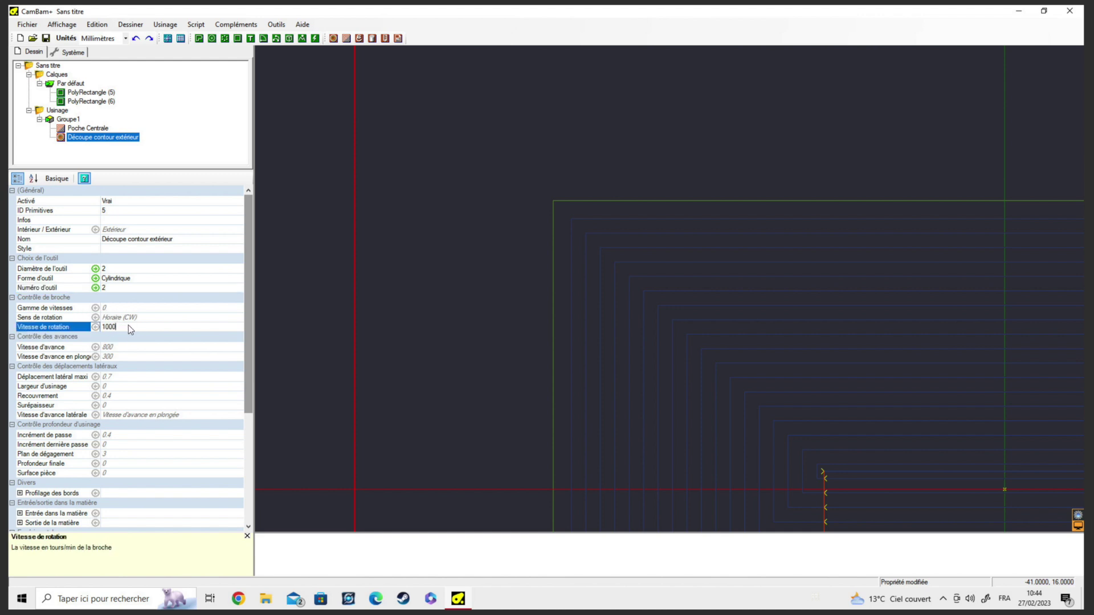
{"action": "double_click", "coordinate": [108, 326]}
{"action": "type", "text": "24000"}
{"action": "left_click", "coordinate": [147, 318]}
{"action": "left_click", "coordinate": [151, 307]}
Step: Set the contour's cutting feed rate to 1400 and its plunge feed rate to 700
{"action": "left_click", "coordinate": [120, 346]}
{"action": "left_click_drag", "start_coordinate": [119, 346], "coordinate": [96, 346]}
{"action": "type", "text": "1400"}
{"action": "left_click", "coordinate": [139, 356]}
{"action": "left_click", "coordinate": [98, 357]}
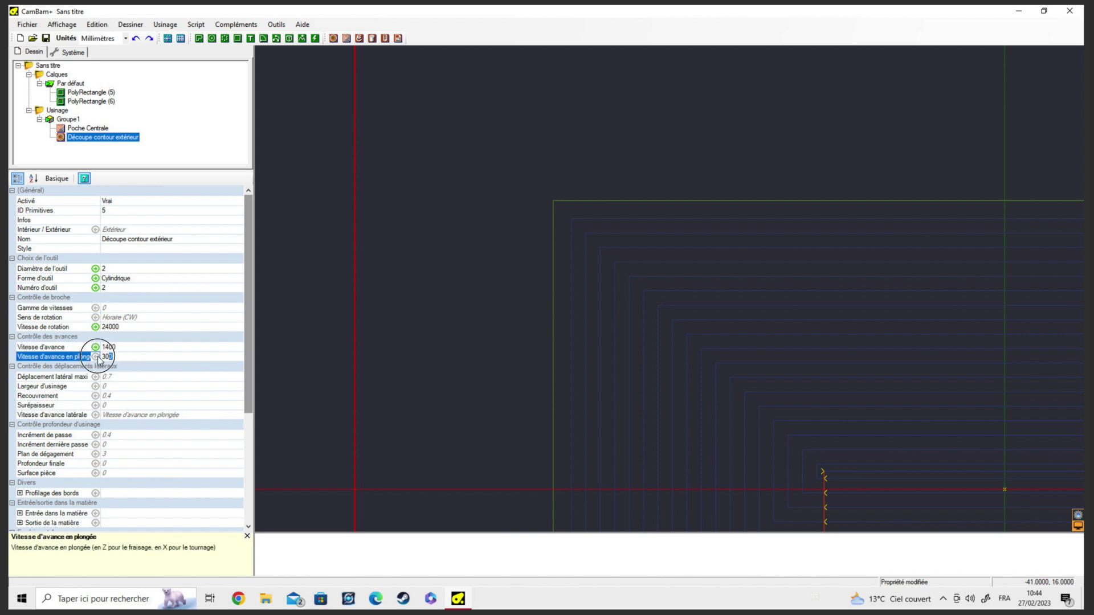
{"action": "type", "text": "700"}
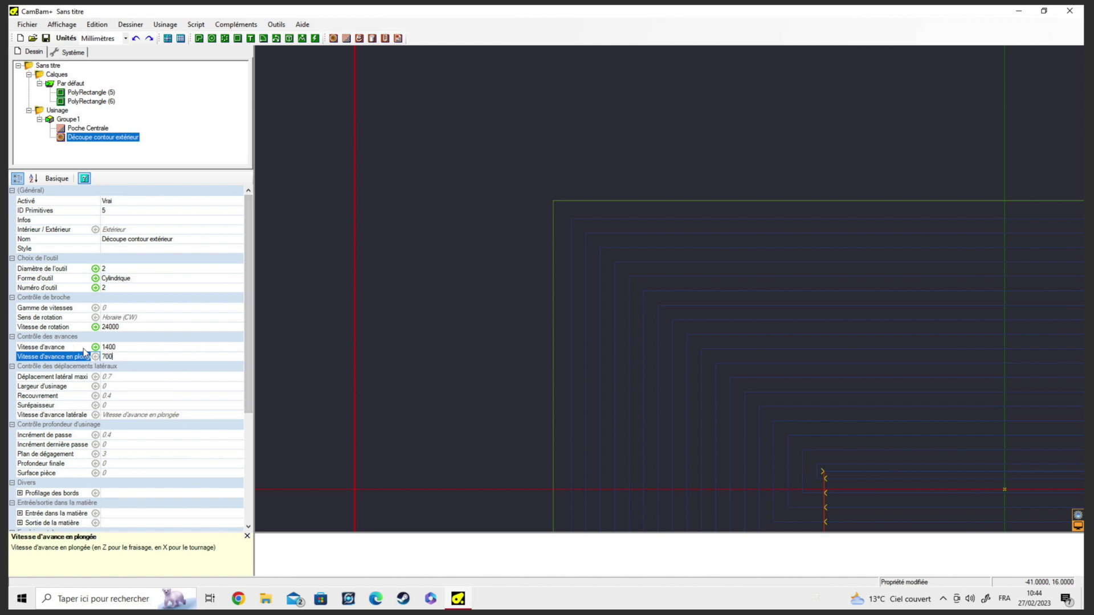
Step: Set the outer contour operation's stock surface (Surface pièce) to 20
{"action": "left_click_drag", "start_coordinate": [244, 330], "coordinate": [244, 348]}
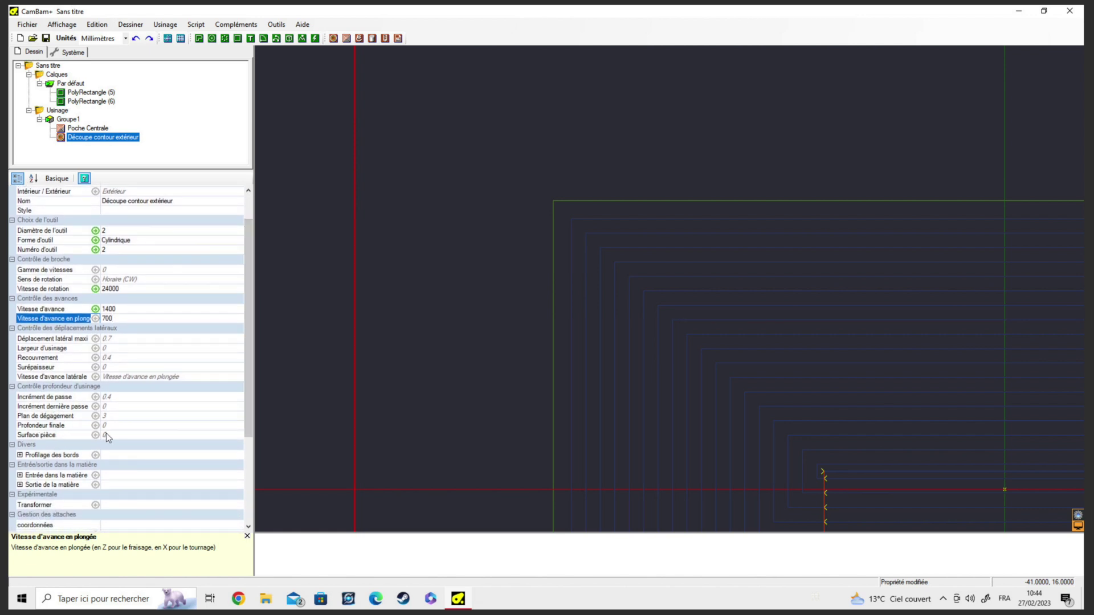
{"action": "left_click", "coordinate": [108, 427]}
{"action": "left_click", "coordinate": [117, 435]}
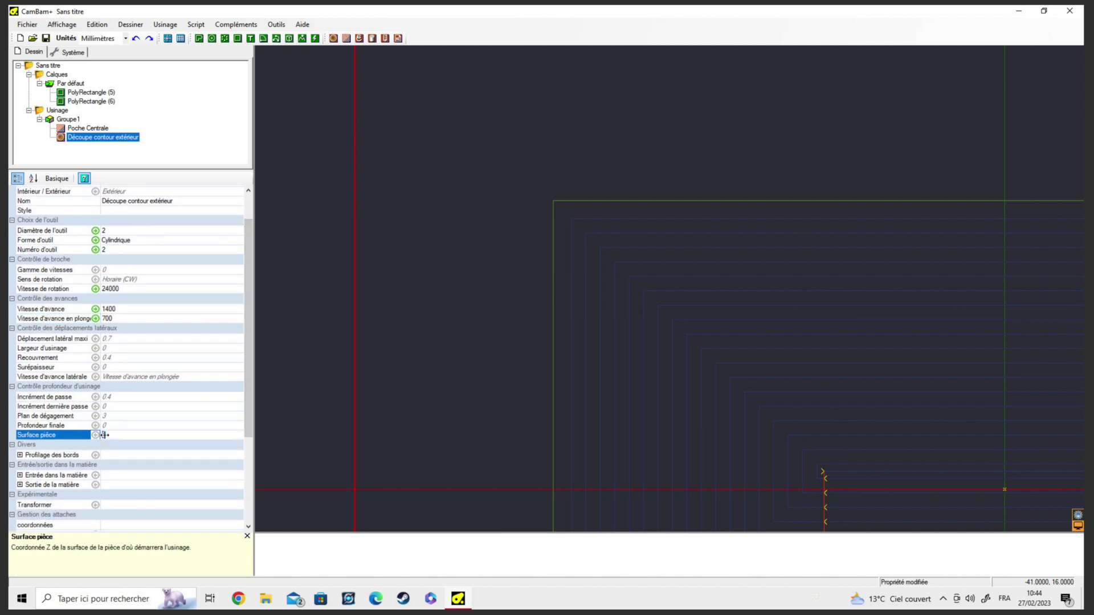
{"action": "type", "text": "20"}
{"action": "left_click", "coordinate": [114, 427]}
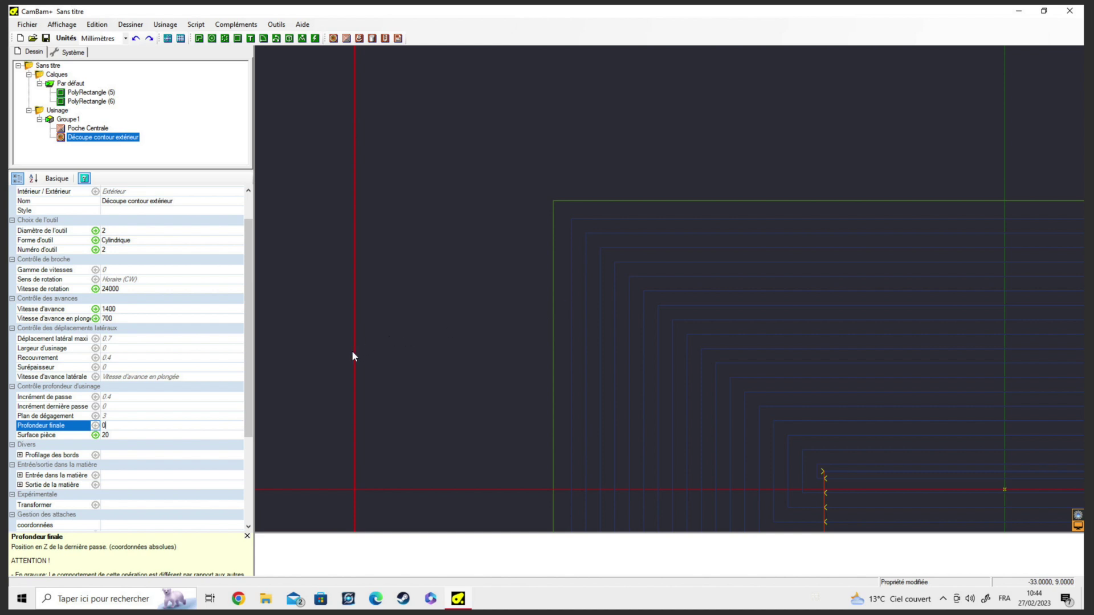
Step: Set the contour's clearance plane to 50 and its depth increment per pass to 2
{"action": "left_click", "coordinate": [115, 417]}
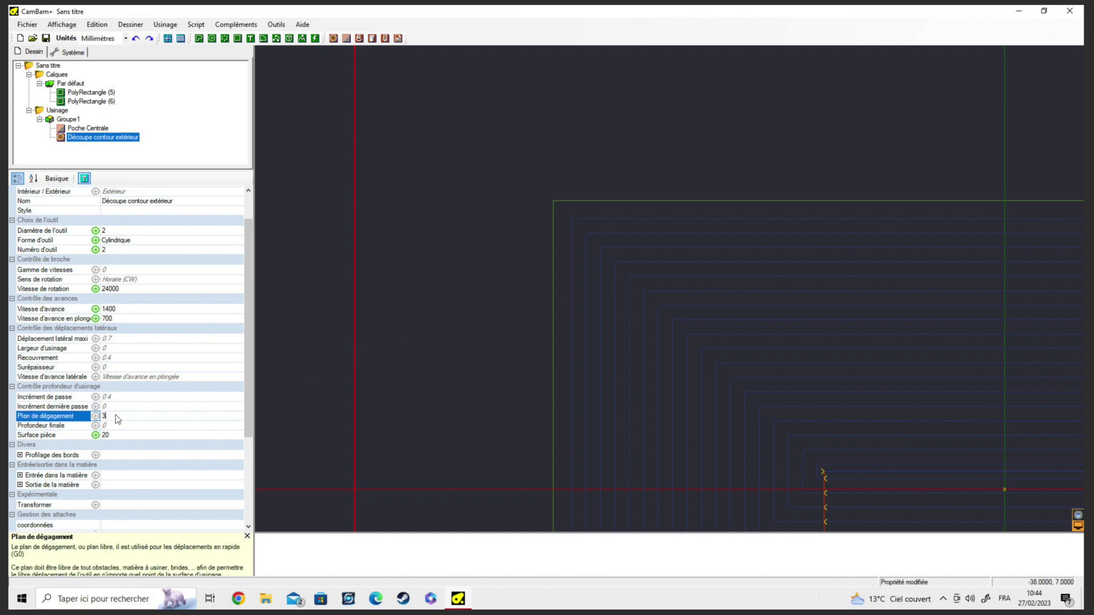
{"action": "type", "text": "50"}
{"action": "left_click", "coordinate": [114, 408]}
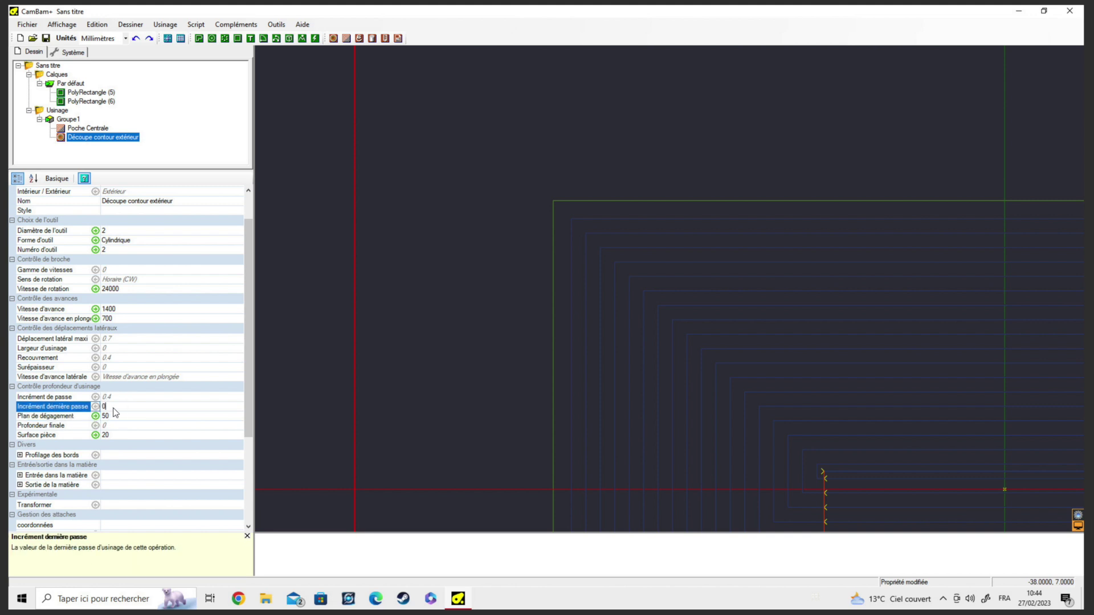
{"action": "left_click", "coordinate": [117, 397]}
{"action": "type", "text": "2"}
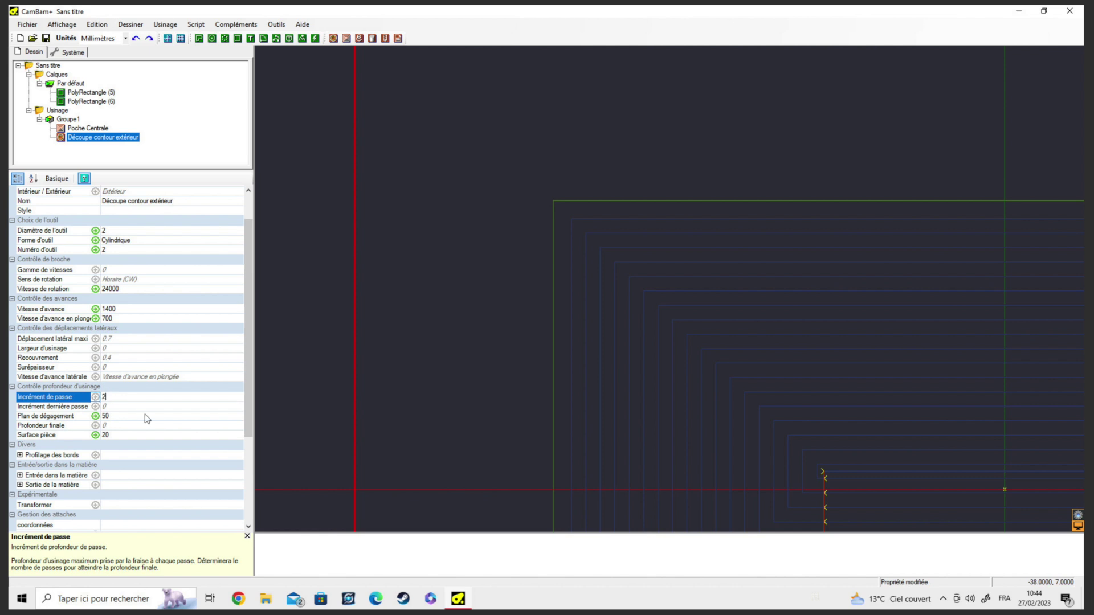
{"action": "left_click", "coordinate": [112, 407]}
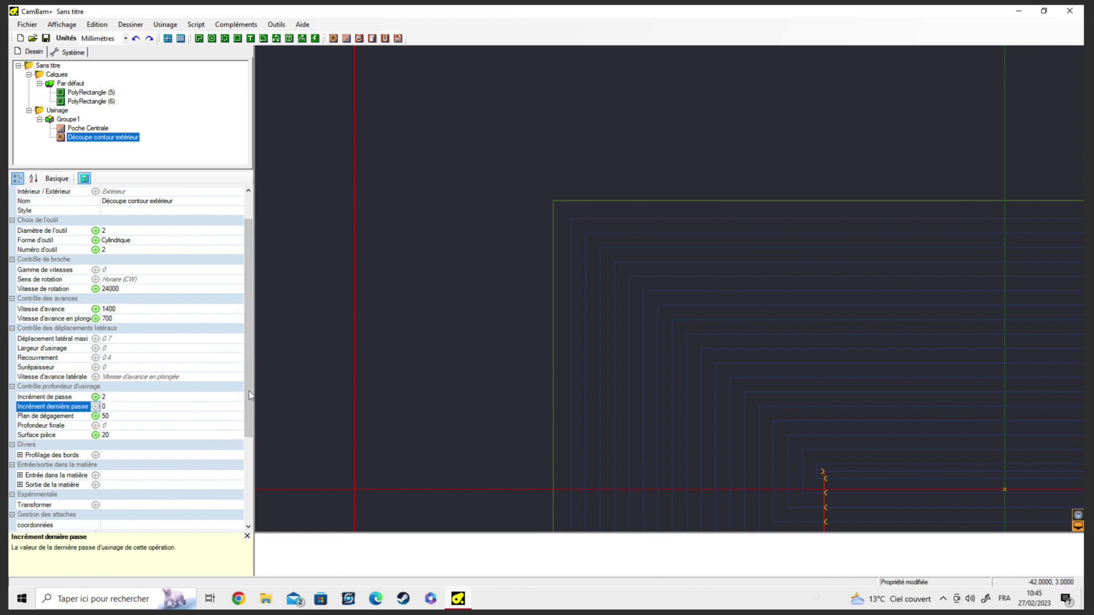
Step: Generate the toolpaths and examine the pocket and outer contour passes in a tilted 3D view
{"action": "left_click_drag", "start_coordinate": [249, 395], "coordinate": [248, 398]}
{"action": "left_click", "coordinate": [165, 25]}
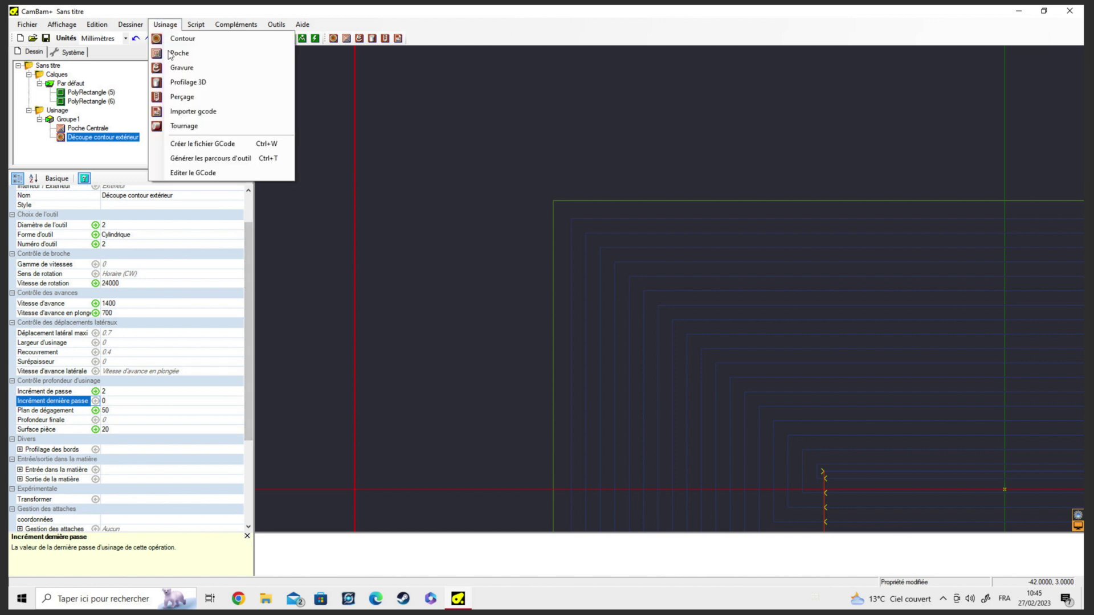
{"action": "left_click", "coordinate": [207, 159]}
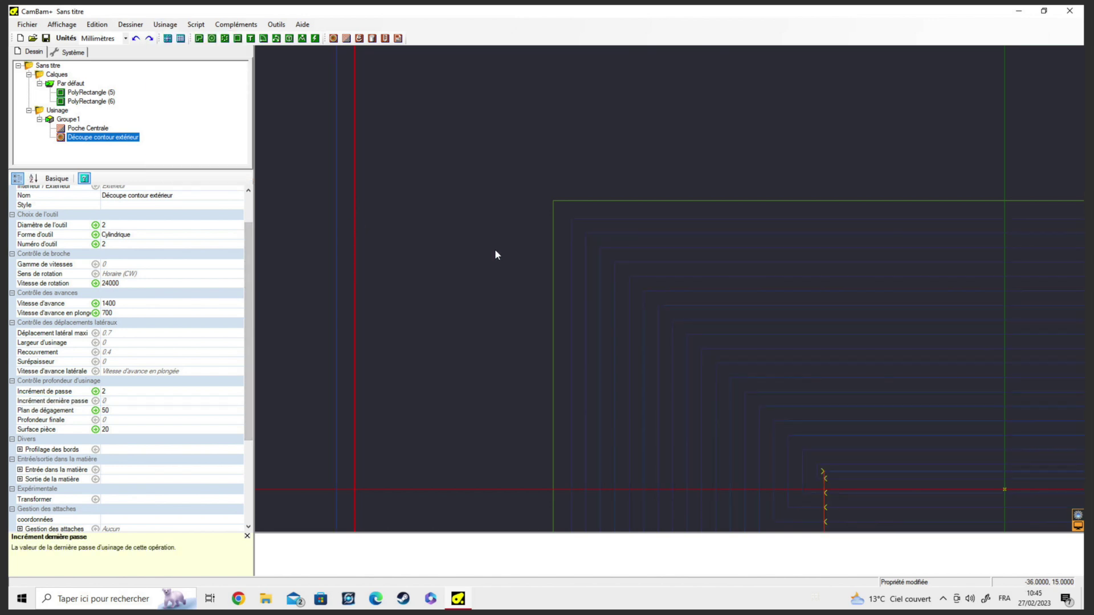
{"action": "double_click", "coordinate": [762, 269], "text": "alt"}
{"action": "left_click_drag", "start_coordinate": [804, 426], "coordinate": [788, 393], "text": "alt"}
{"action": "double_click", "coordinate": [704, 358], "text": "alt"}
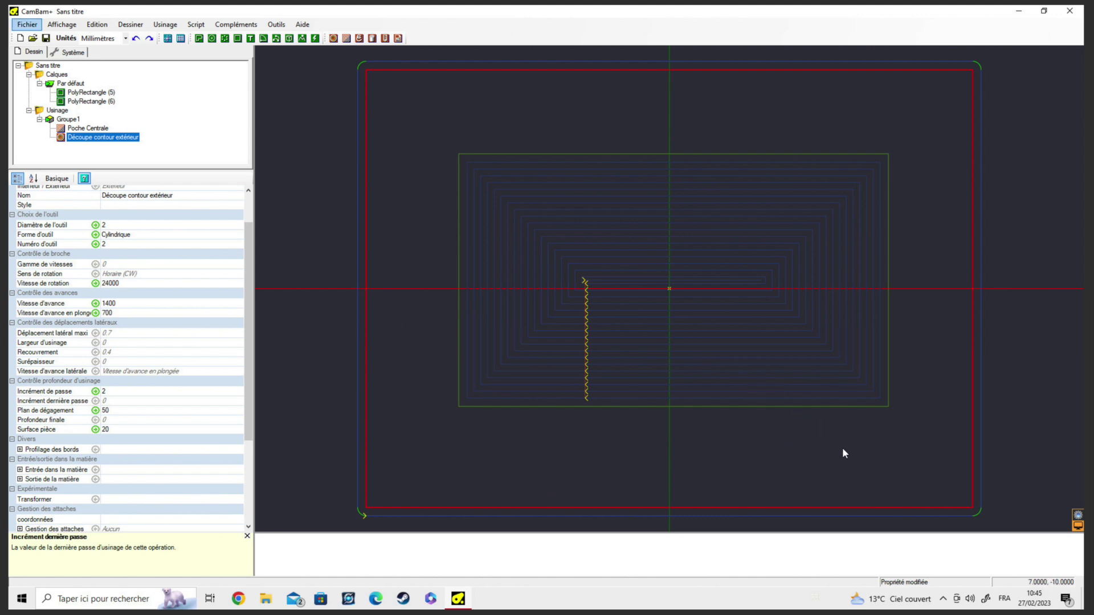
{"action": "left_click_drag", "start_coordinate": [782, 419], "coordinate": [757, 394], "text": "alt"}
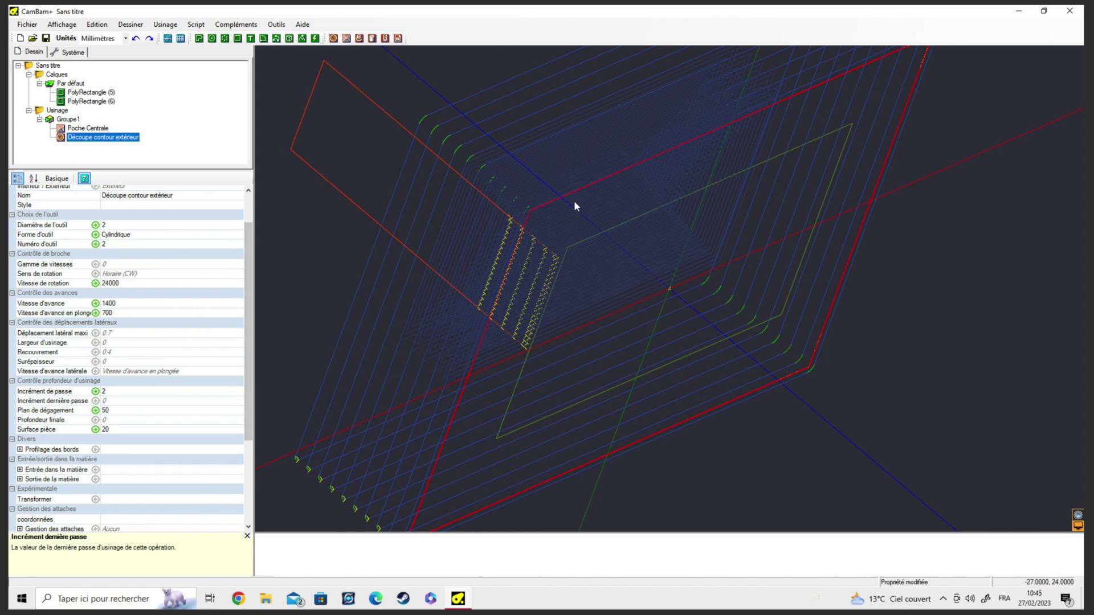
{"action": "scroll", "coordinate": [574, 207], "scroll_direction": "down", "scroll_amount": 3}
{"action": "scroll", "coordinate": [574, 206], "scroll_direction": "down", "scroll_amount": 2}
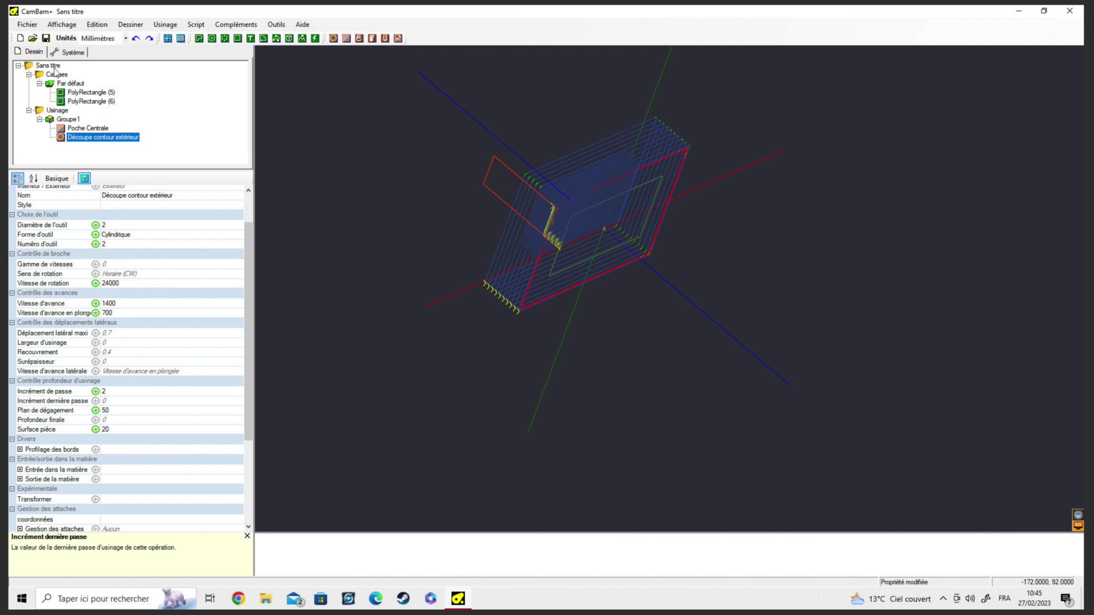
Step: Set Mach3 as the default post processor in the system settings
{"action": "left_click", "coordinate": [73, 52]}
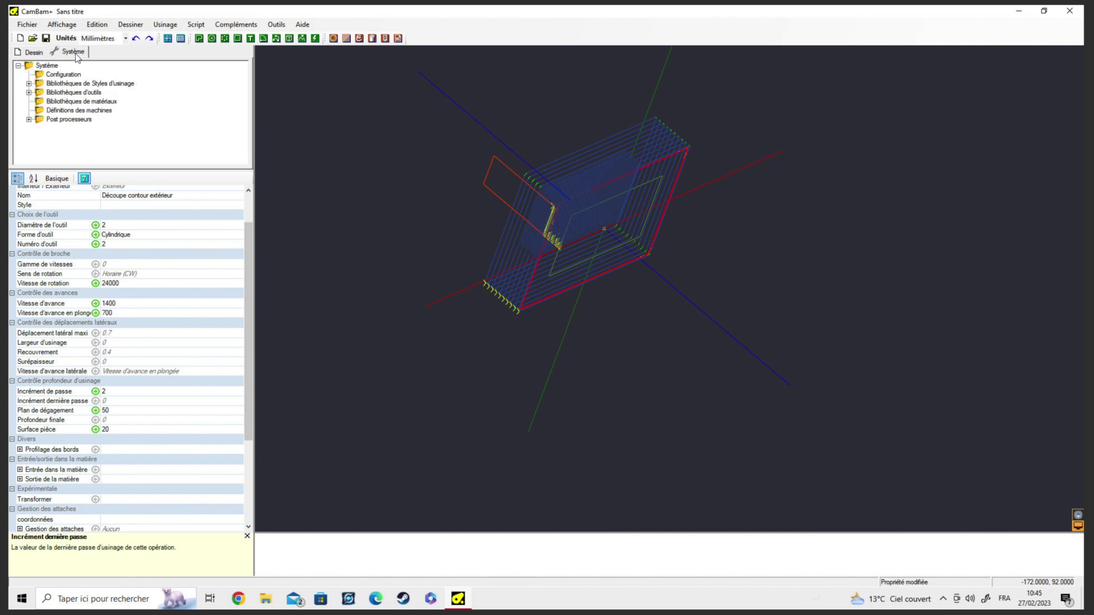
{"action": "left_click", "coordinate": [29, 120]}
{"action": "scroll", "coordinate": [71, 94], "scroll_direction": "down", "scroll_amount": 3}
{"action": "scroll", "coordinate": [72, 117], "scroll_direction": "up", "scroll_amount": 3}
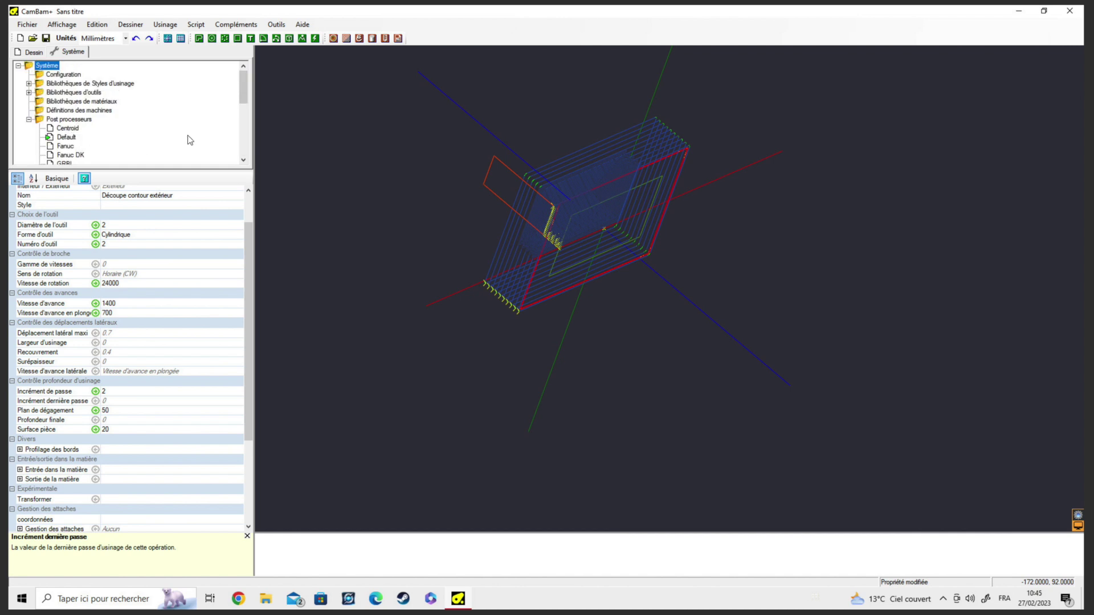
{"action": "left_click", "coordinate": [245, 137]}
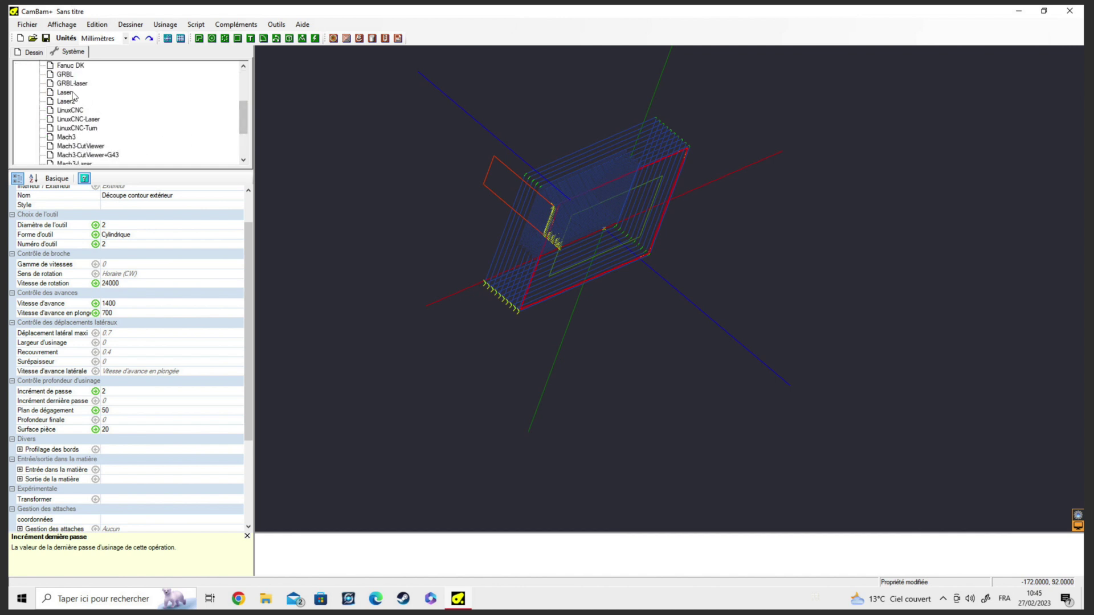
{"action": "left_click", "coordinate": [68, 138]}
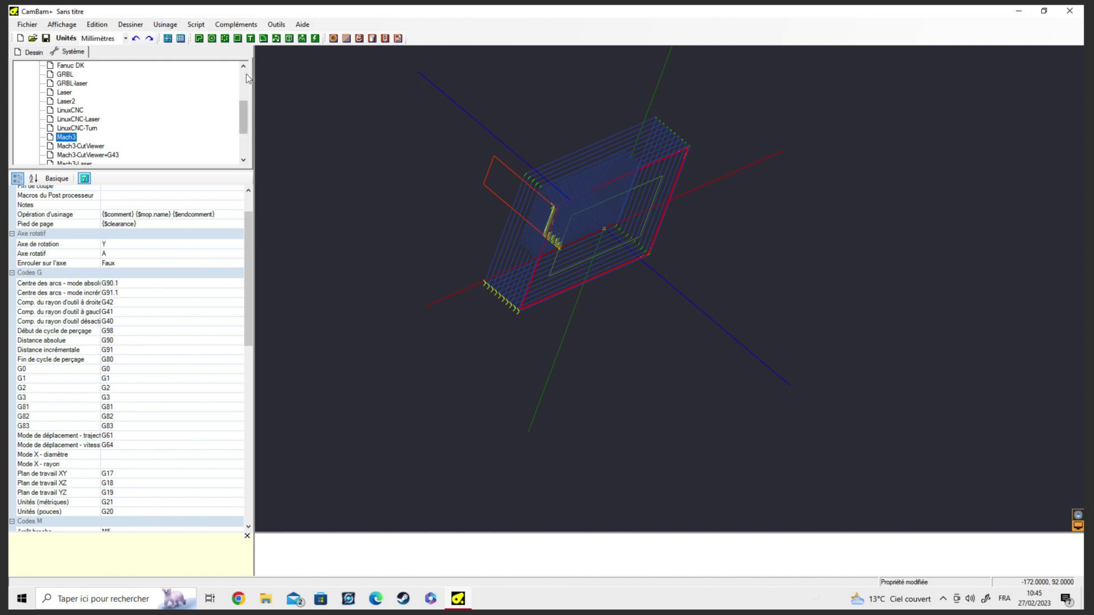
{"action": "right_click", "coordinate": [64, 139]}
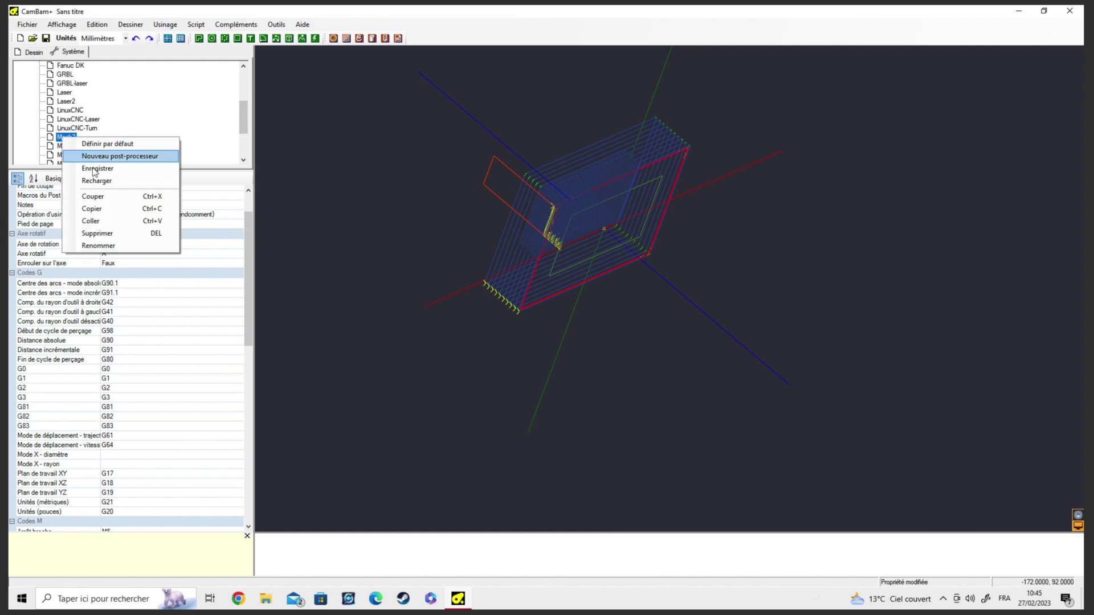
{"action": "left_click", "coordinate": [98, 145]}
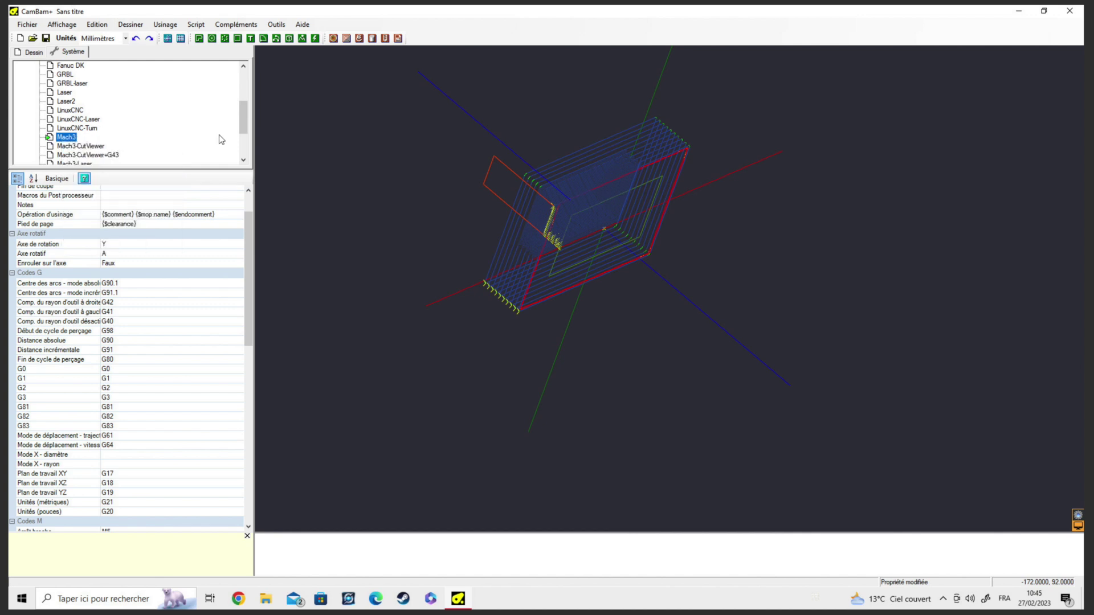
{"action": "left_click", "coordinate": [246, 85]}
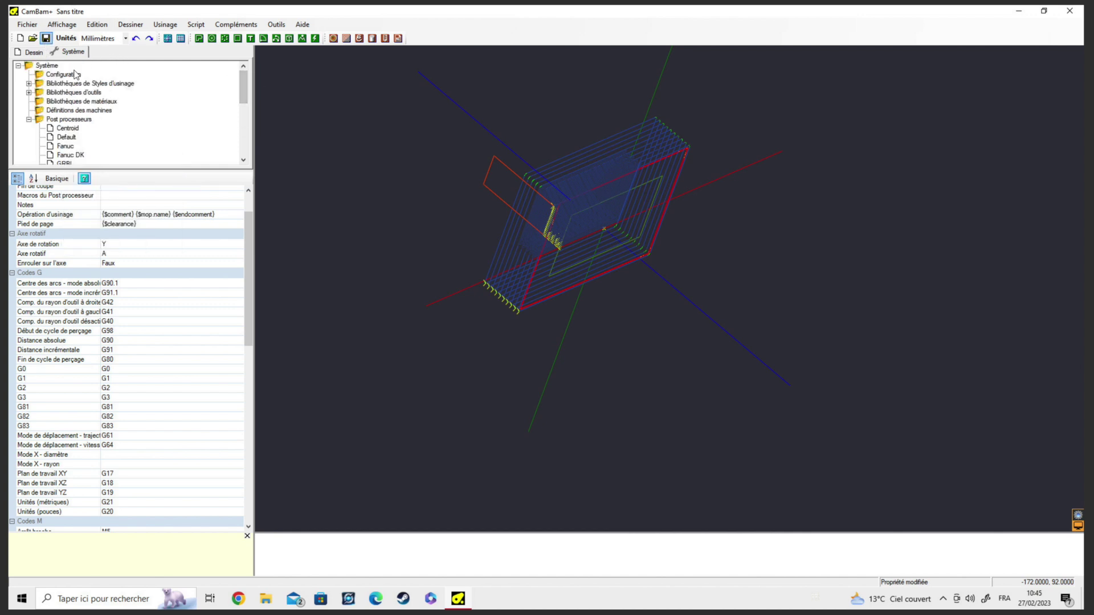
Step: Create the GCode file for the machining operations and save it on the desktop (Bureau) as Sans titre
{"action": "left_click", "coordinate": [165, 25]}
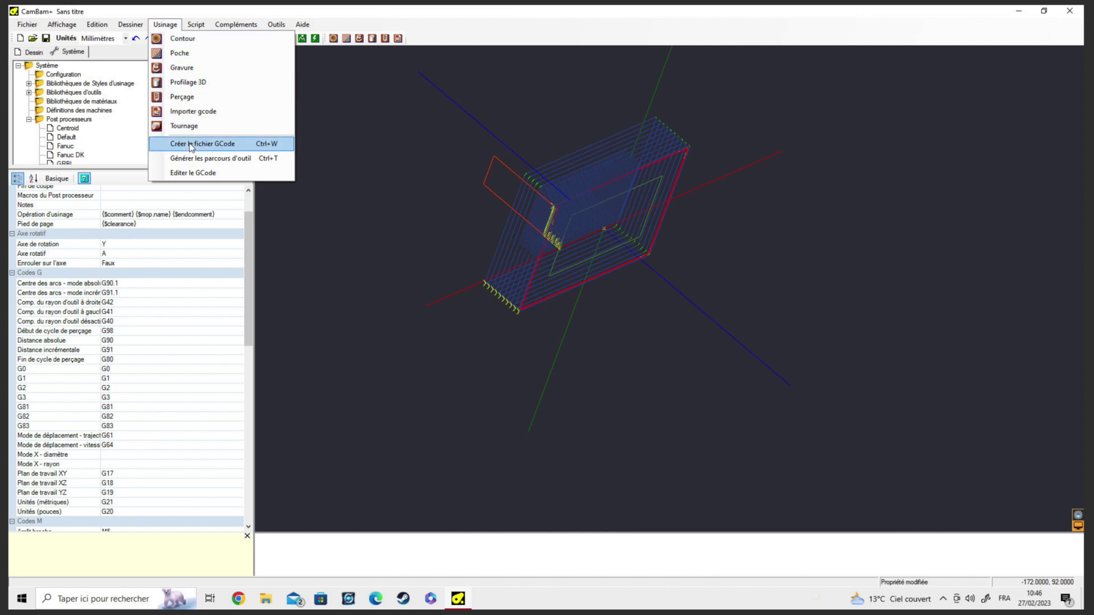
{"action": "left_click", "coordinate": [190, 145]}
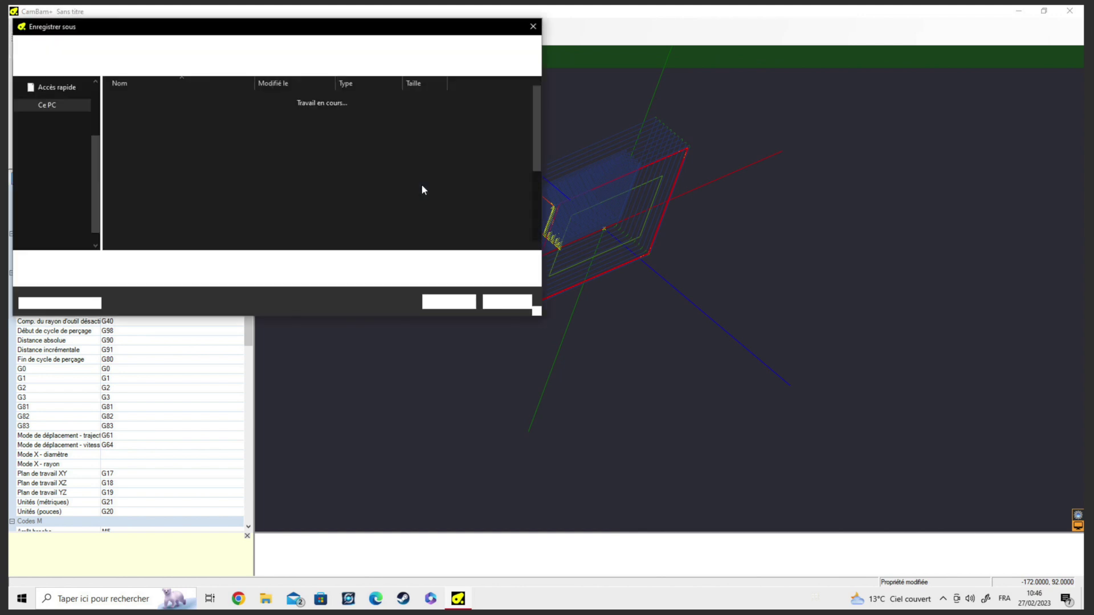
{"action": "left_click", "coordinate": [56, 119]}
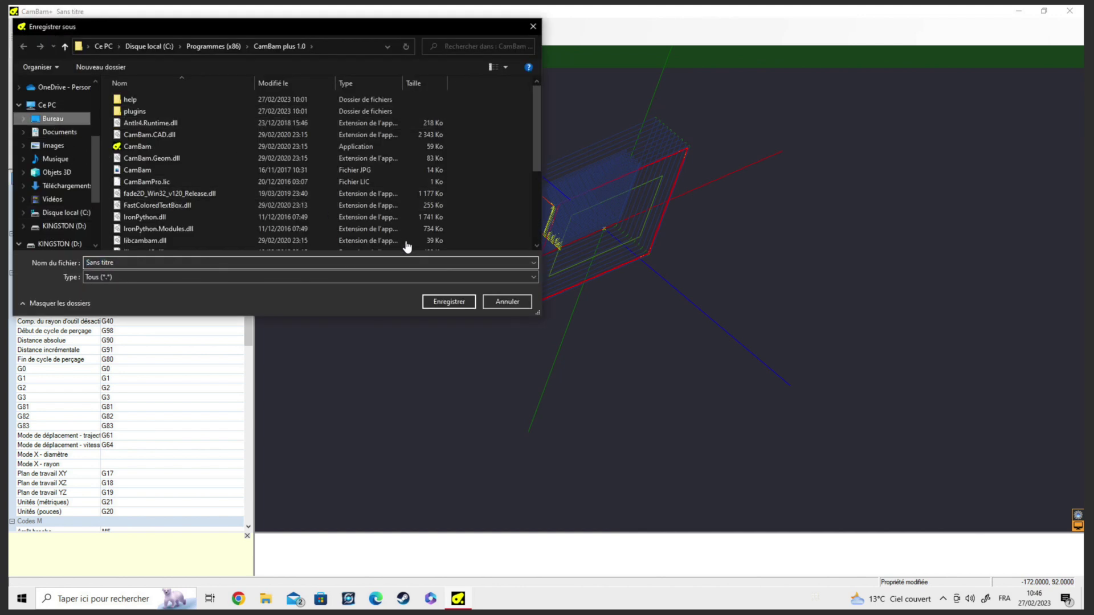
{"action": "left_click", "coordinate": [449, 302]}
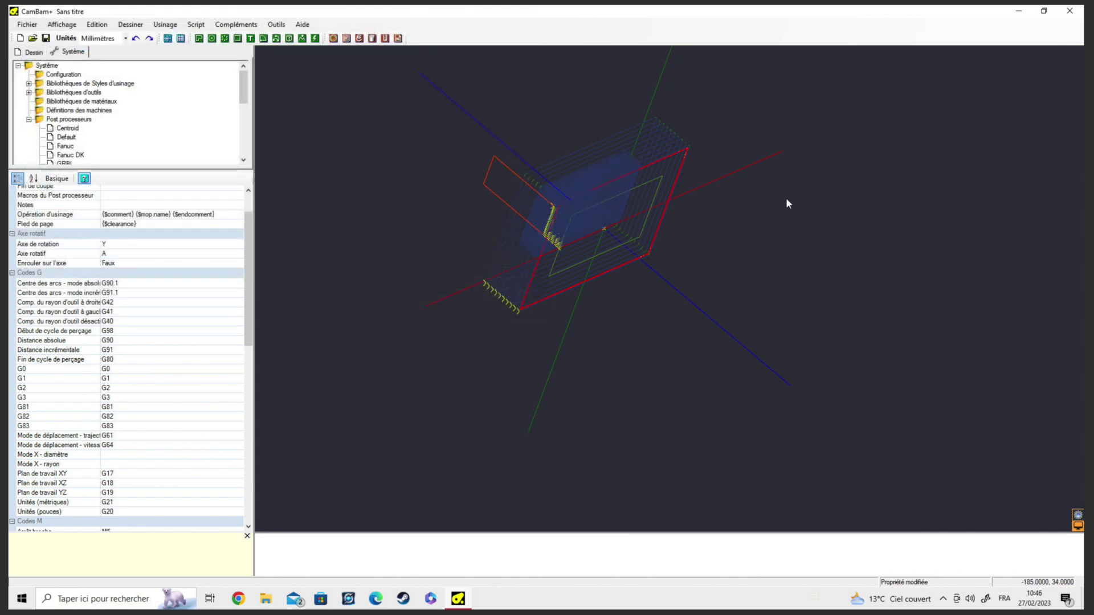
Step: Open the Sans titre G-code file from the desktop in Bloc-notes, making it the default application for .nc files
{"action": "left_click", "coordinate": [1018, 12]}
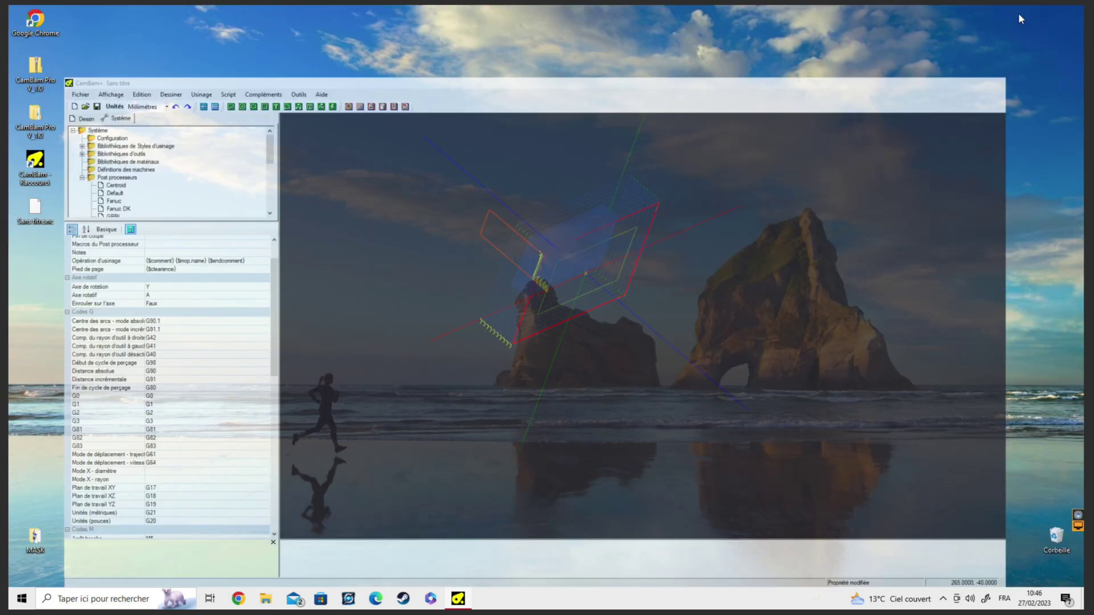
{"action": "right_click", "coordinate": [30, 205]}
{"action": "left_click", "coordinate": [51, 212]}
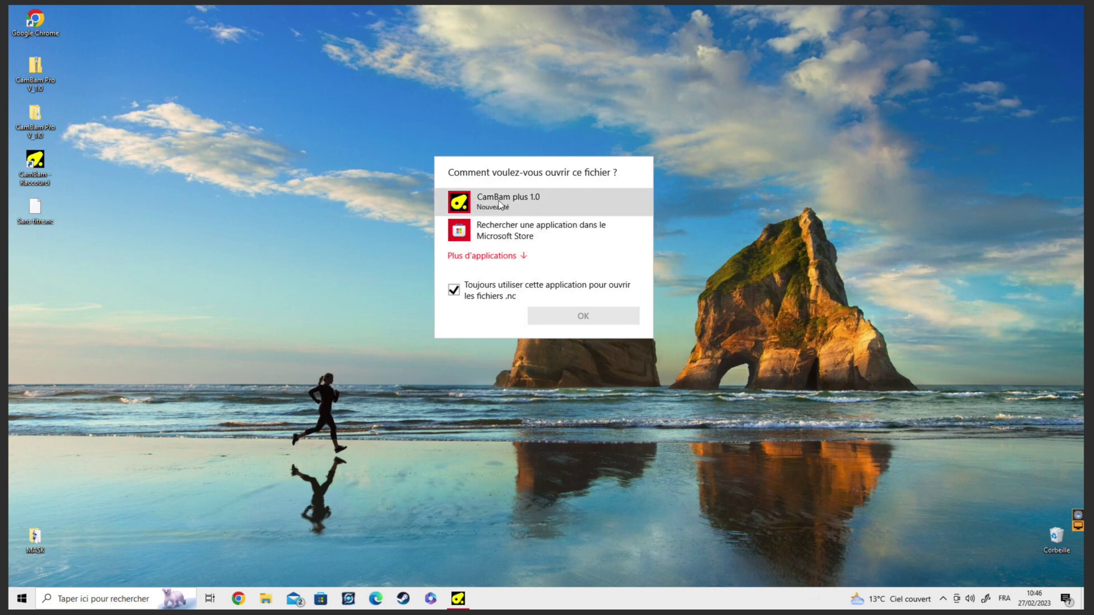
{"action": "left_click", "coordinate": [504, 256]}
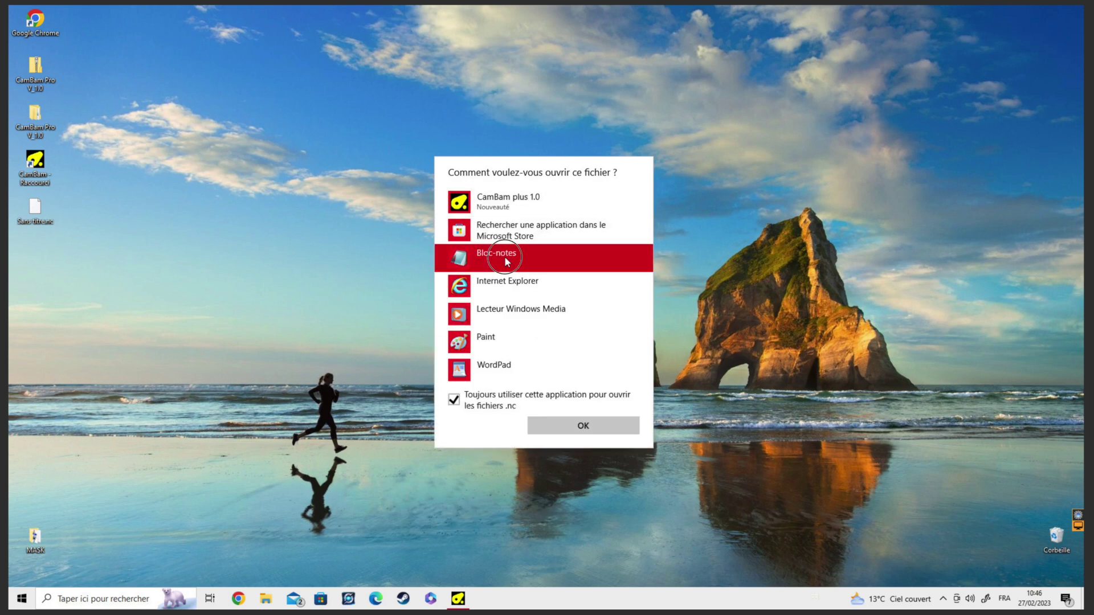
{"action": "double_click", "coordinate": [504, 255]}
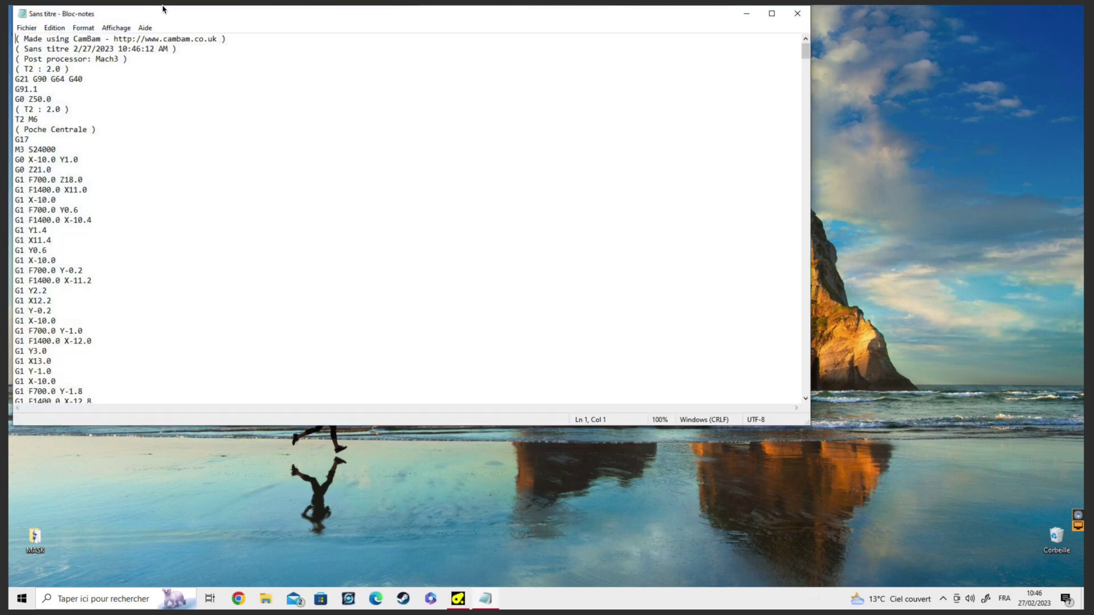
{"action": "left_click_drag", "start_coordinate": [208, 21], "coordinate": [421, 63]}
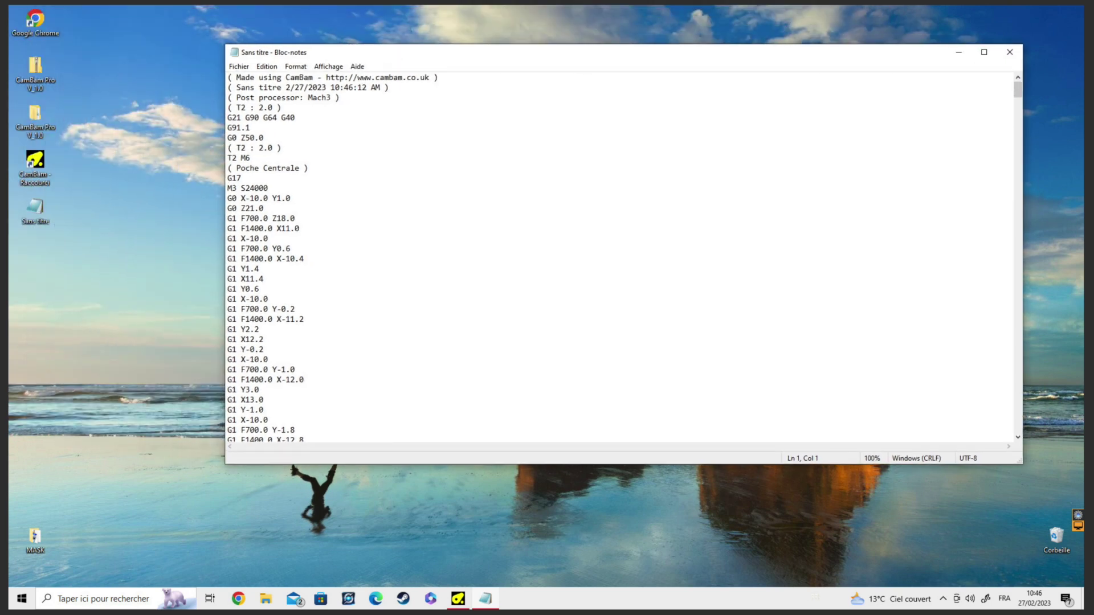
Step: Examine the G-code's header comments, including the date and post processor, and the block leading to the spindle start
{"action": "left_click_drag", "start_coordinate": [268, 77], "coordinate": [300, 78]}
{"action": "left_click_drag", "start_coordinate": [398, 84], "coordinate": [362, 79]}
{"action": "left_click_drag", "start_coordinate": [303, 100], "coordinate": [338, 101]}
{"action": "left_click_drag", "start_coordinate": [235, 107], "coordinate": [250, 181]}
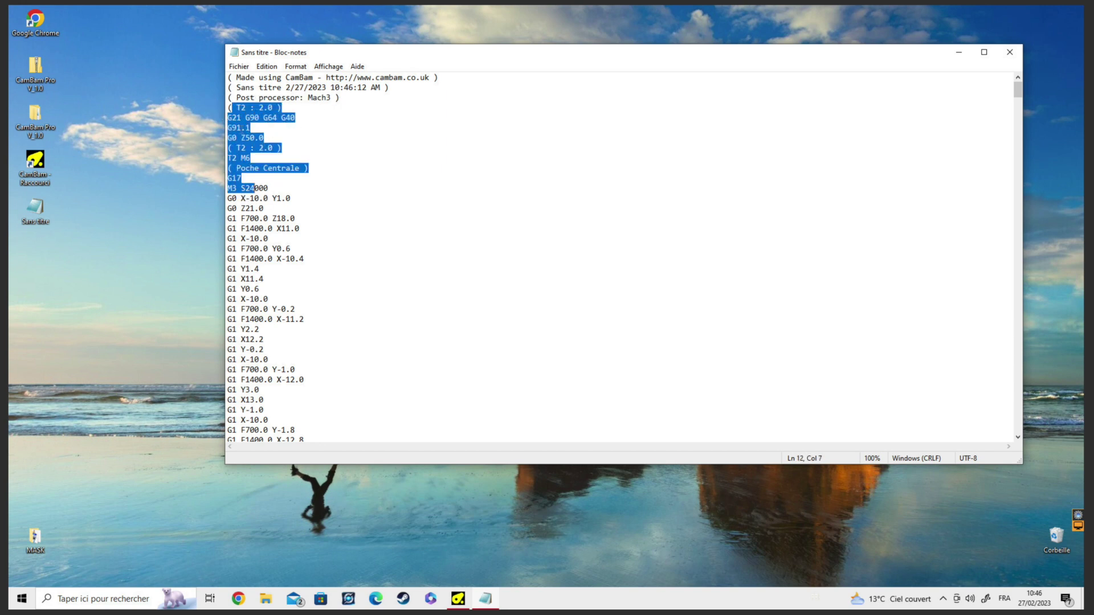
{"action": "left_click", "coordinate": [371, 209]}
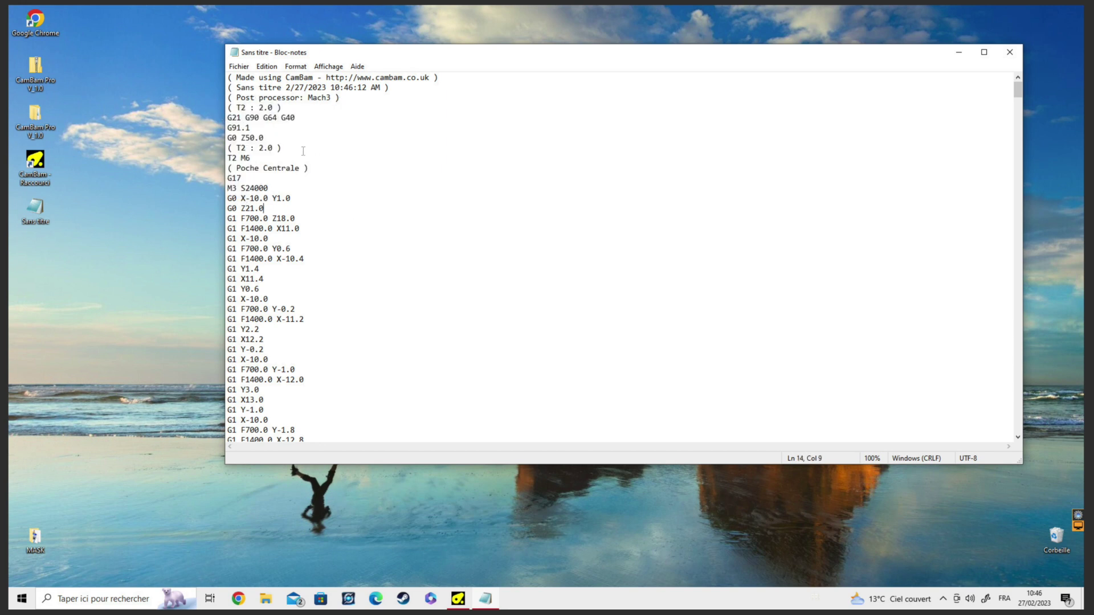
Step: Examine the G-code's setup codes, clearance height, tool change and the feed and coordinate moves of the Poche Centrale operation
{"action": "left_click", "coordinate": [234, 108]}
{"action": "left_click_drag", "start_coordinate": [298, 117], "coordinate": [240, 138]}
{"action": "key", "text": "Home"}
{"action": "left_click_drag", "start_coordinate": [230, 138], "coordinate": [260, 146]}
{"action": "left_click", "coordinate": [241, 138]}
{"action": "left_click_drag", "start_coordinate": [228, 157], "coordinate": [246, 158]}
{"action": "left_click_drag", "start_coordinate": [273, 260], "coordinate": [279, 260]}
{"action": "scroll", "coordinate": [278, 318], "scroll_direction": "down", "scroll_amount": 20}
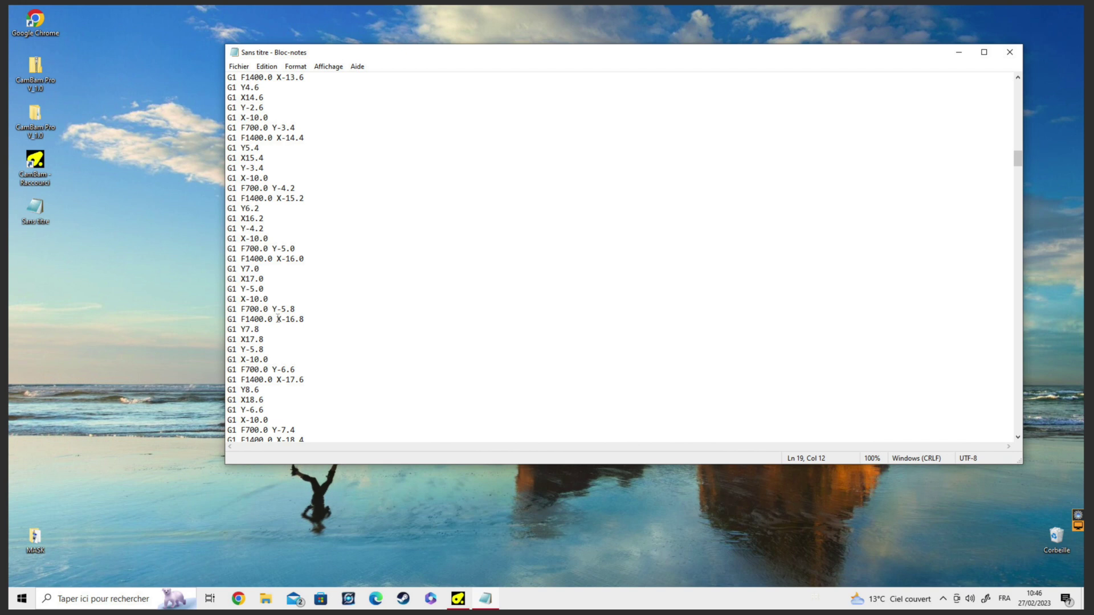
{"action": "scroll", "coordinate": [277, 318], "scroll_direction": "up", "scroll_amount": 20}
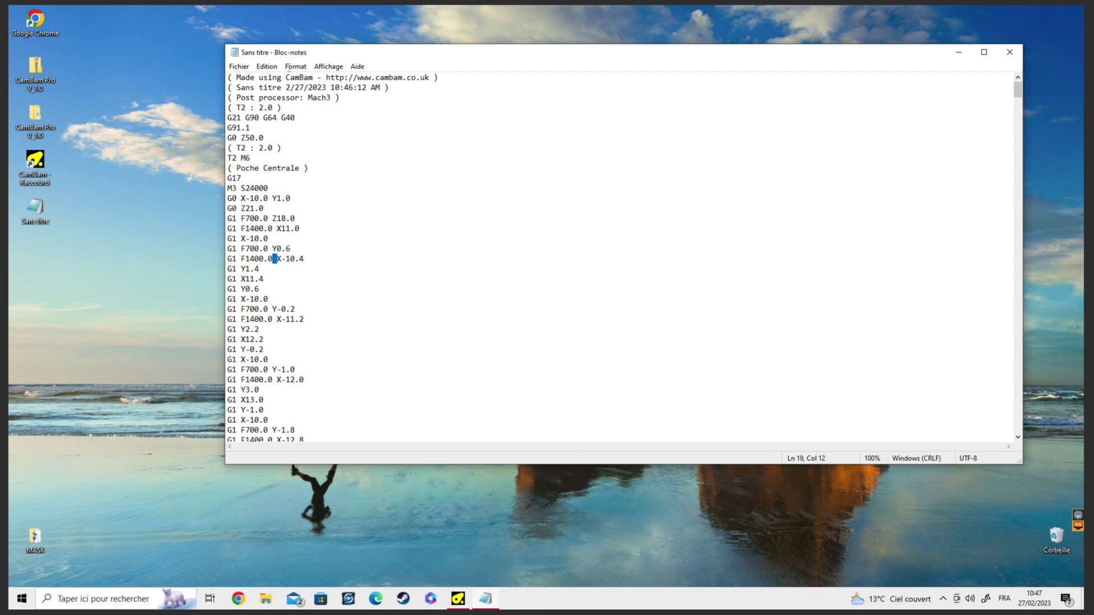
Step: Close the G-code file in Bloc-notes and switch back to the CamBam drawing
{"action": "left_click", "coordinate": [40, 208]}
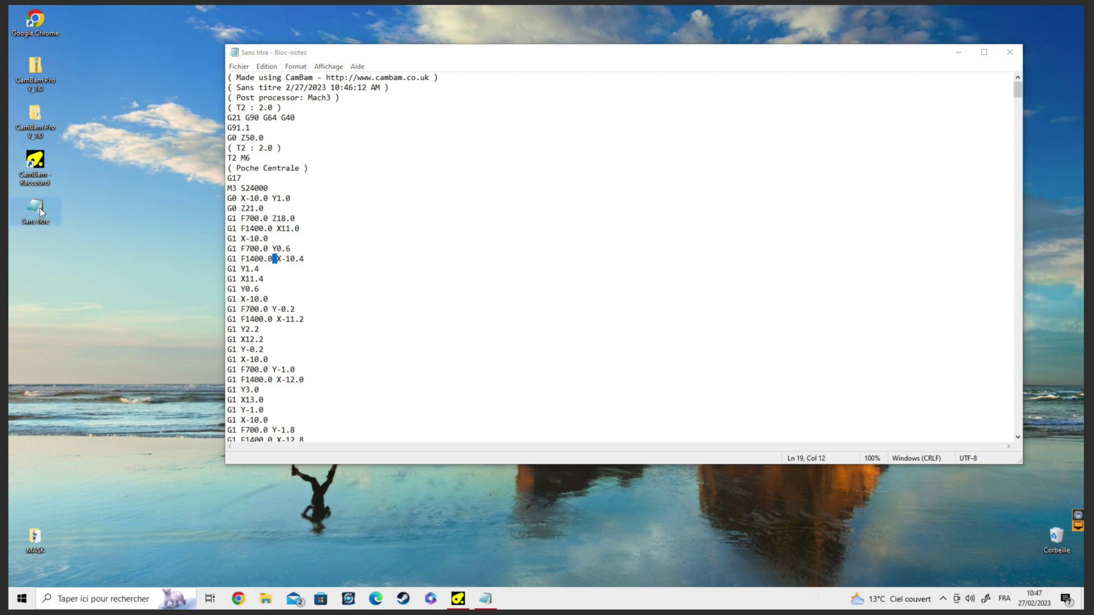
{"action": "left_click", "coordinate": [1009, 53]}
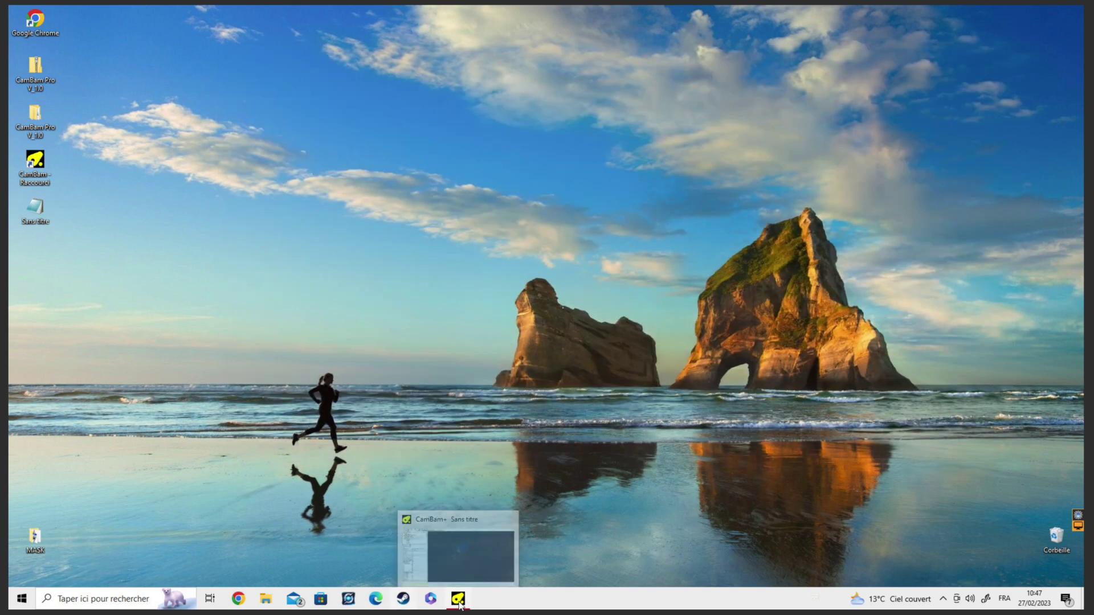
{"action": "left_click", "coordinate": [457, 600]}
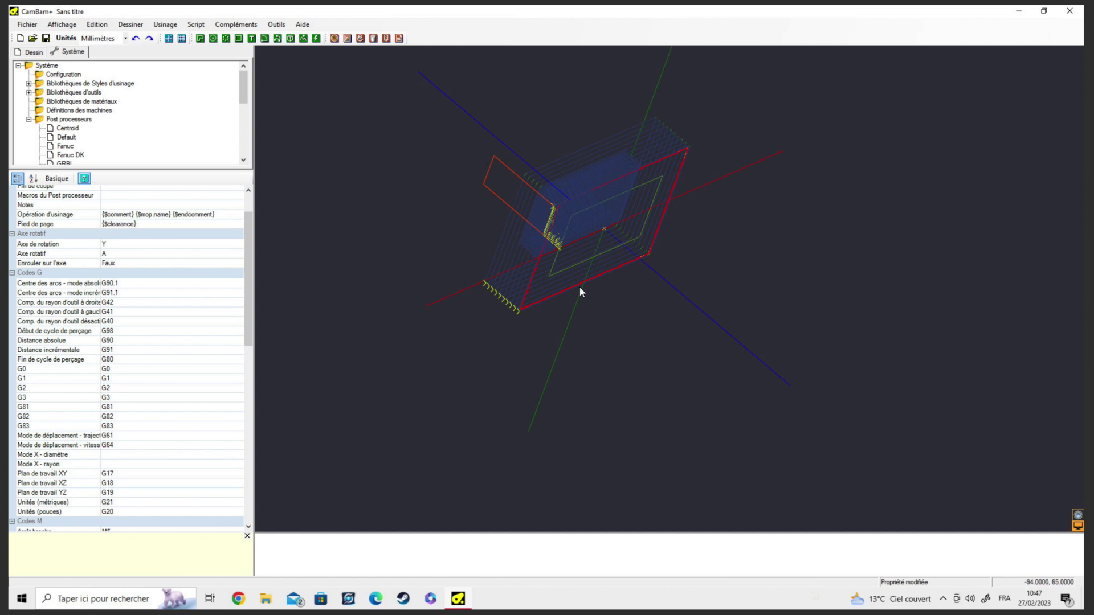
Step: Save the drawing to the desktop (Bureau) as a CamBam file named Mon premier GCode
{"action": "left_click", "coordinate": [26, 25]}
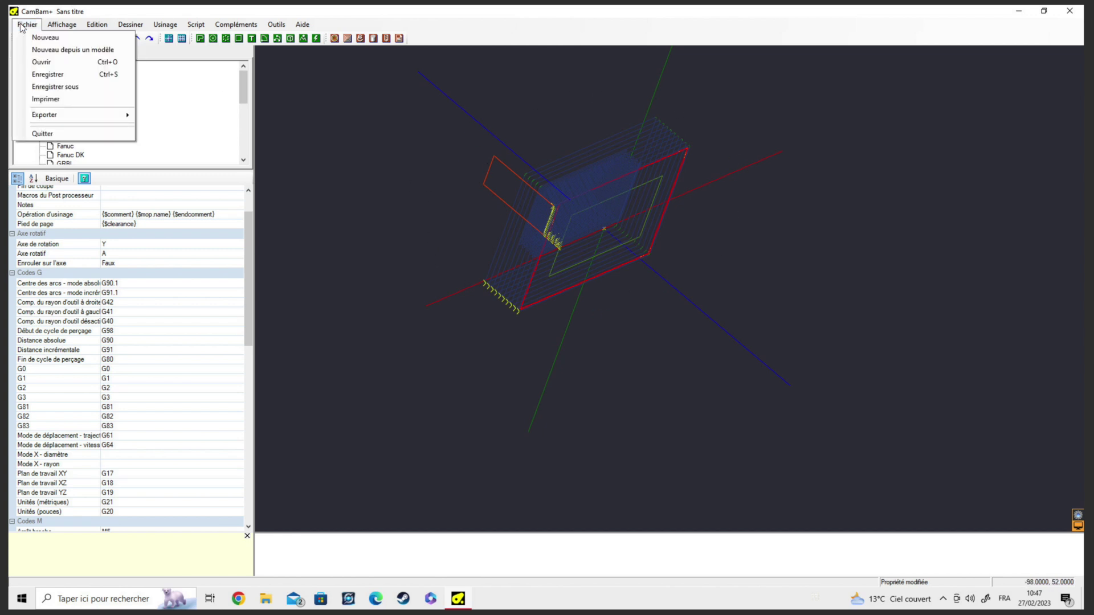
{"action": "left_click", "coordinate": [48, 74]}
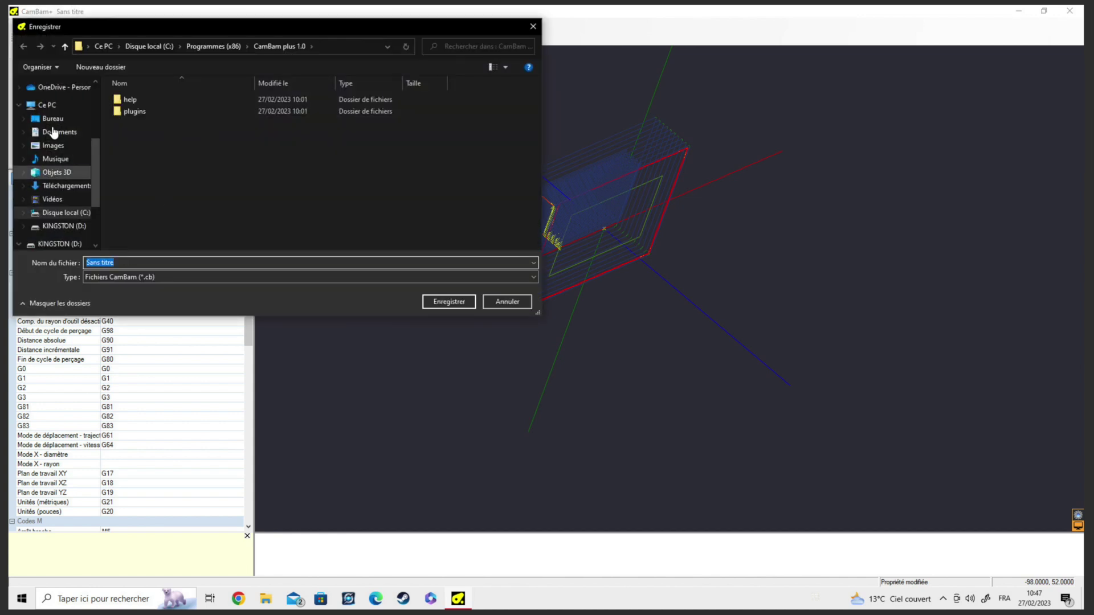
{"action": "left_click", "coordinate": [53, 118]}
{"action": "left_click", "coordinate": [138, 264]}
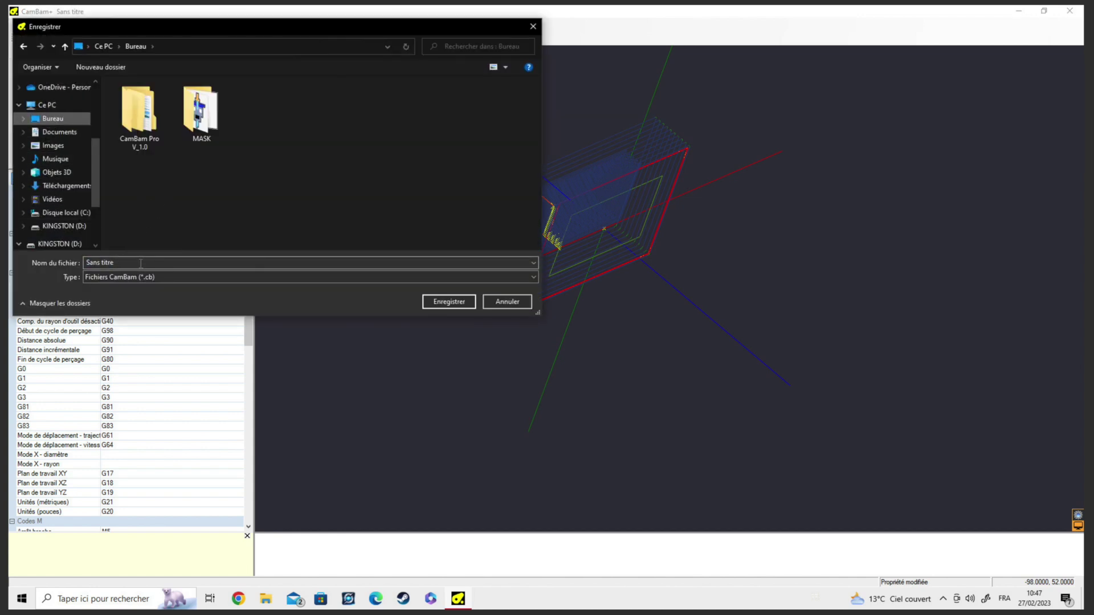
{"action": "left_click", "coordinate": [141, 263]}
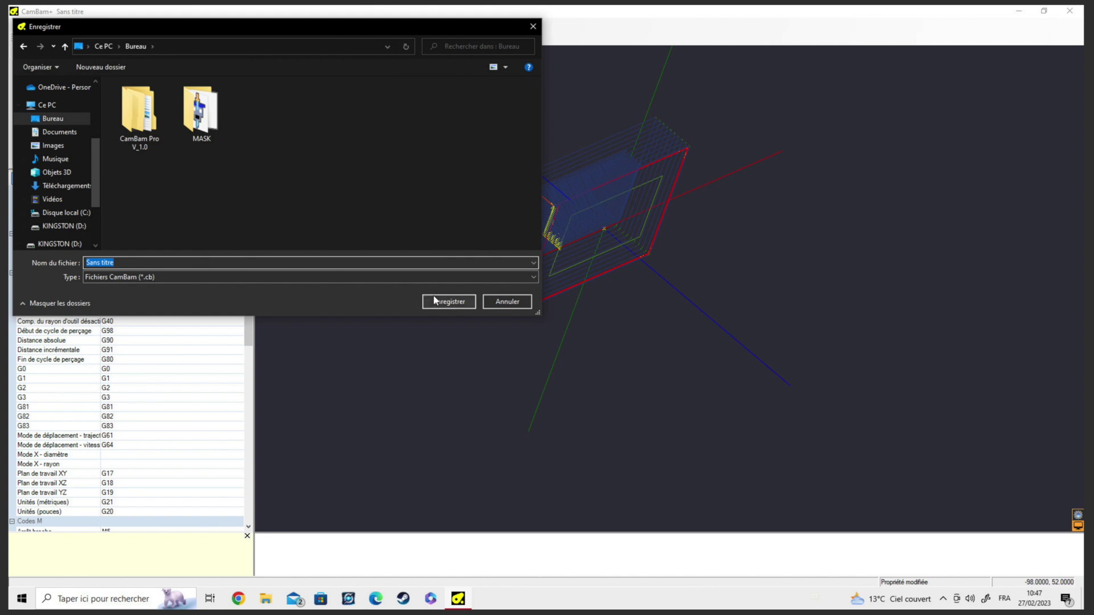
{"action": "type", "text": "Mon premier GCode"}
{"action": "left_click", "coordinate": [453, 302]}
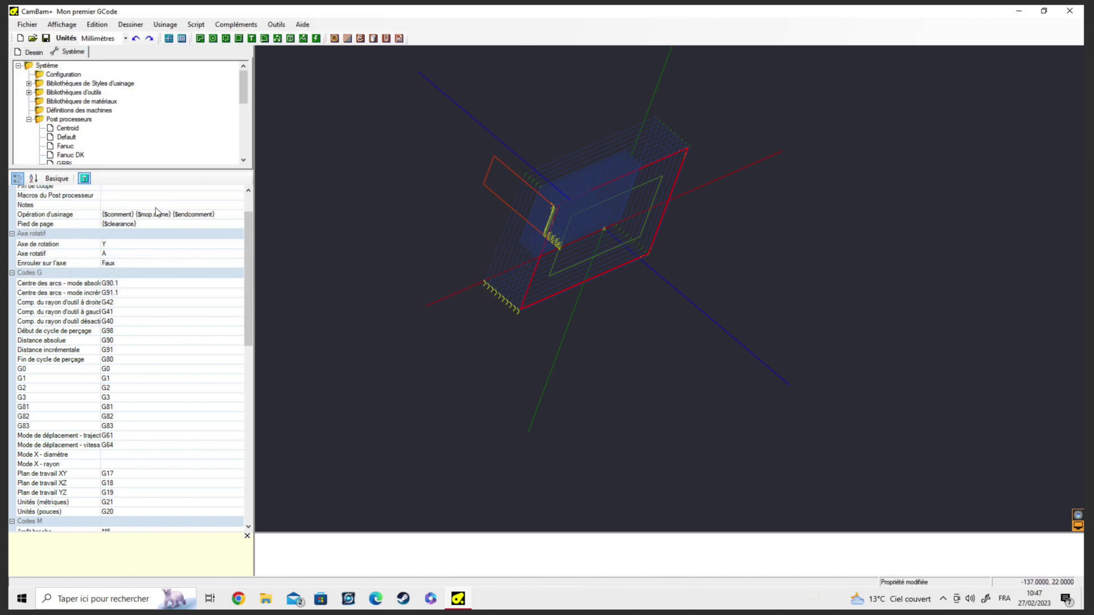
Step: Return to the drawing's object tree and display the machining parameters of the Poche Centrale operation
{"action": "left_click", "coordinate": [32, 53]}
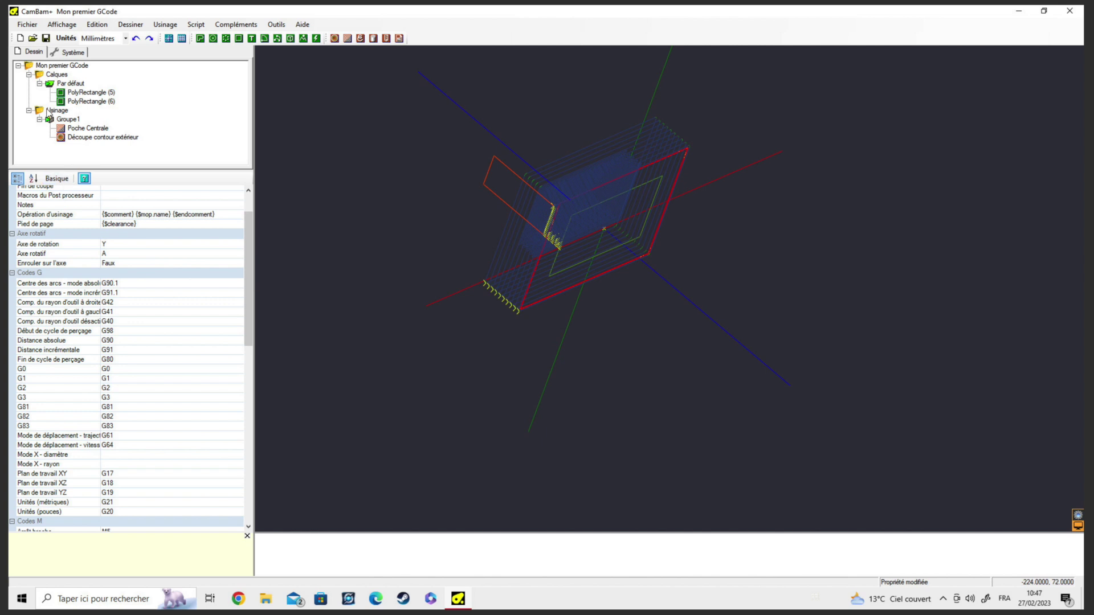
{"action": "left_click", "coordinate": [68, 119]}
{"action": "left_click", "coordinate": [88, 128]}
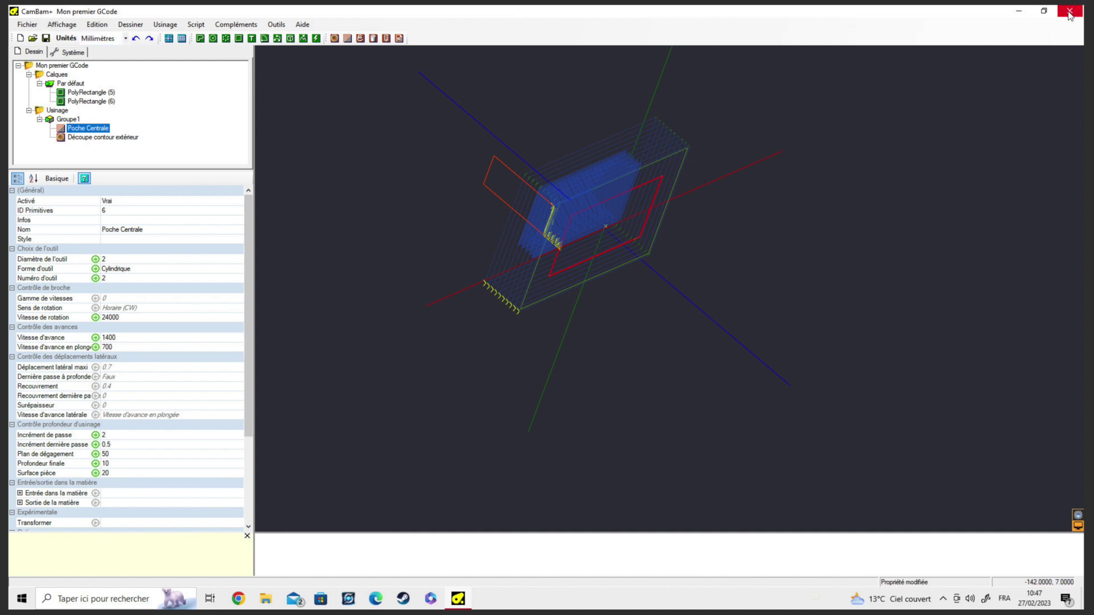
Step: Check the Sans titre G-code file on the desktop, then open the saved Mon premier GCode project in CamBam
{"action": "left_click", "coordinate": [1020, 13]}
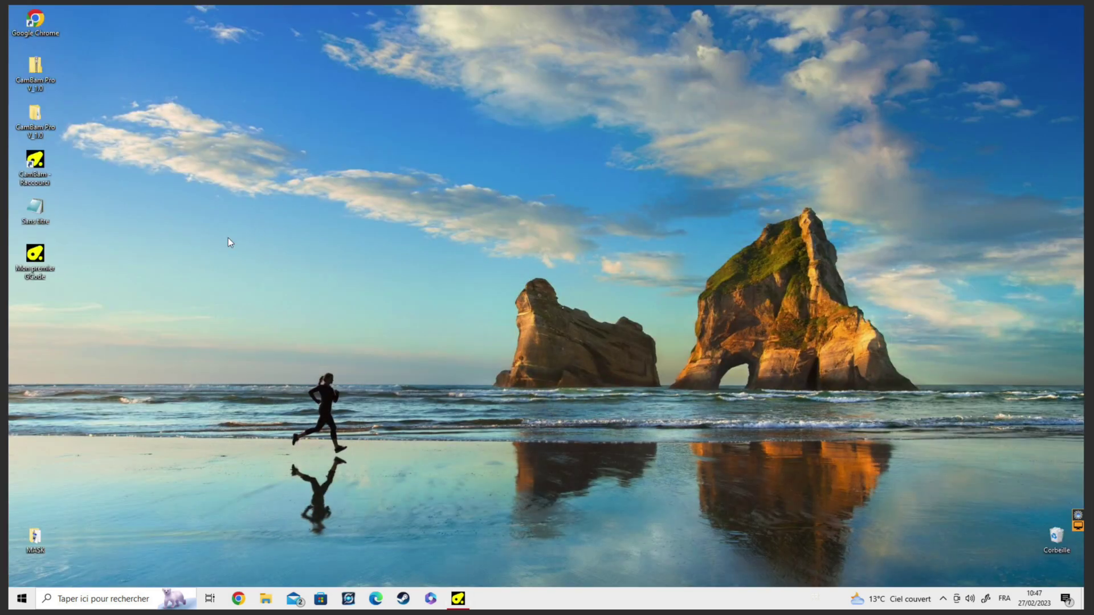
{"action": "left_click", "coordinate": [36, 207]}
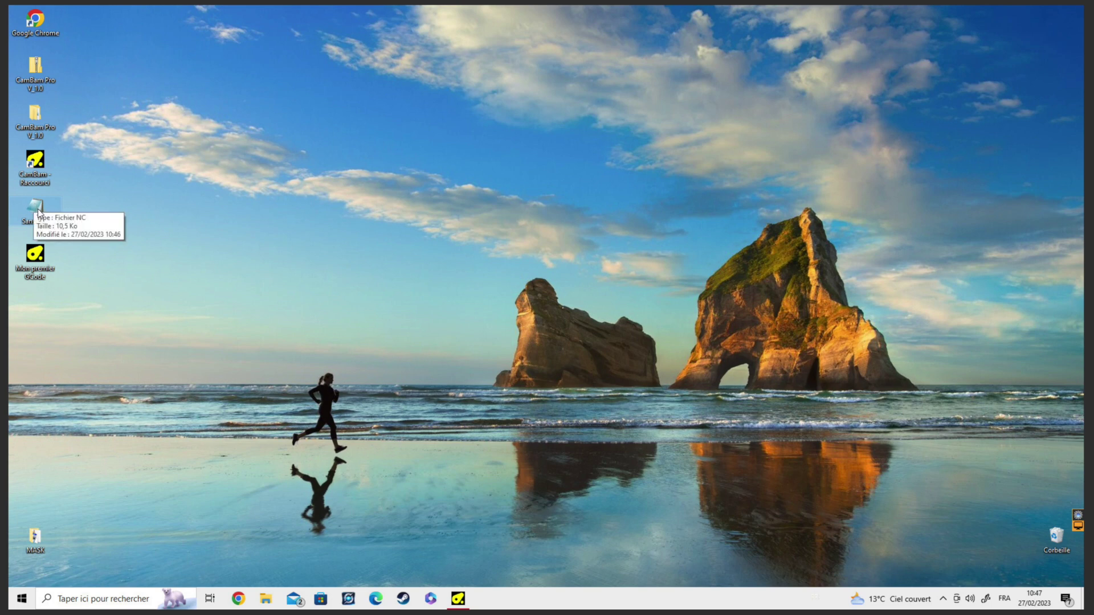
{"action": "double_click", "coordinate": [36, 255]}
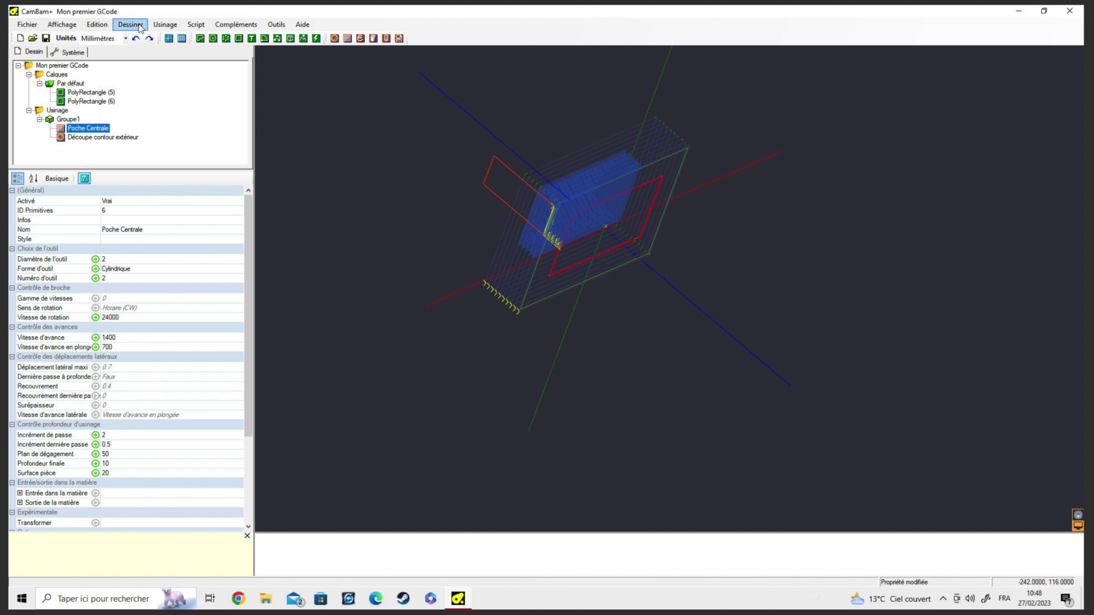
{"action": "left_click", "coordinate": [164, 25]}
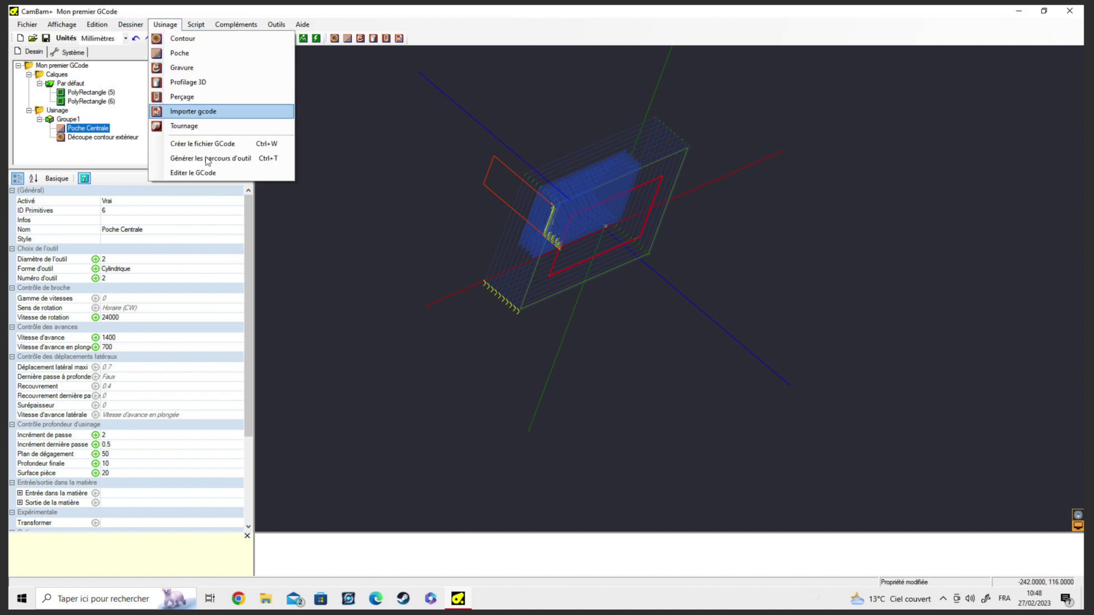
{"action": "left_click", "coordinate": [166, 27]}
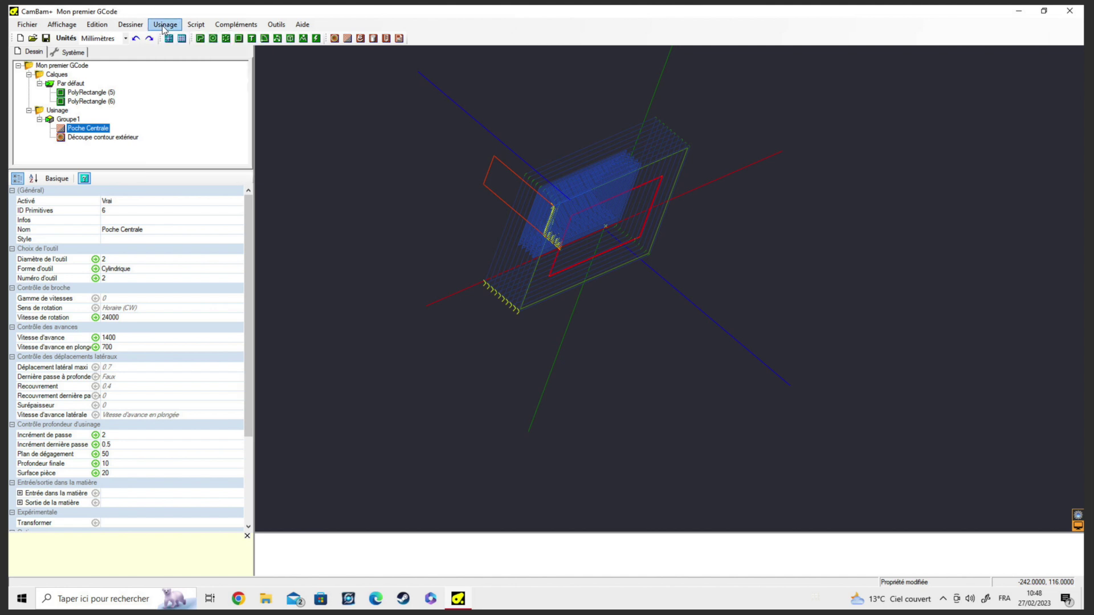